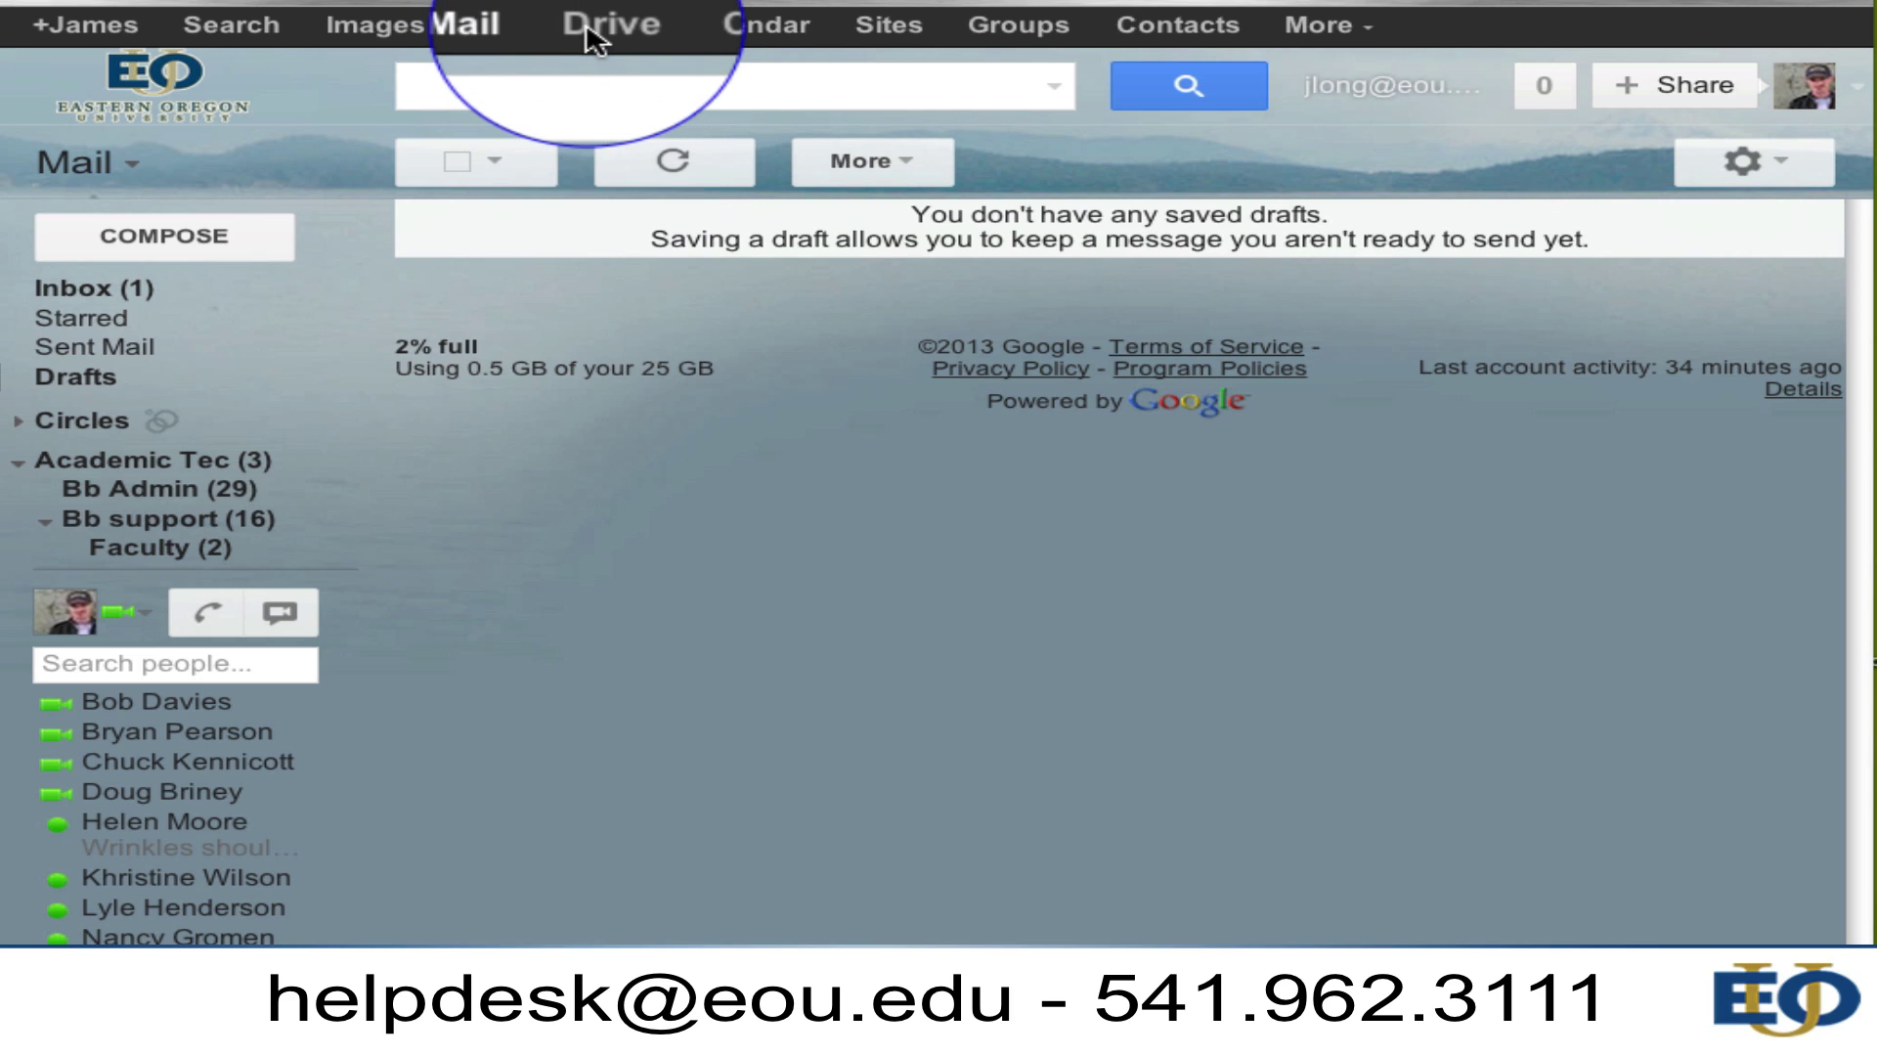
# - Switch to Google Drive and check the upload setting for converting uploaded files to Google Docs format
pyautogui.click(589, 25)
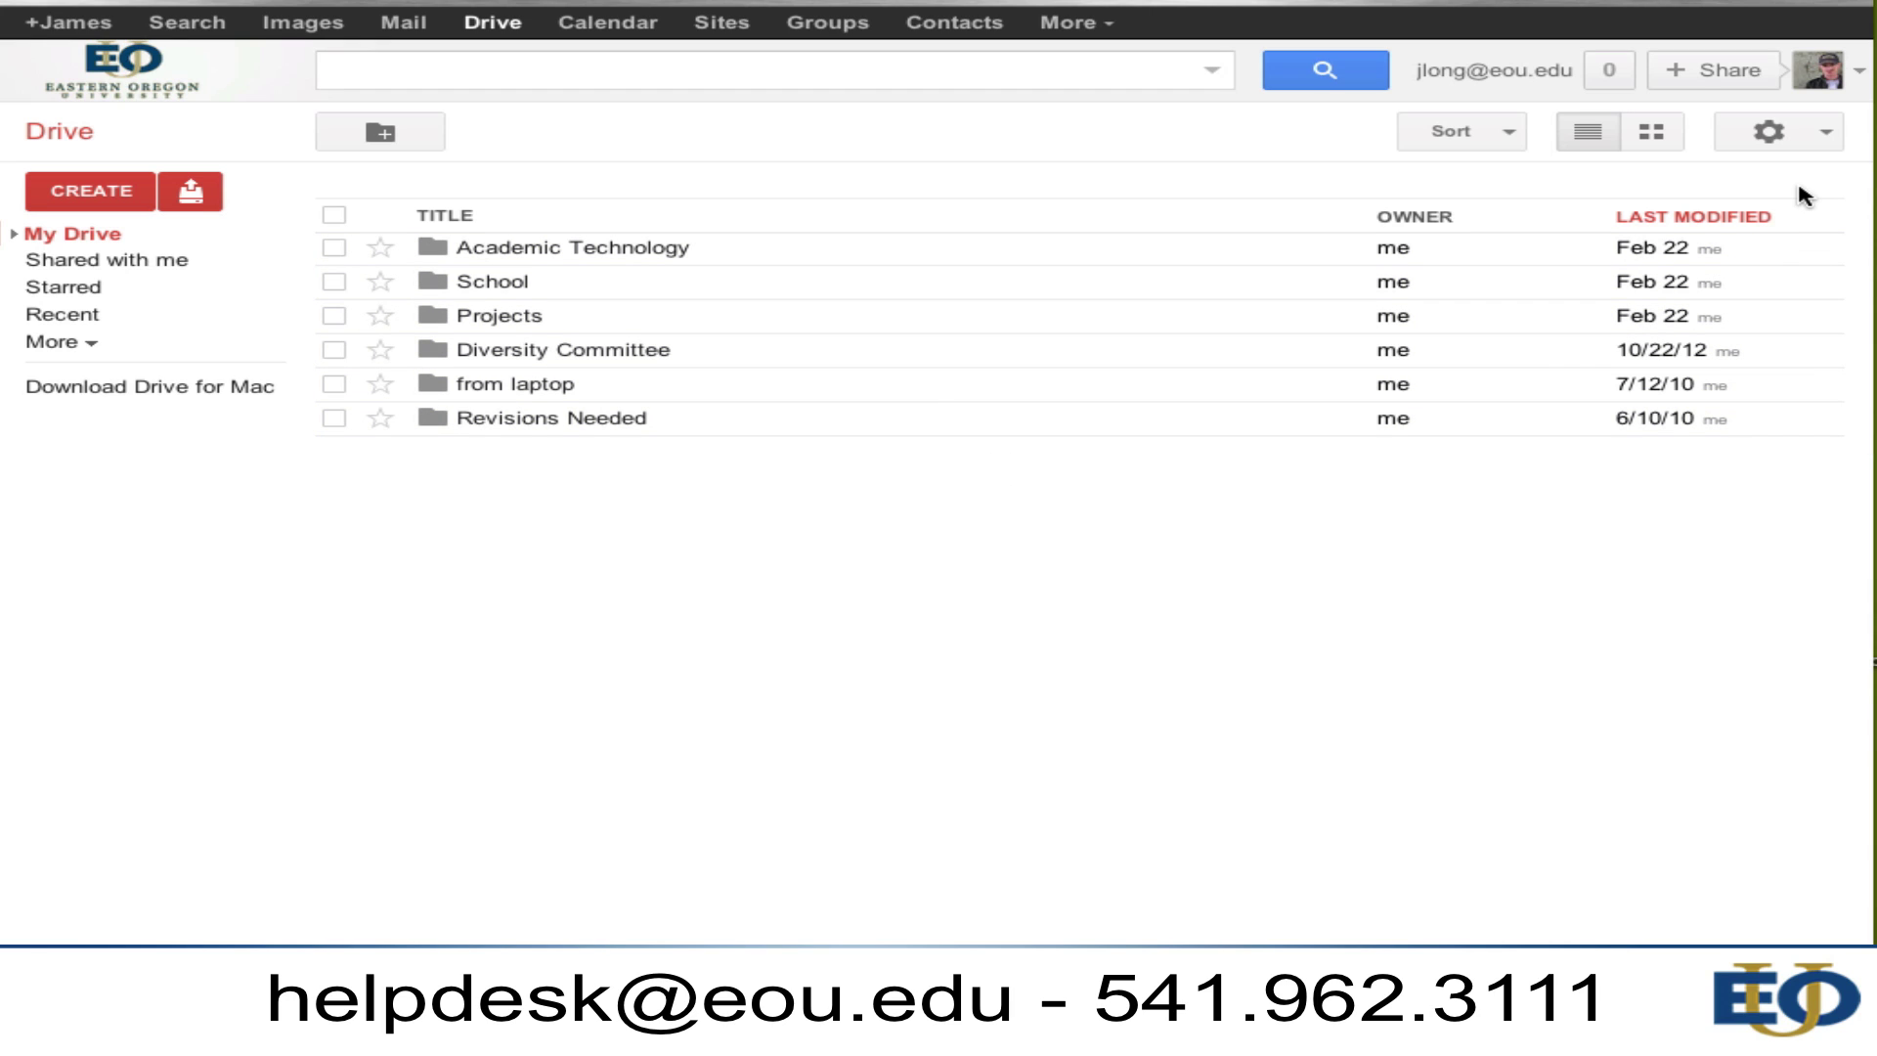
pyautogui.click(1822, 134)
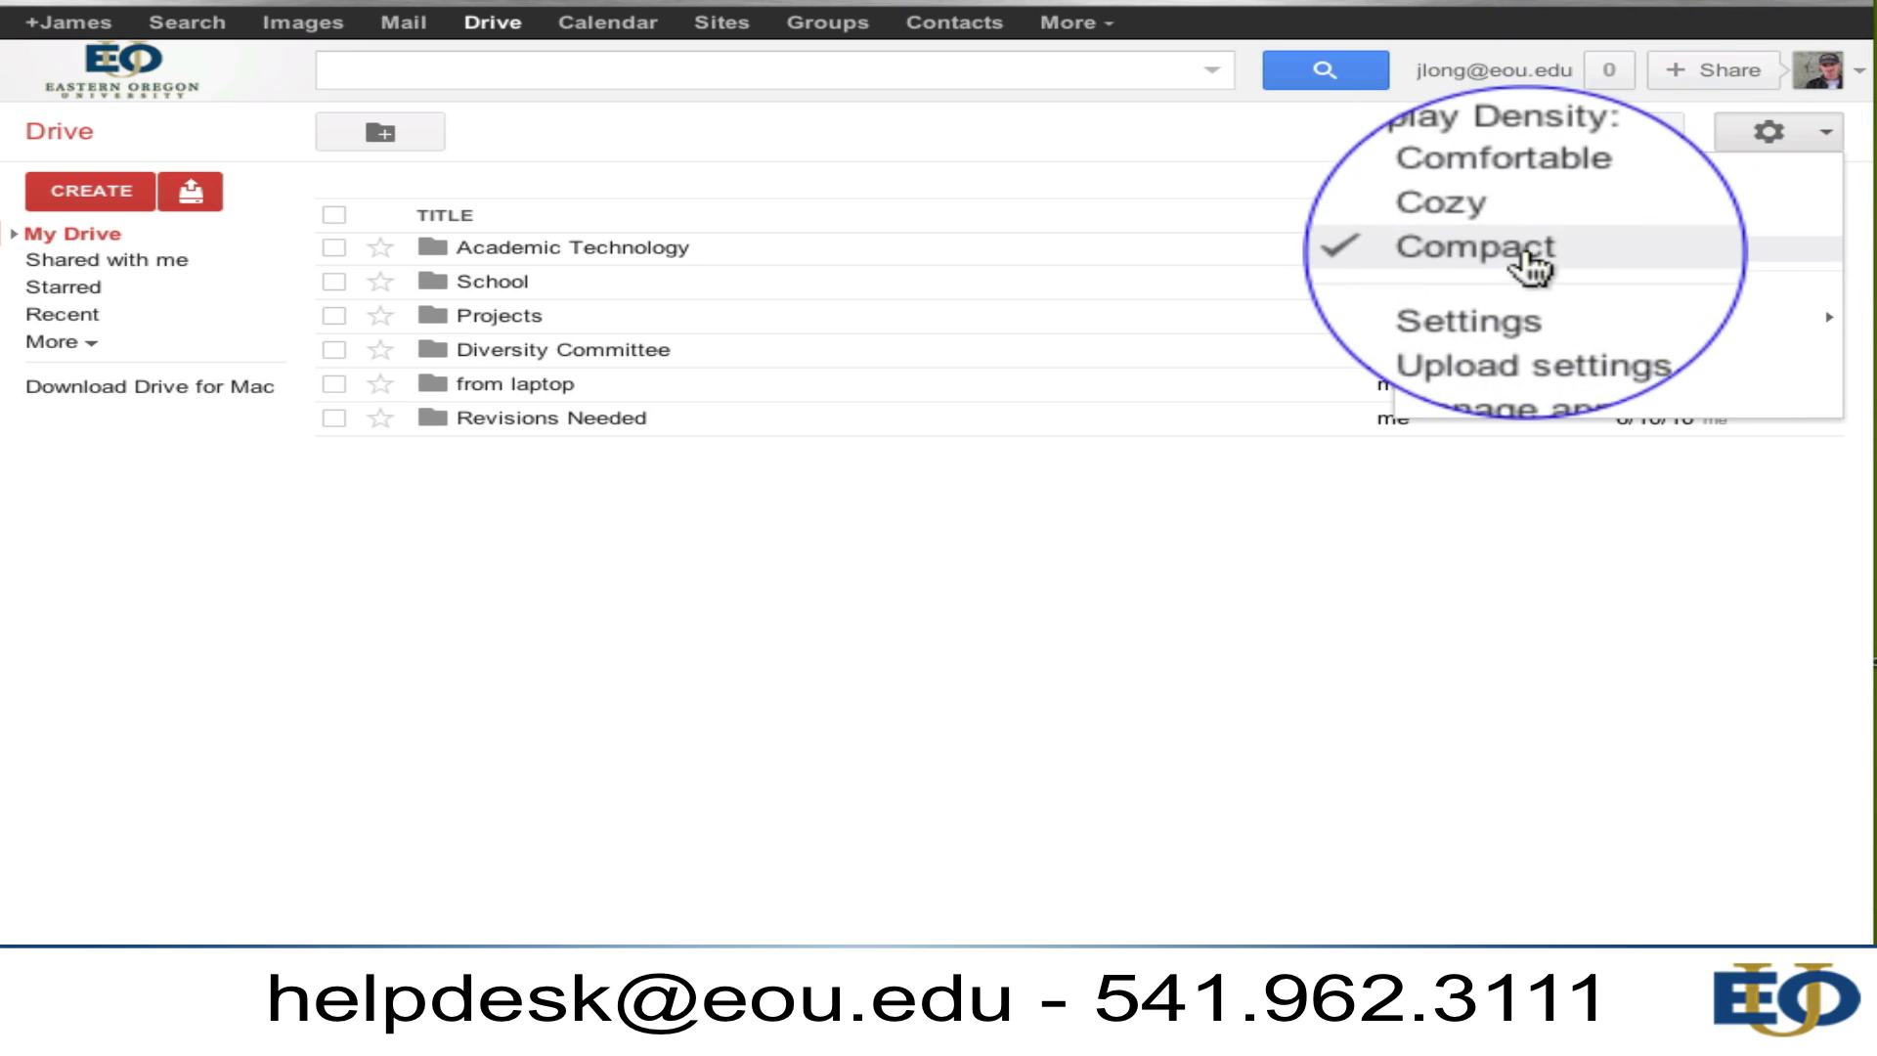
pyautogui.moveTo(1516, 331)
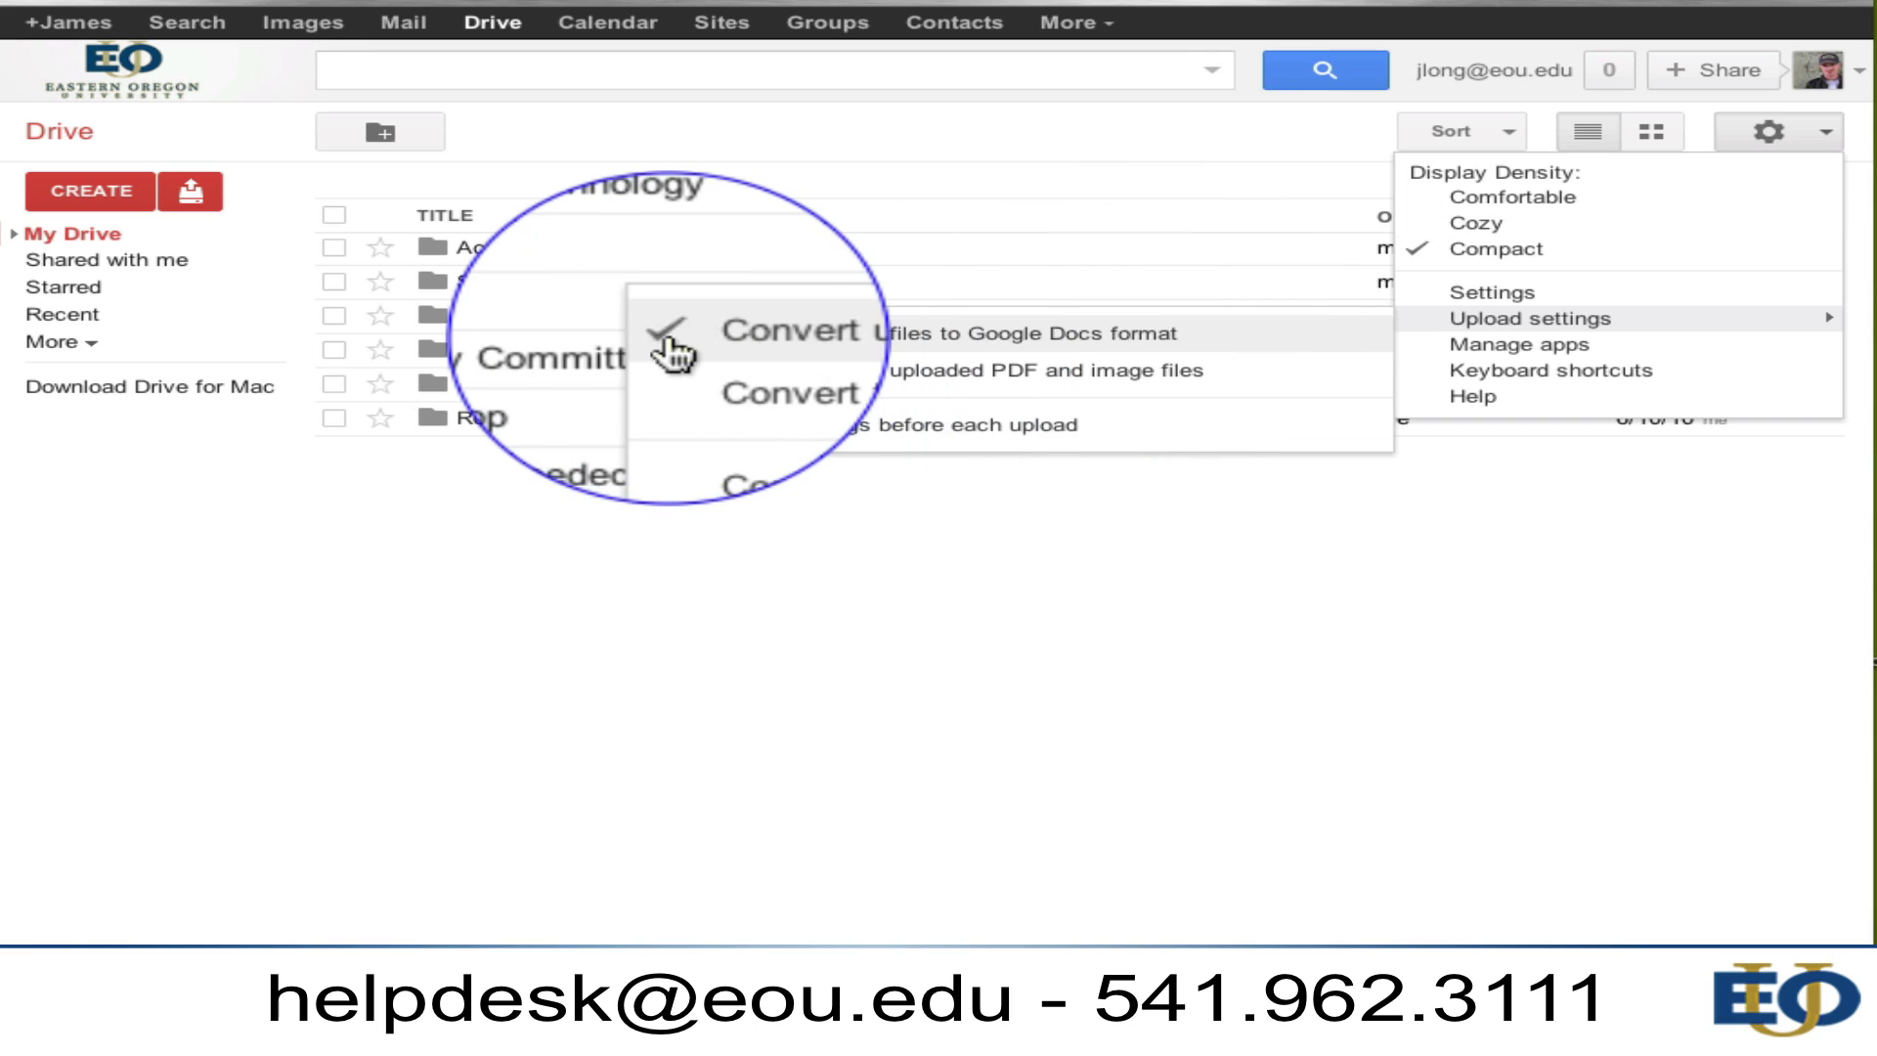
pyautogui.click(825, 658)
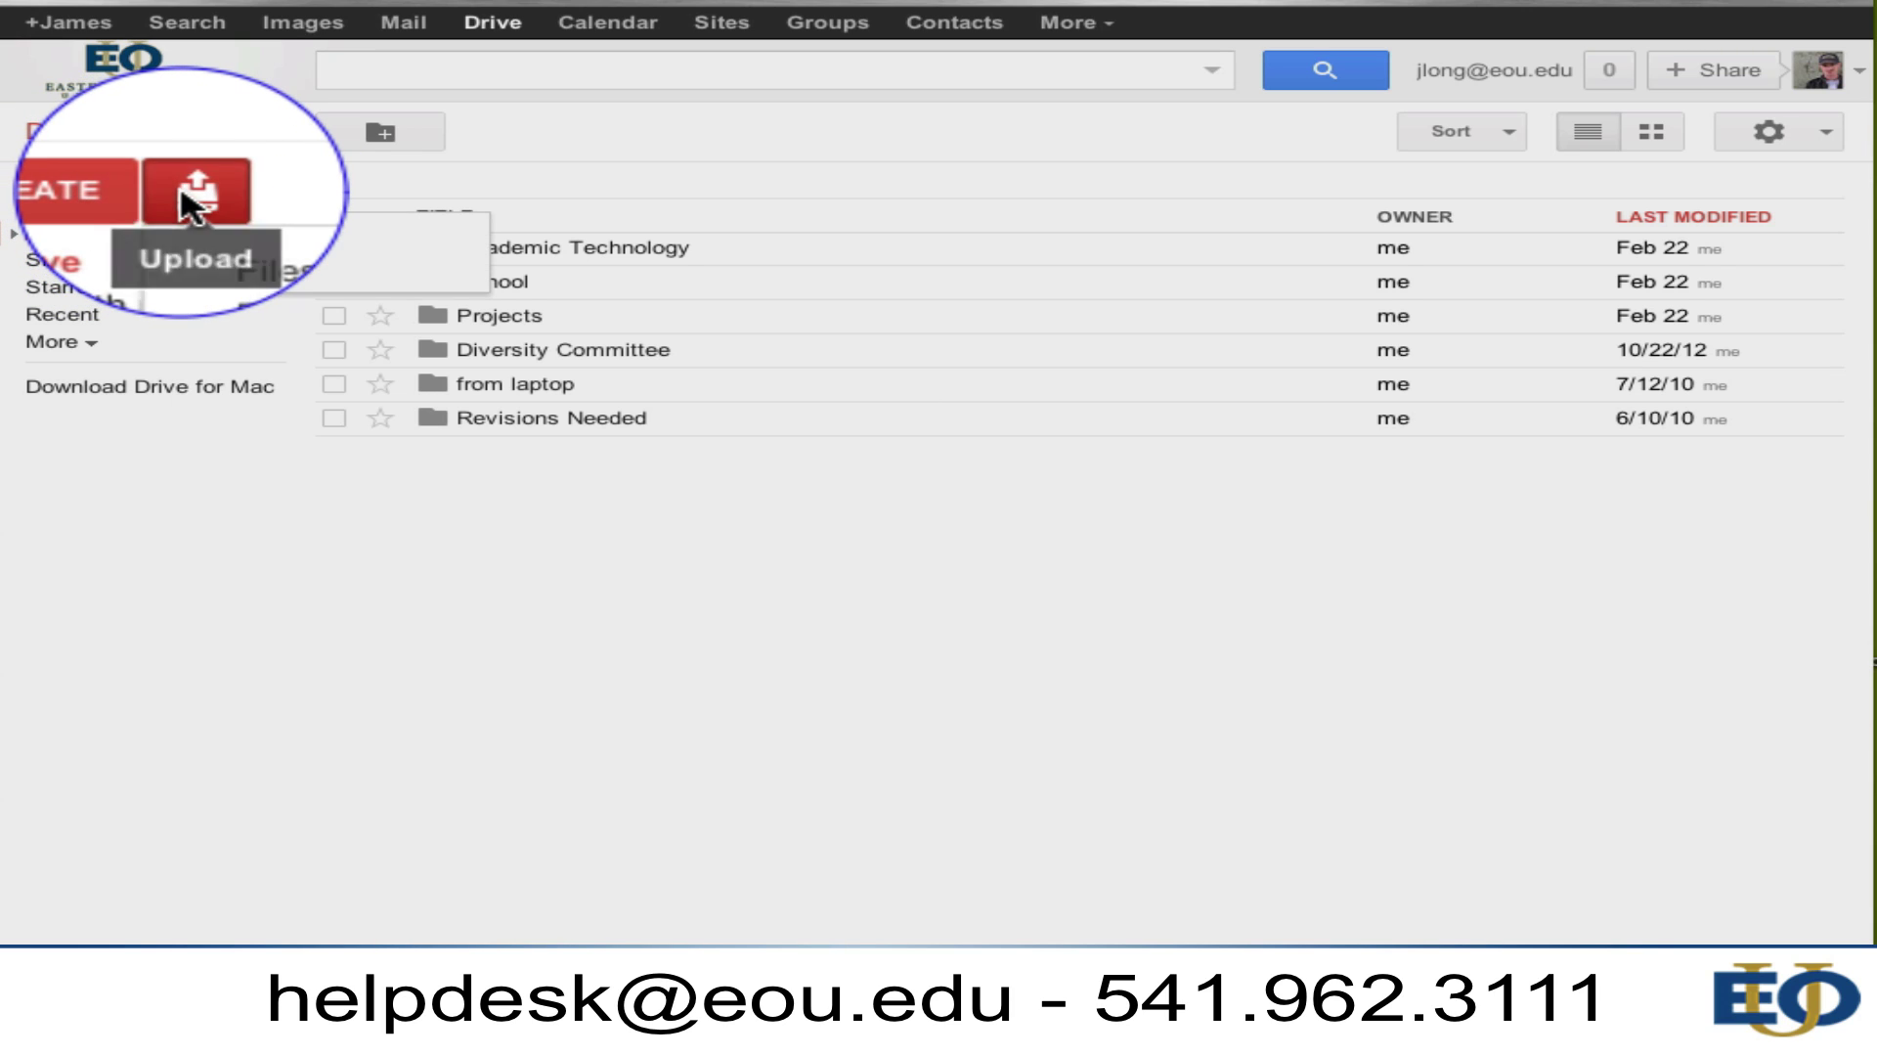
# - Upload the Syllabus_101 document from the local Syllabi folder to My Drive and dismiss the upload window
pyautogui.click(142, 191)
pyautogui.click(274, 240)
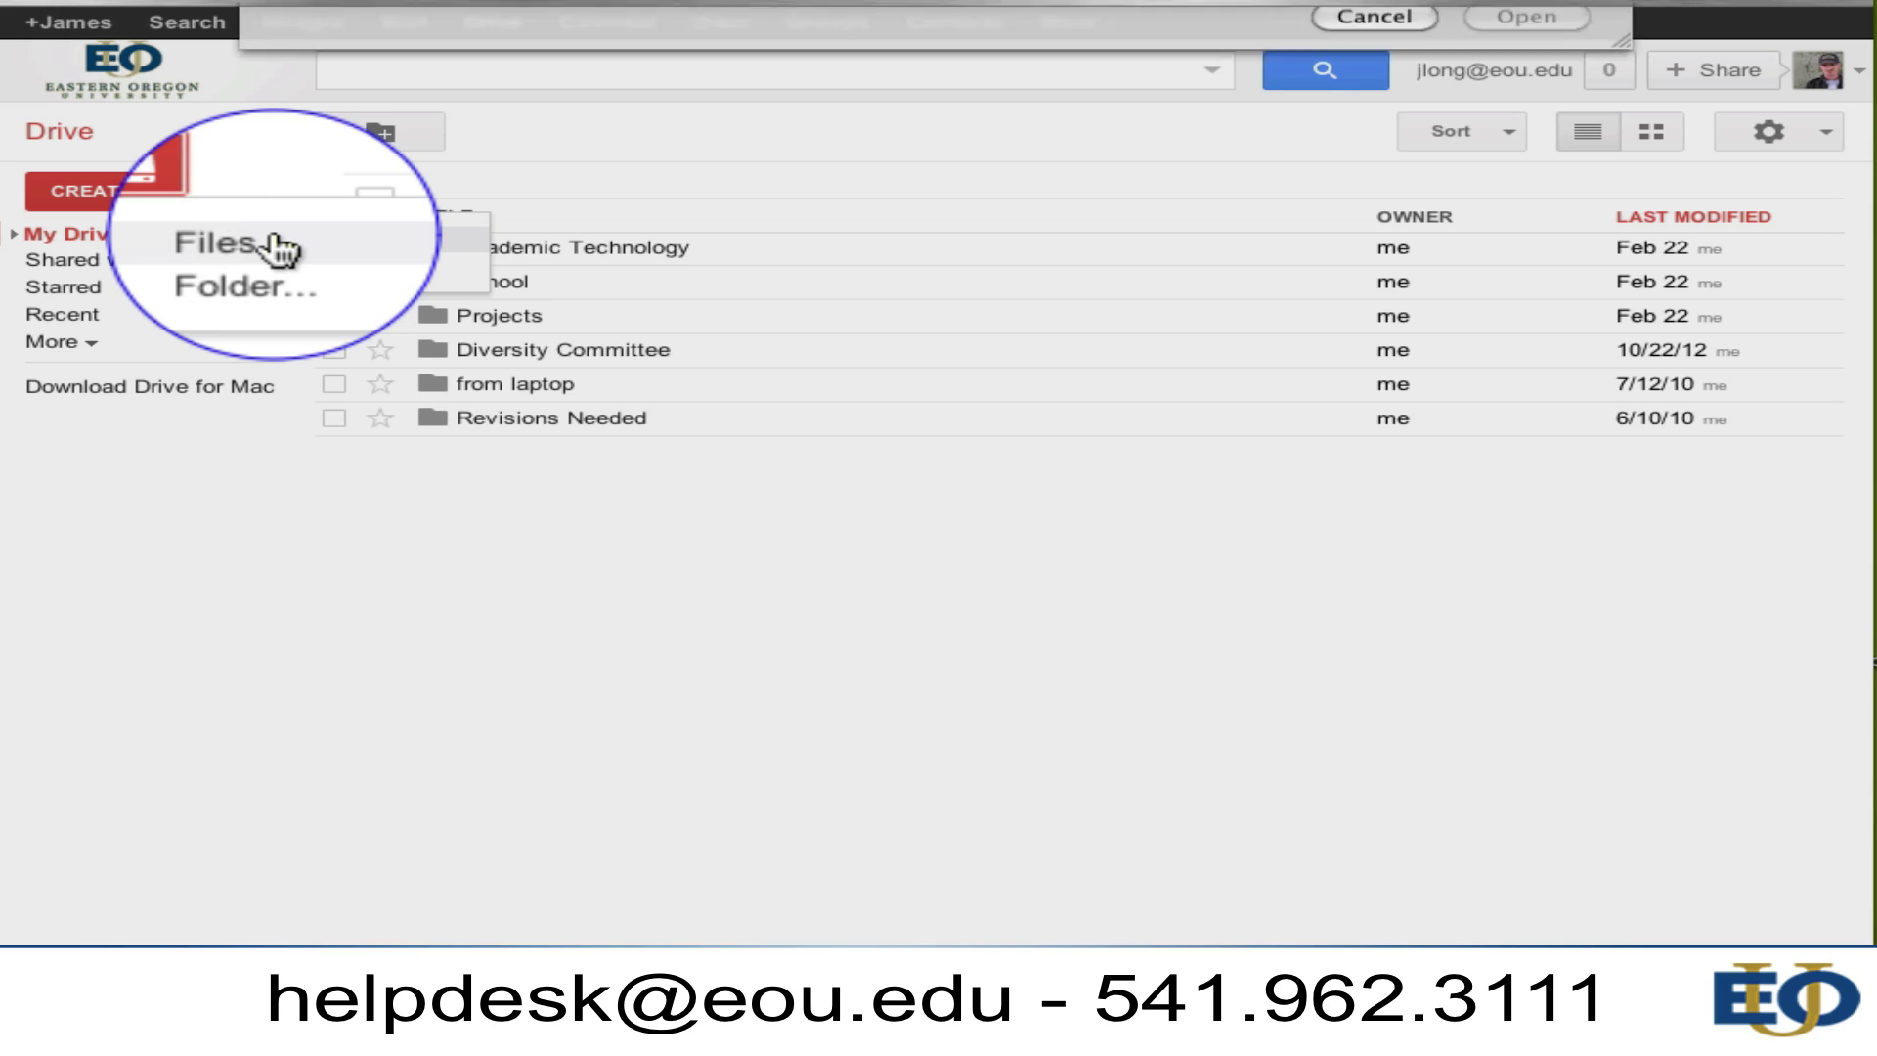
pyautogui.click(705, 115)
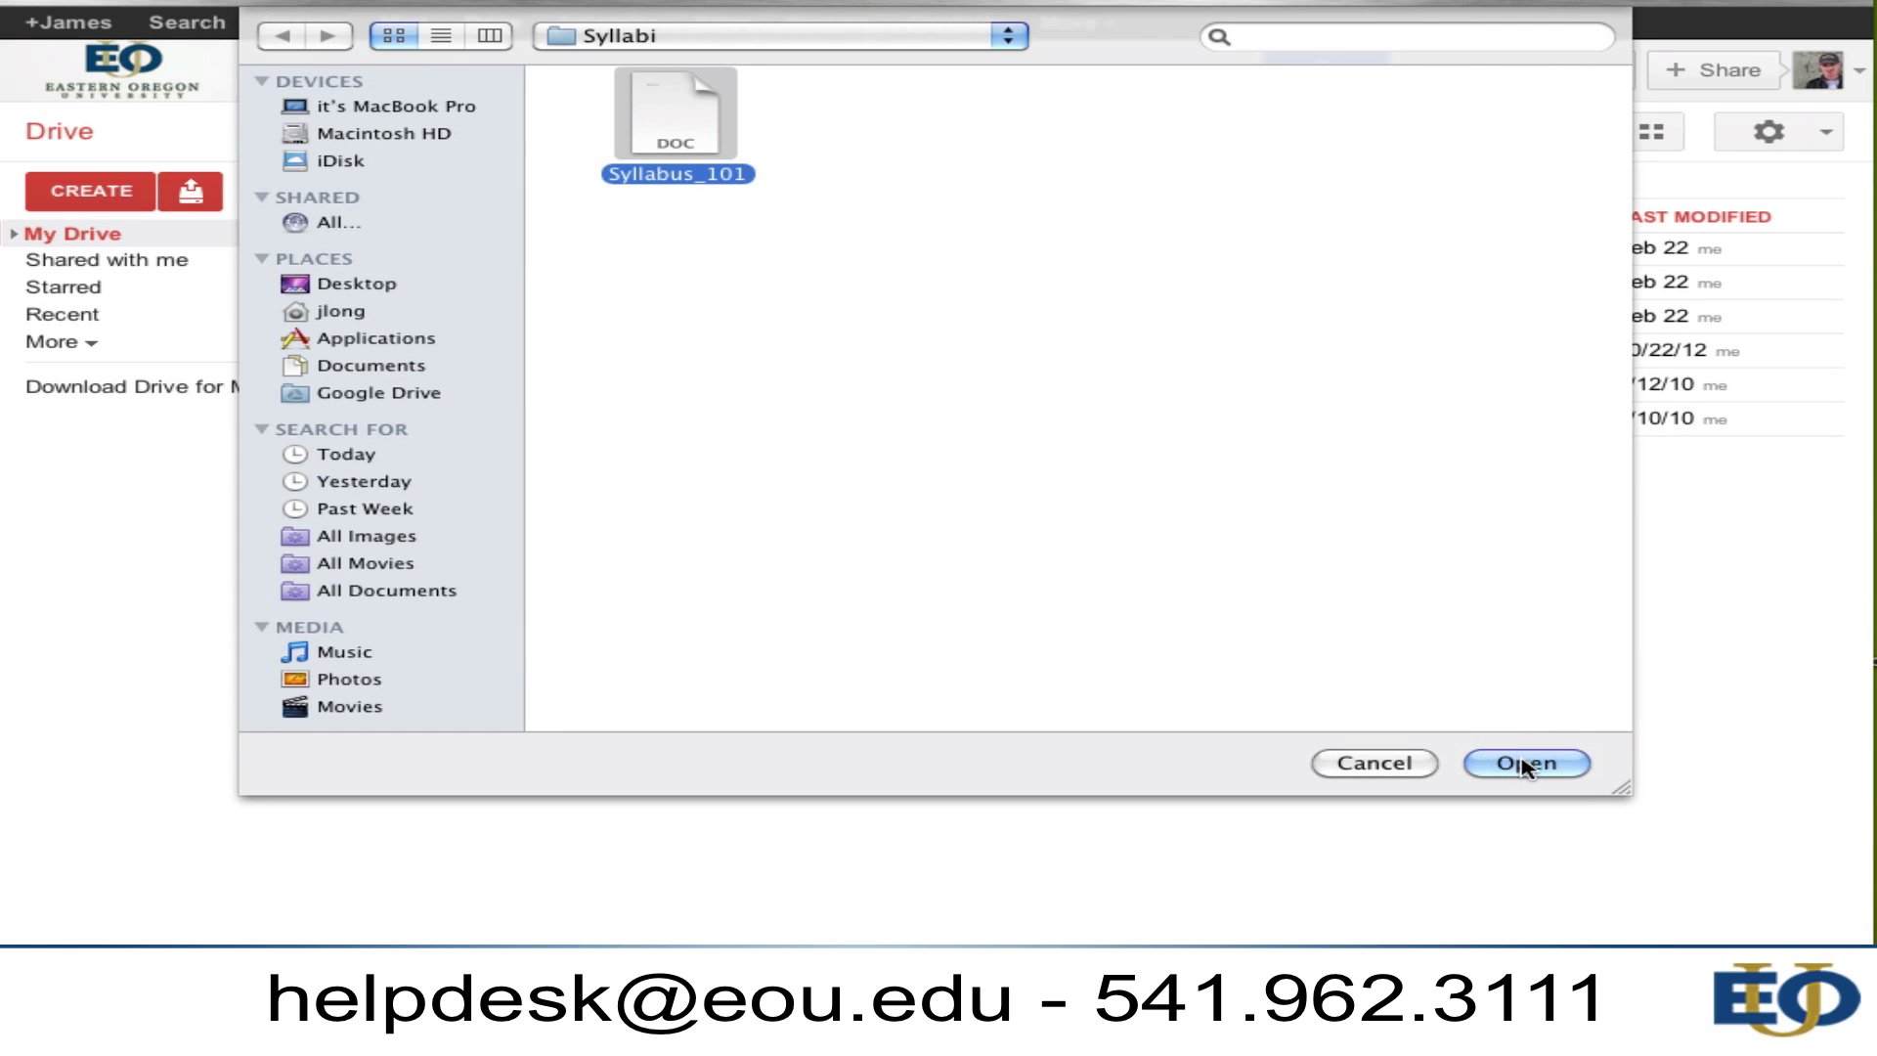
pyautogui.click(1524, 763)
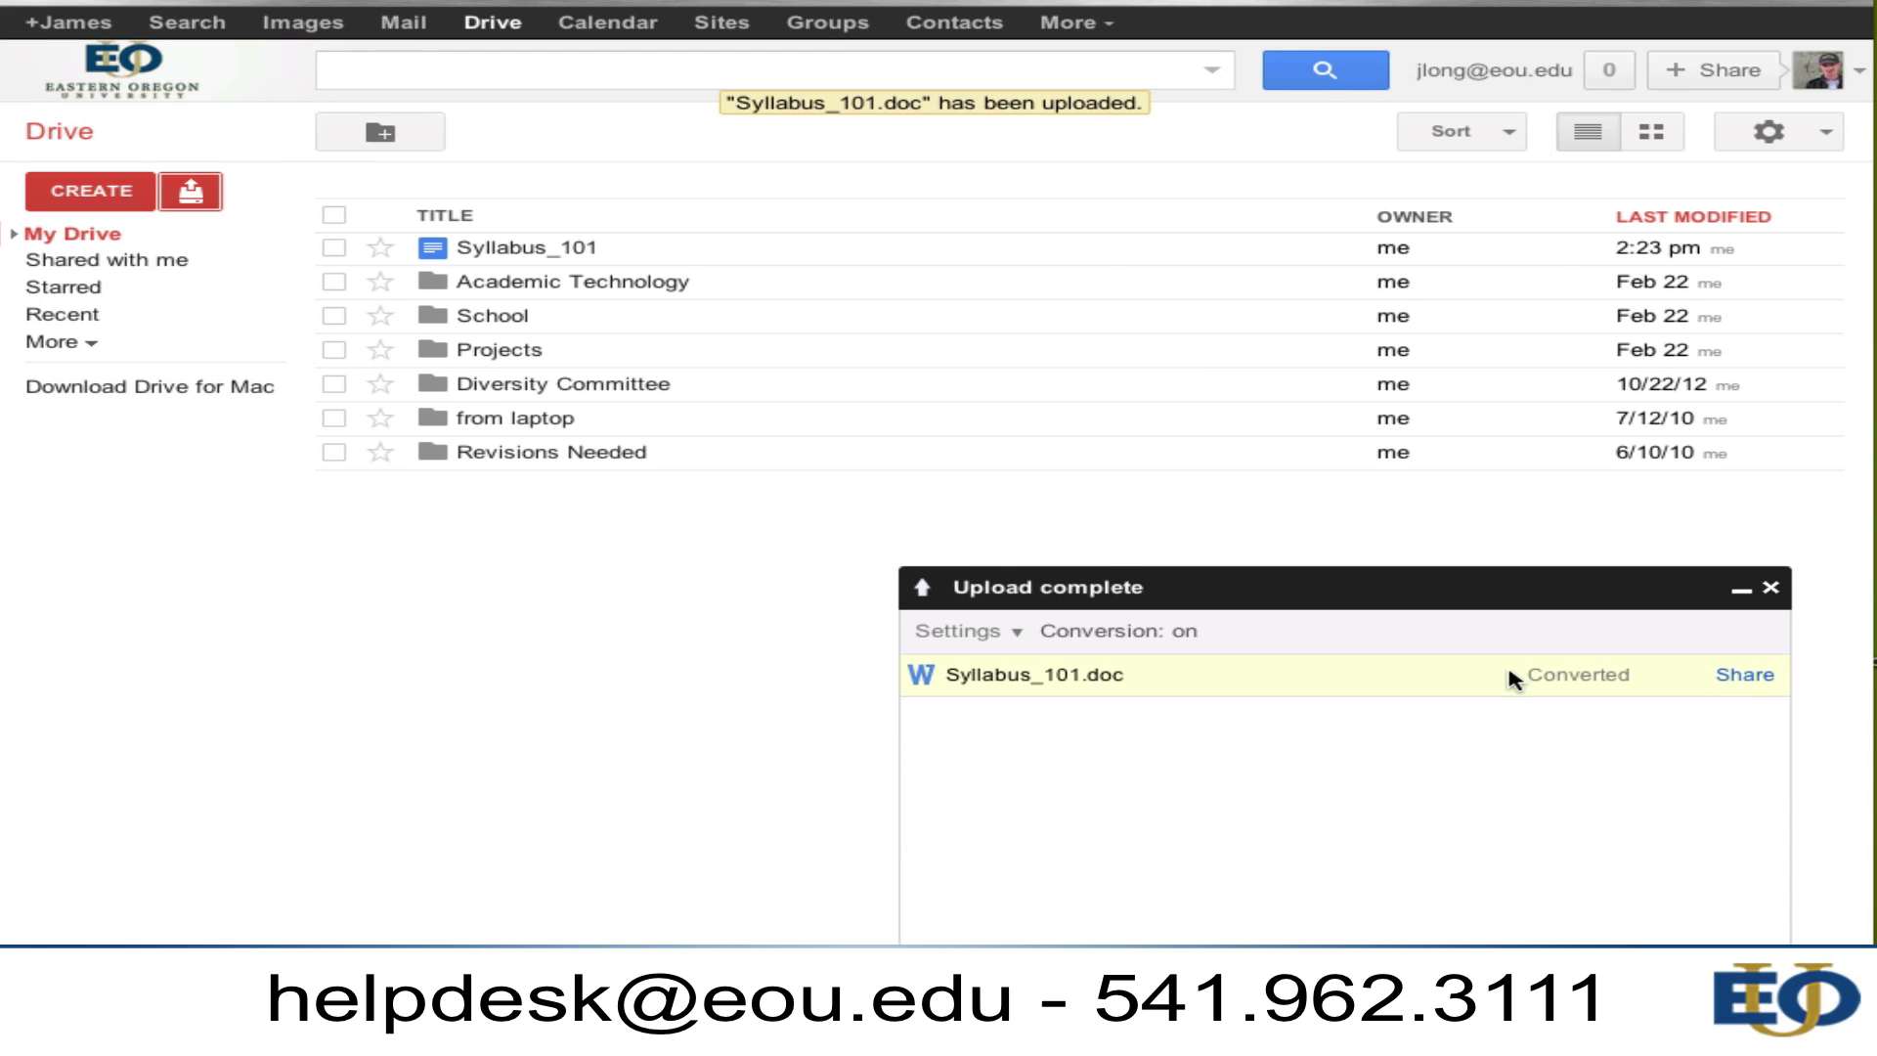
pyautogui.click(1772, 587)
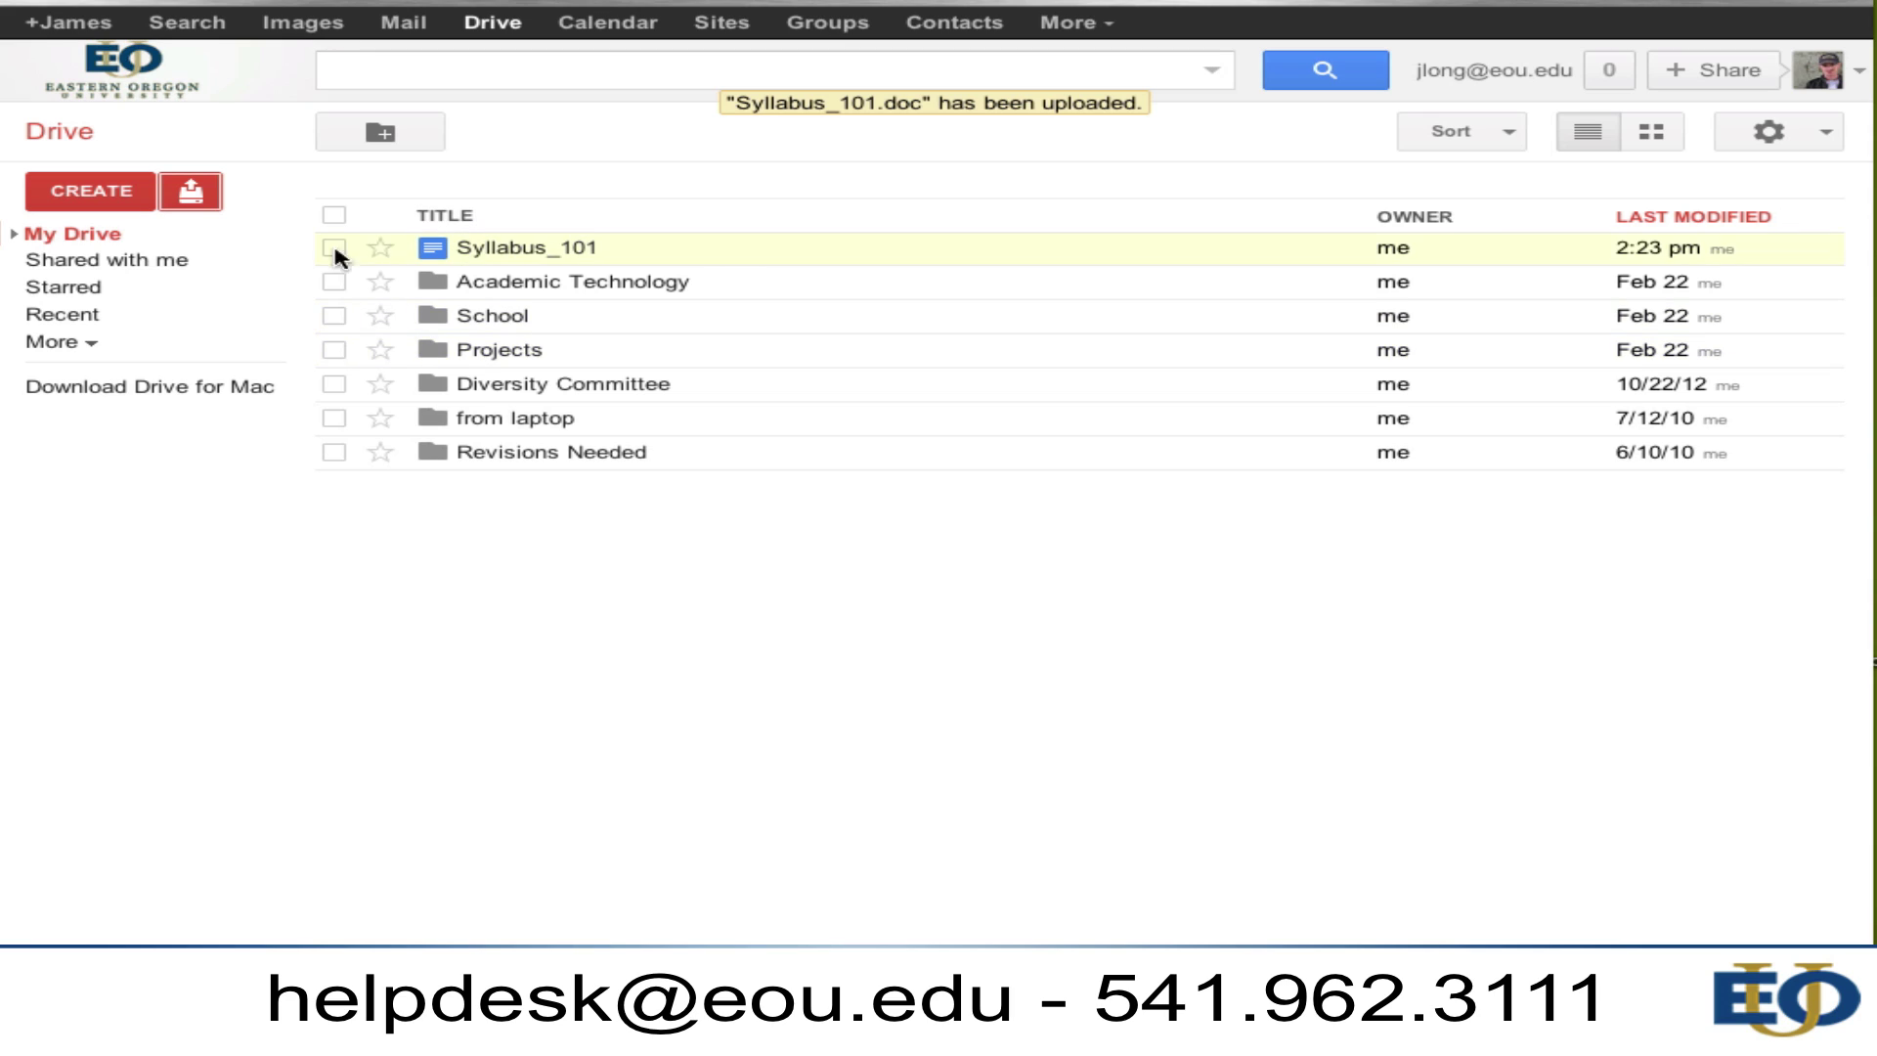
pyautogui.click(55, 241)
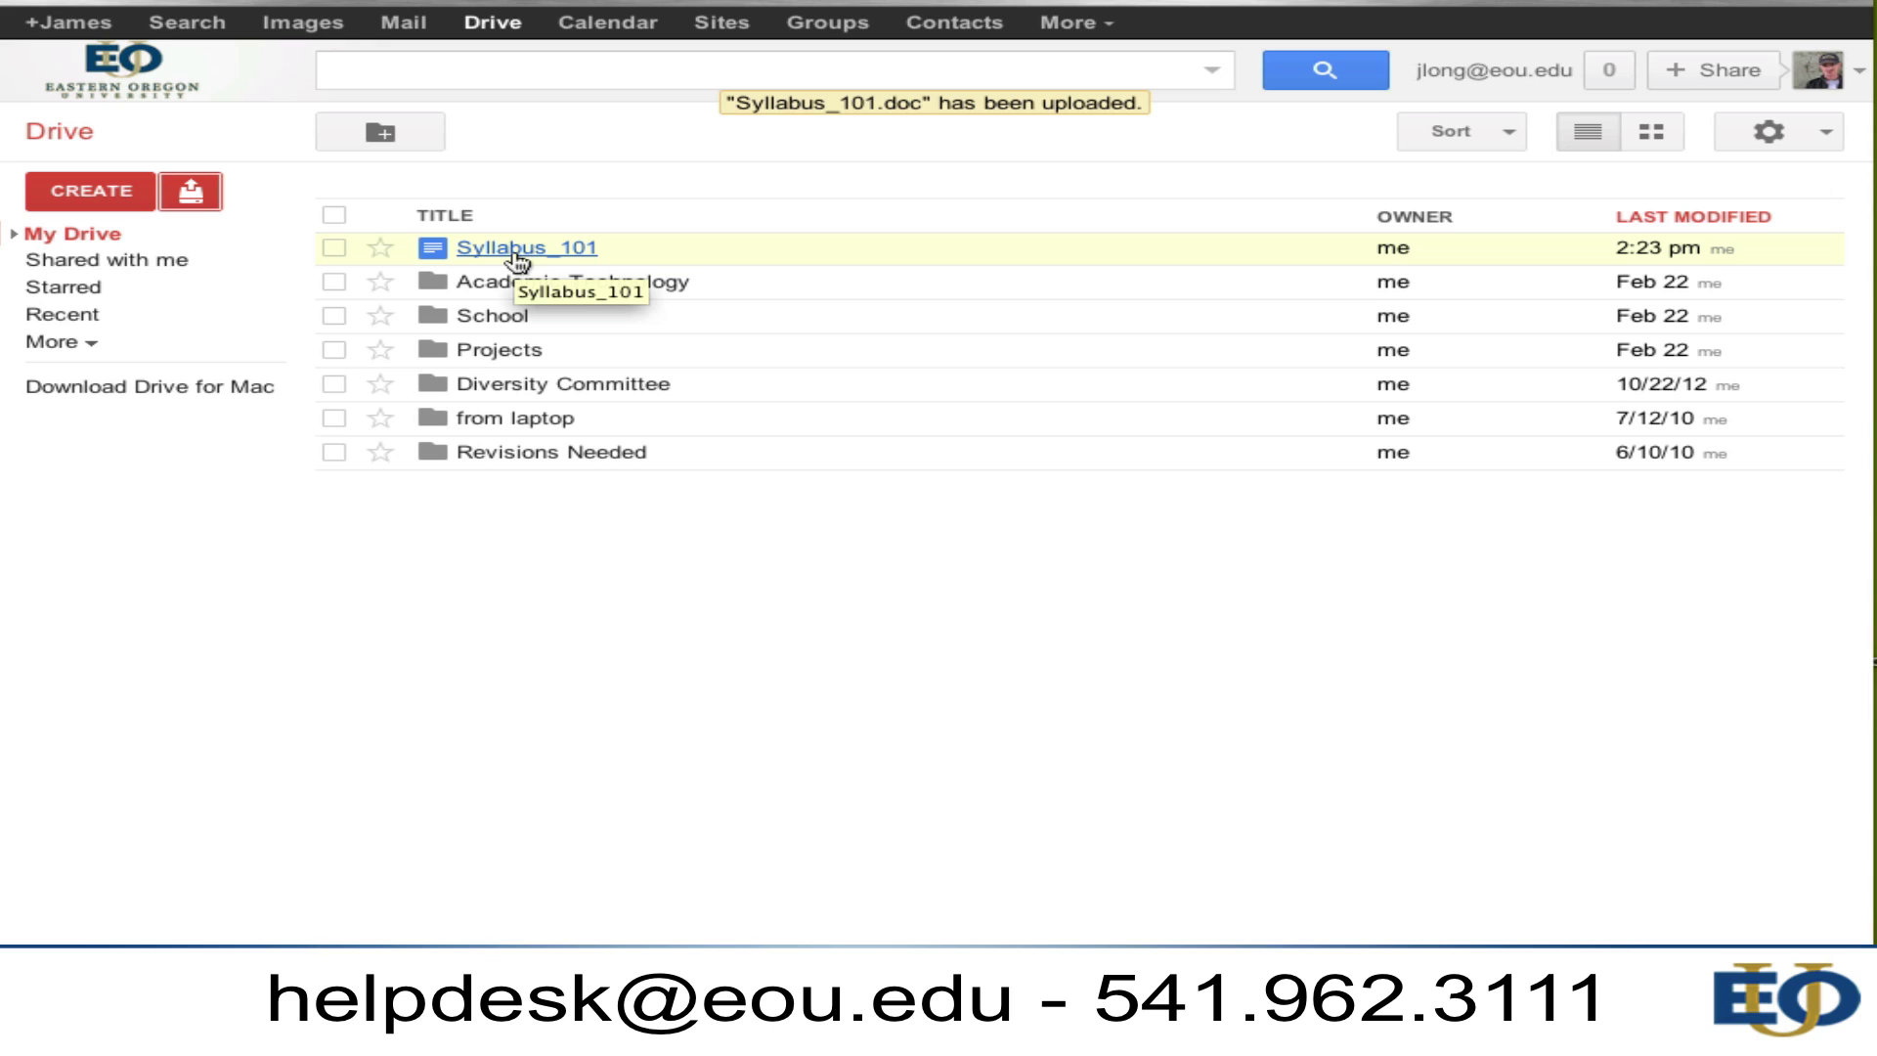
pyautogui.click(333, 247)
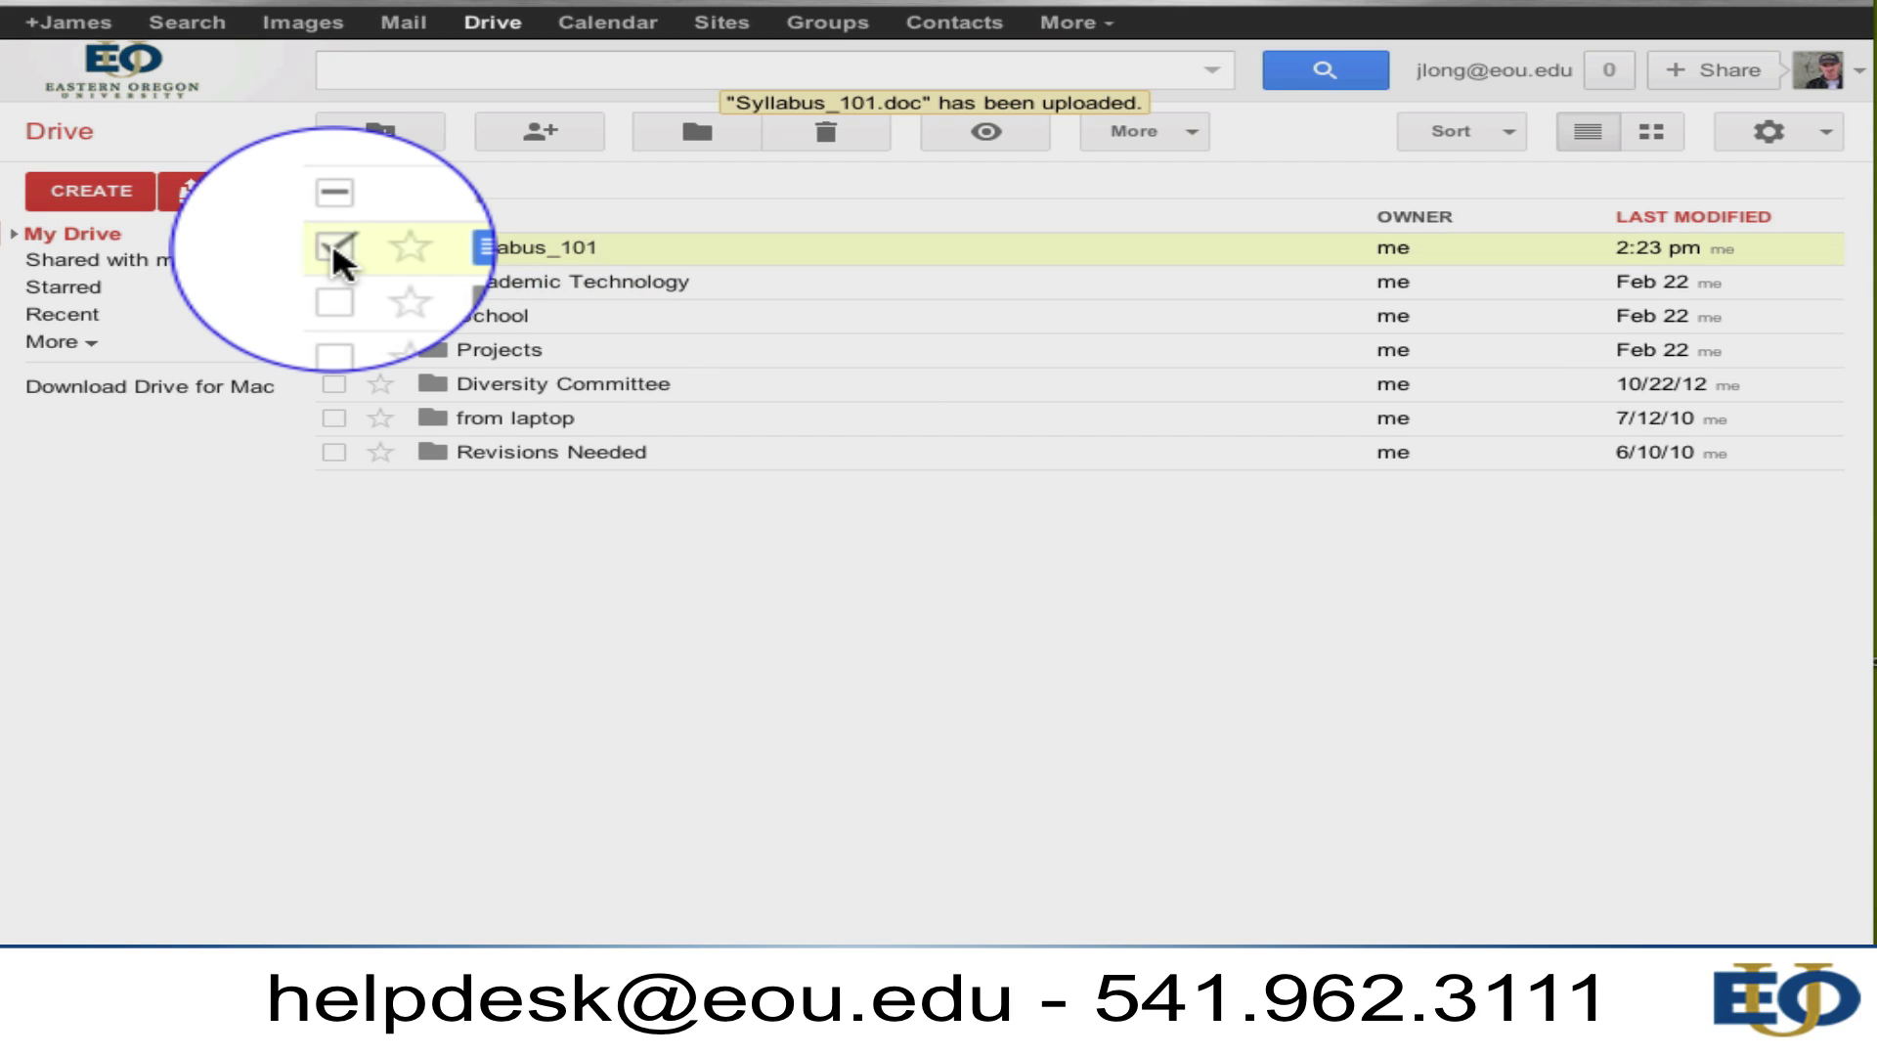
pyautogui.click(333, 247)
pyautogui.click(333, 247)
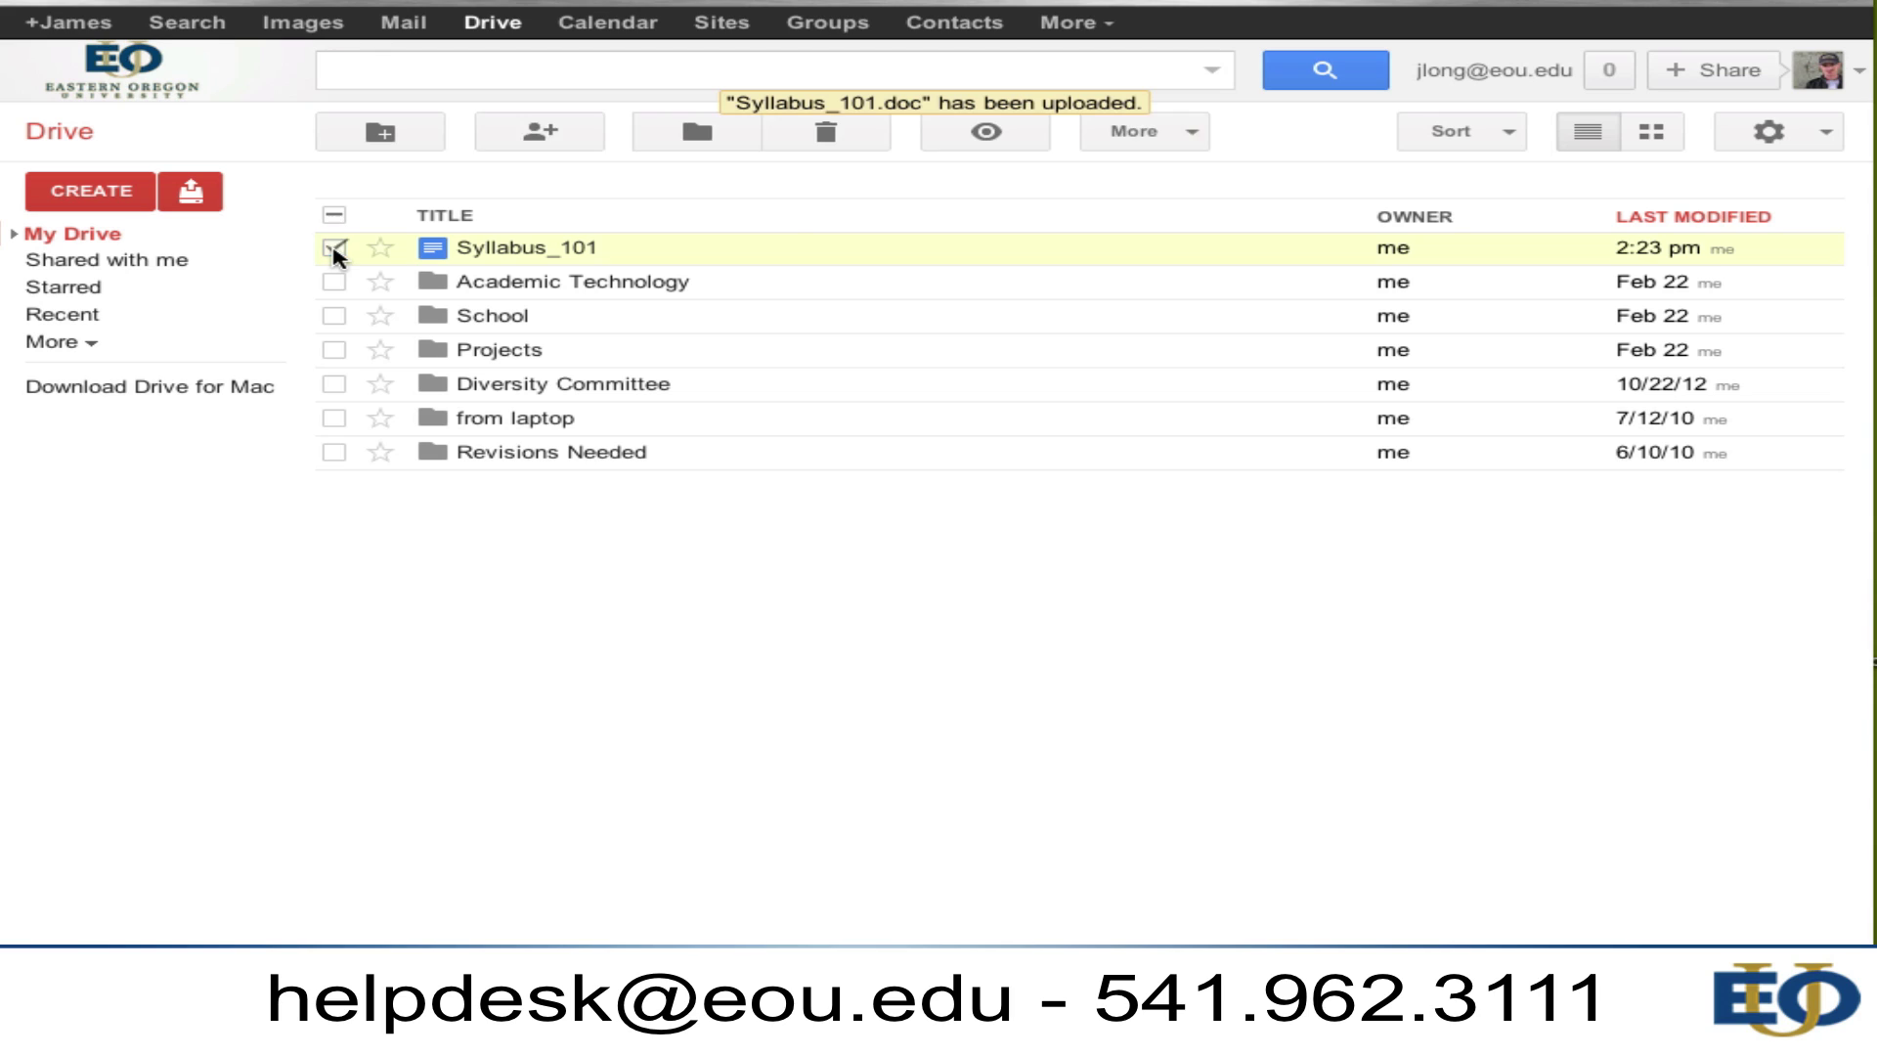
pyautogui.click(333, 247)
pyautogui.click(334, 247)
pyautogui.click(333, 248)
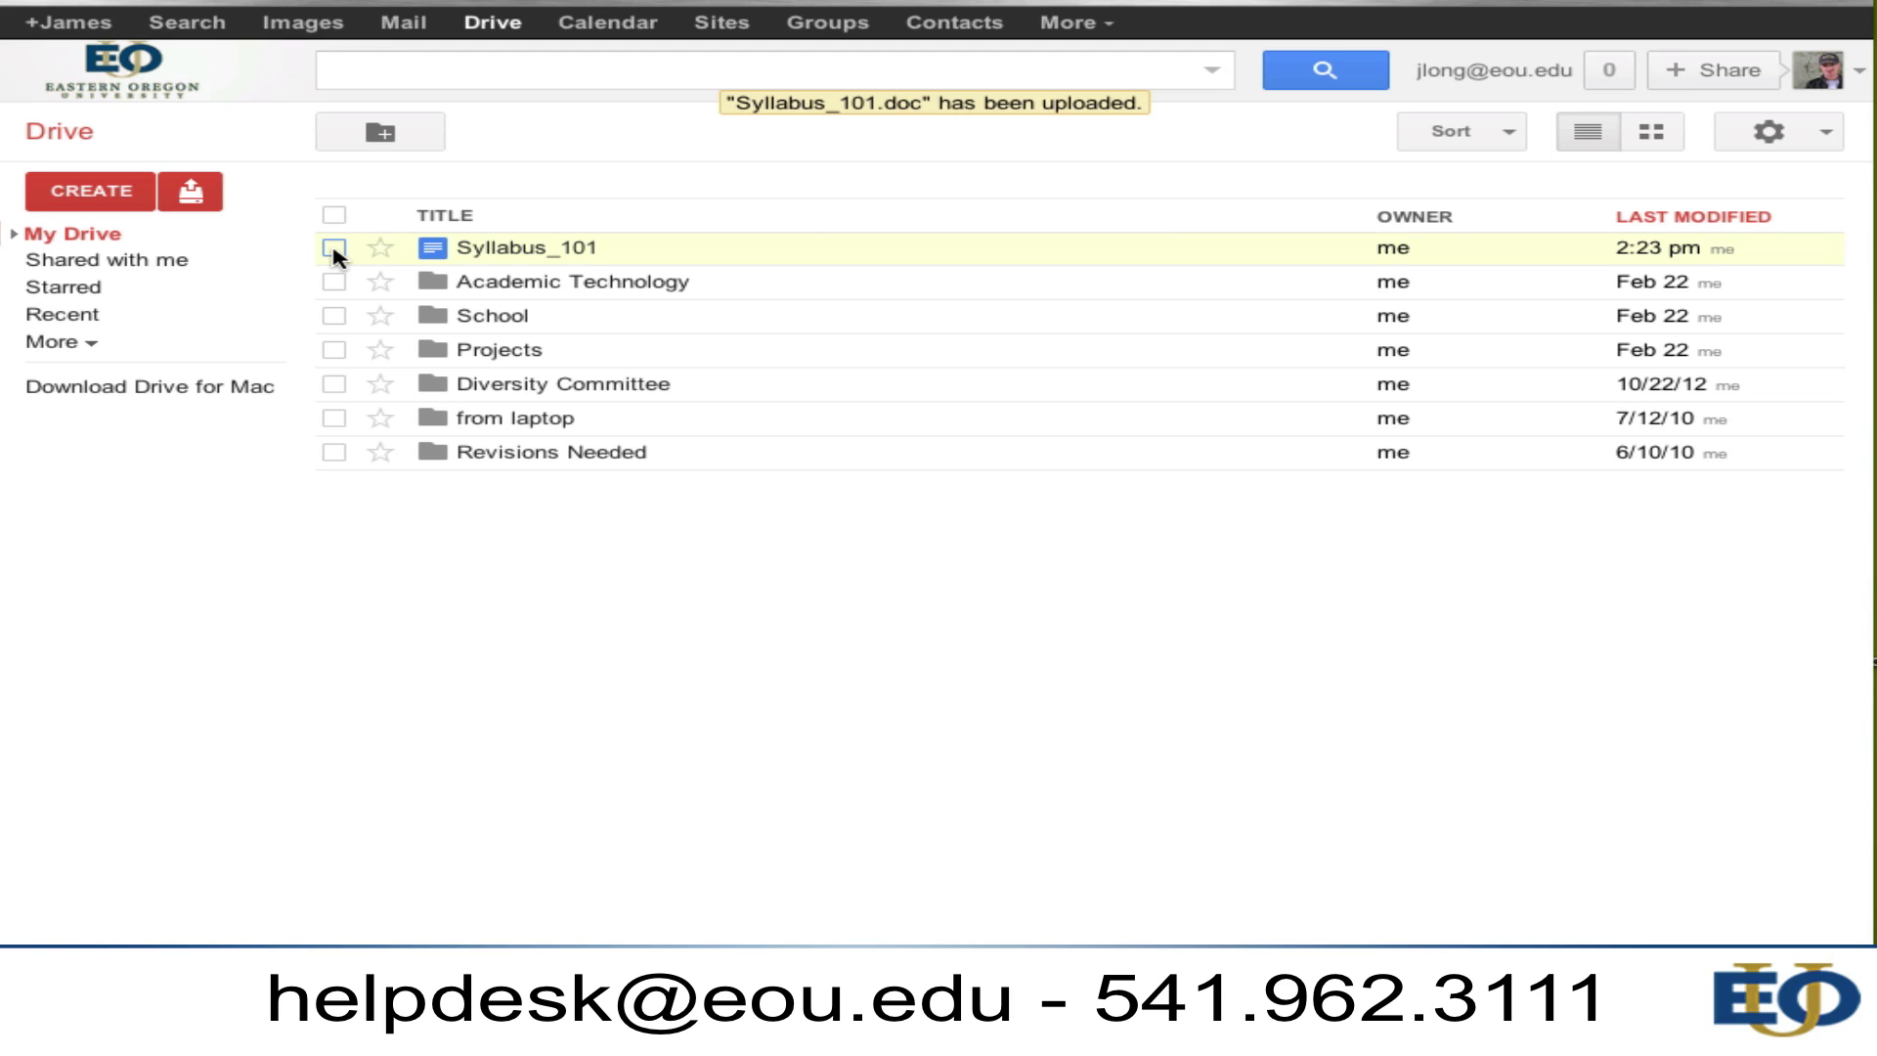
# - Move Syllabus_101 from My Drive into the Syllabi folder inside Academic Technology
pyautogui.click(333, 247)
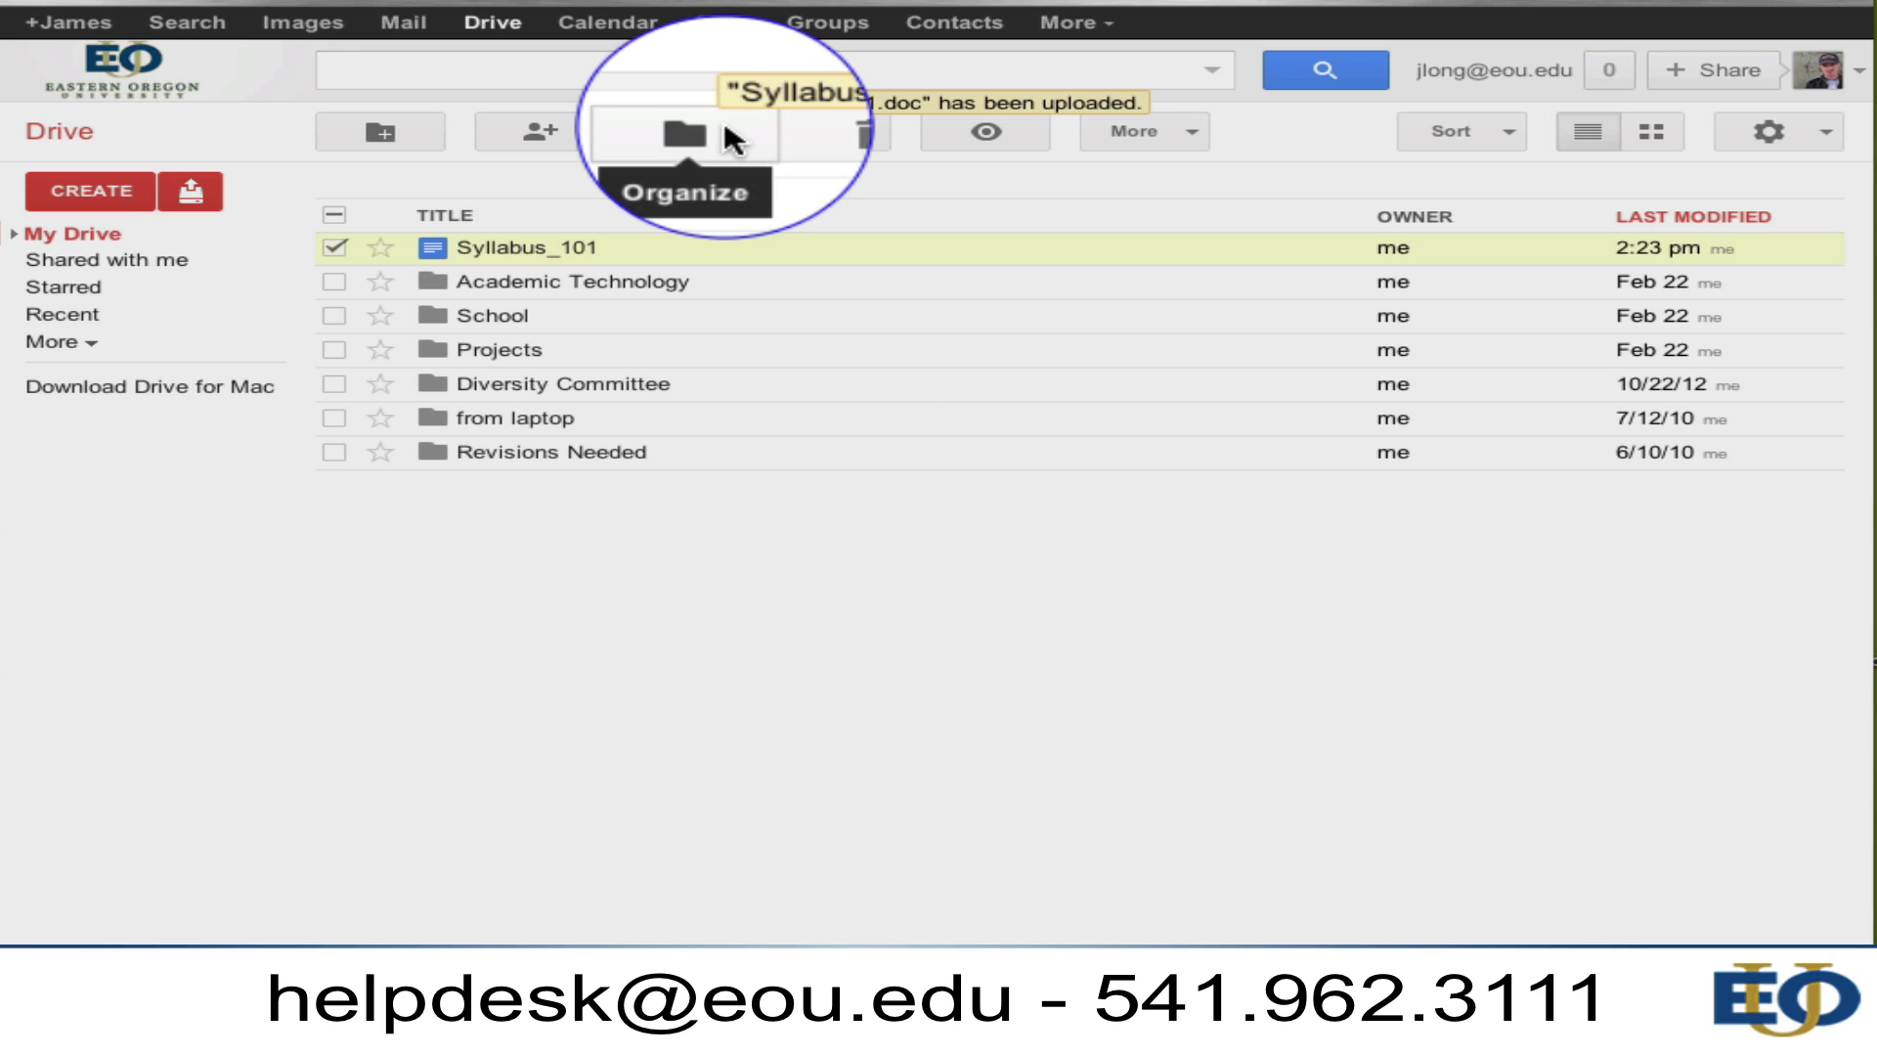
pyautogui.click(725, 127)
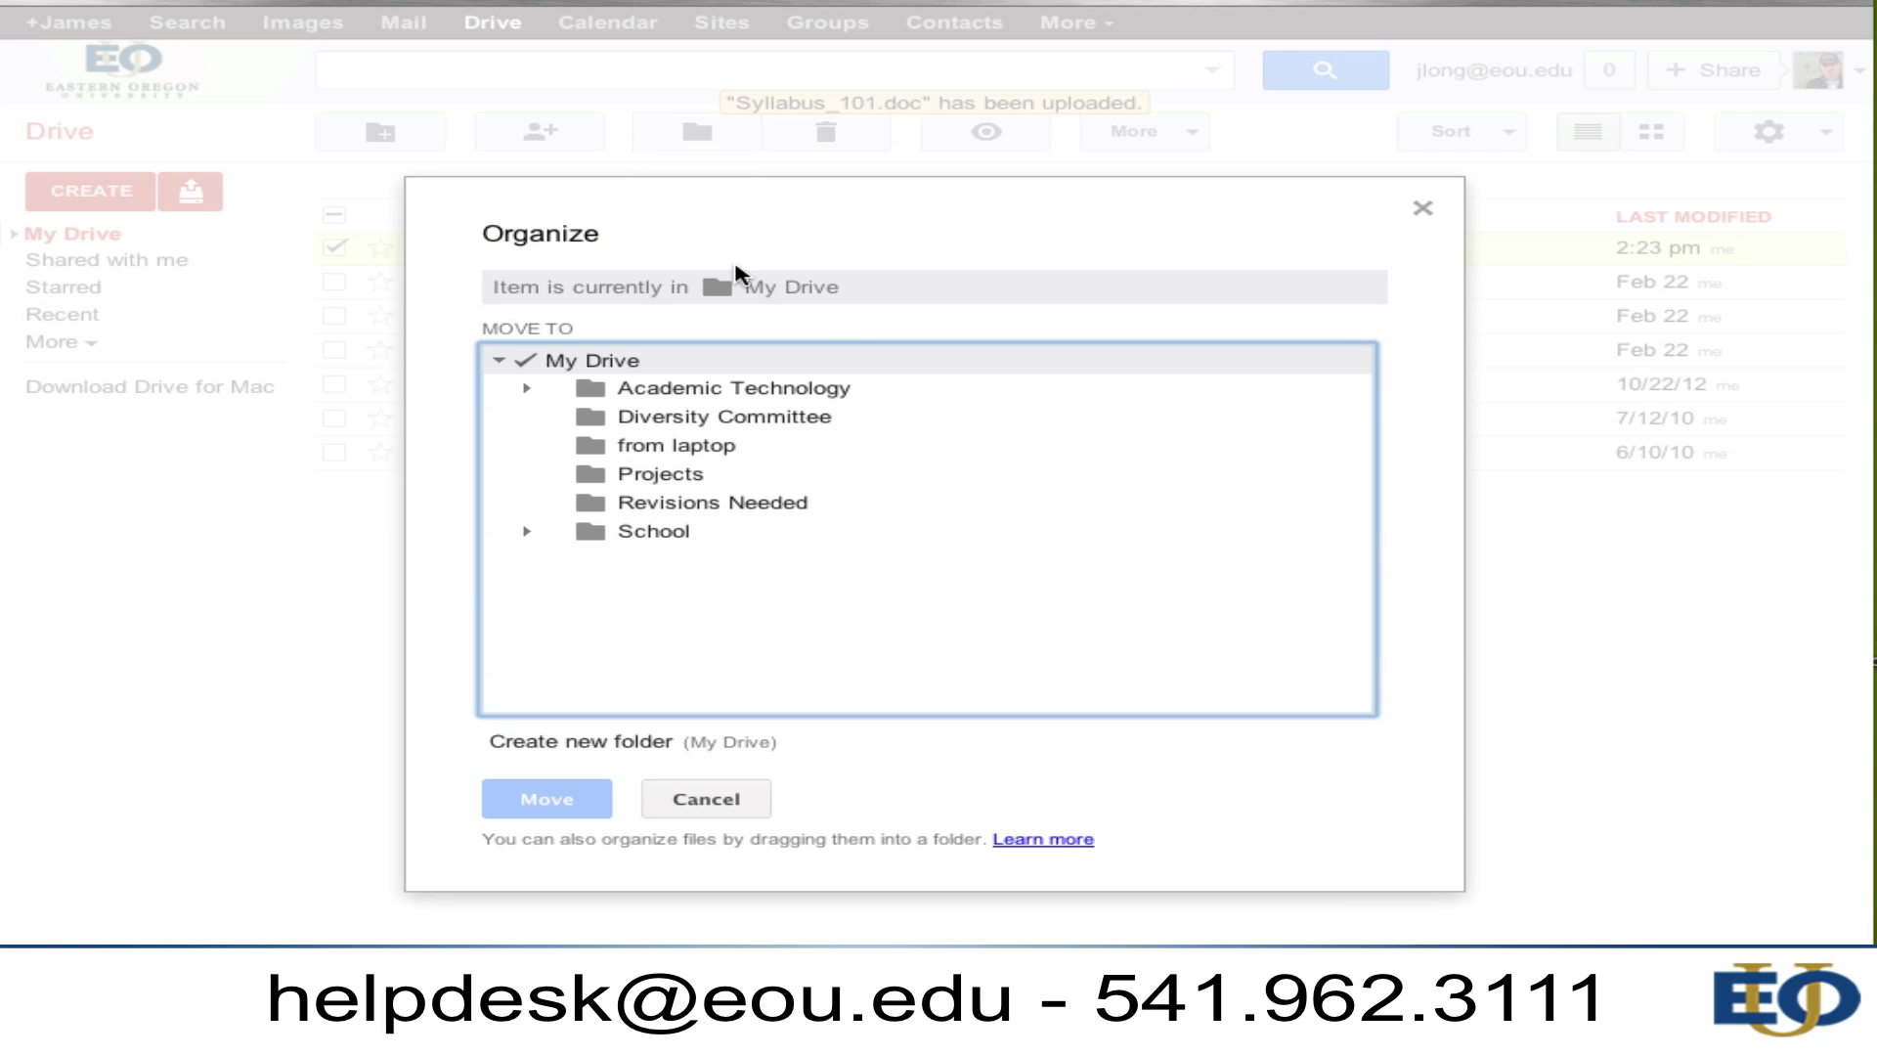
pyautogui.click(524, 389)
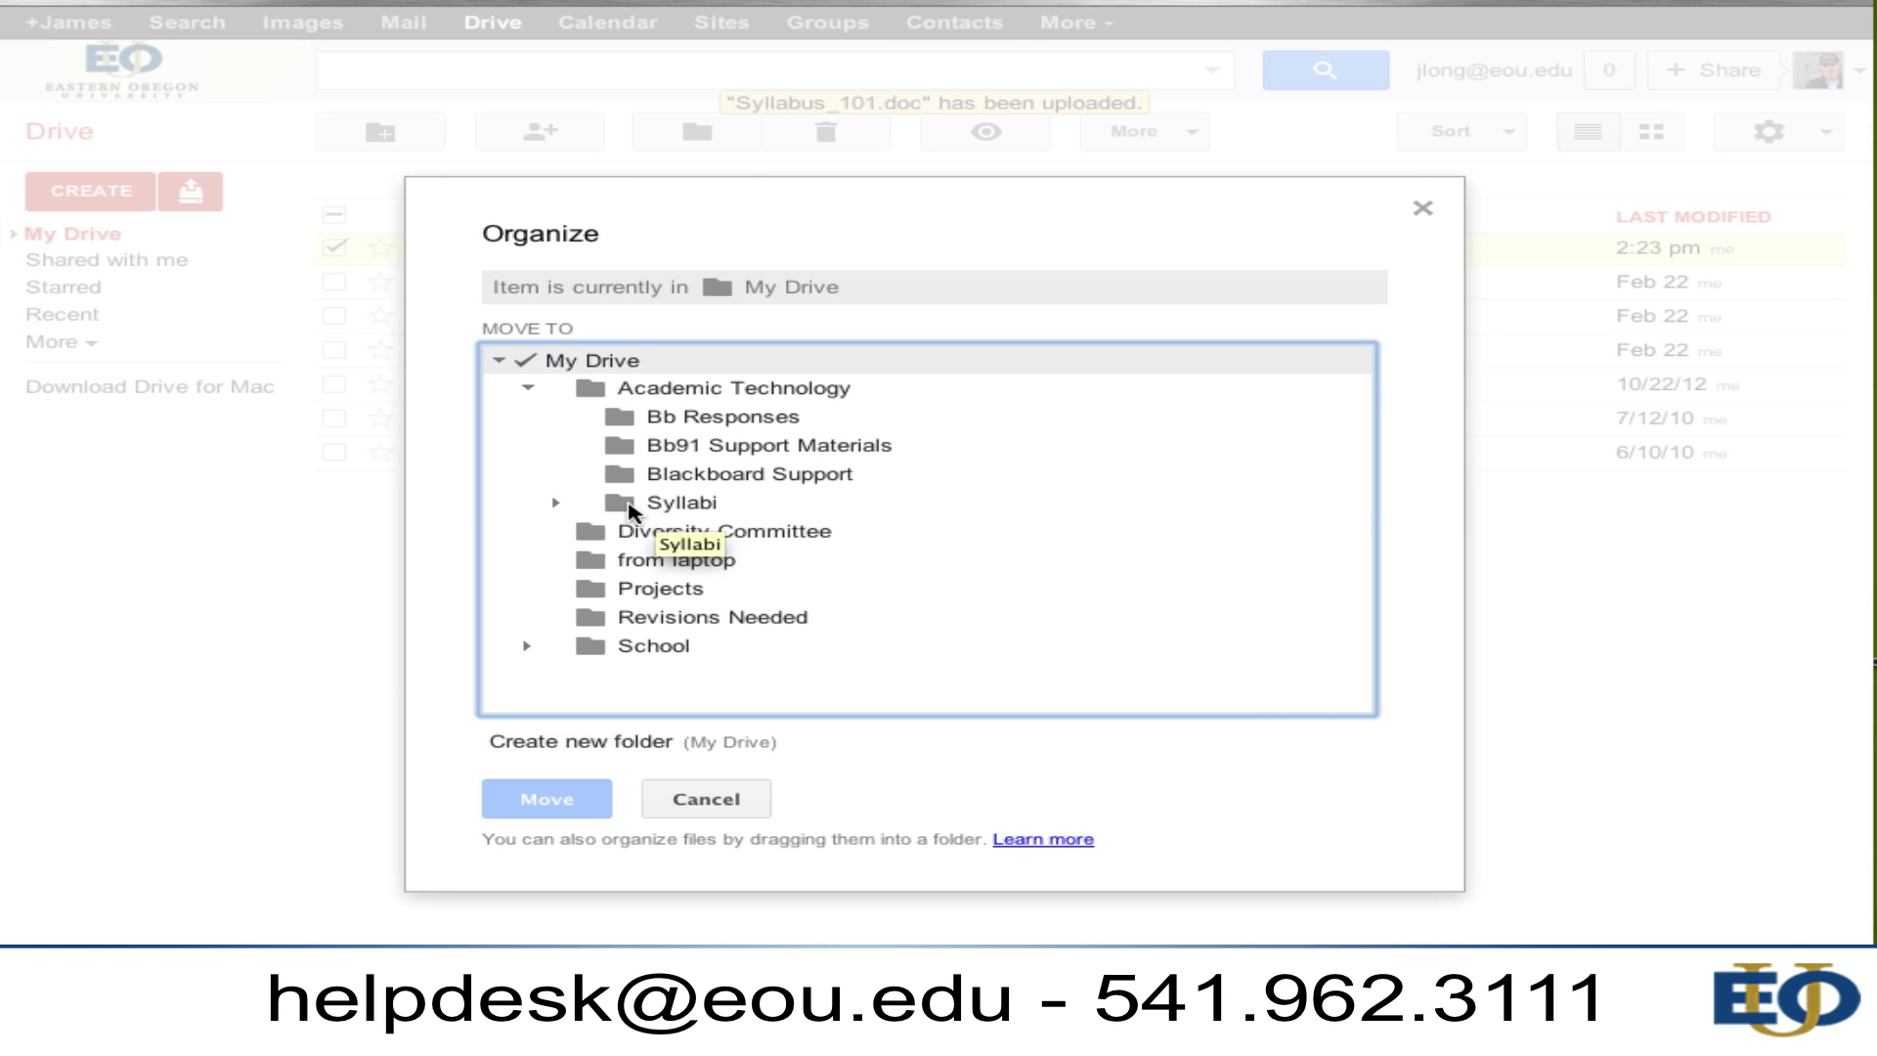
pyautogui.click(634, 506)
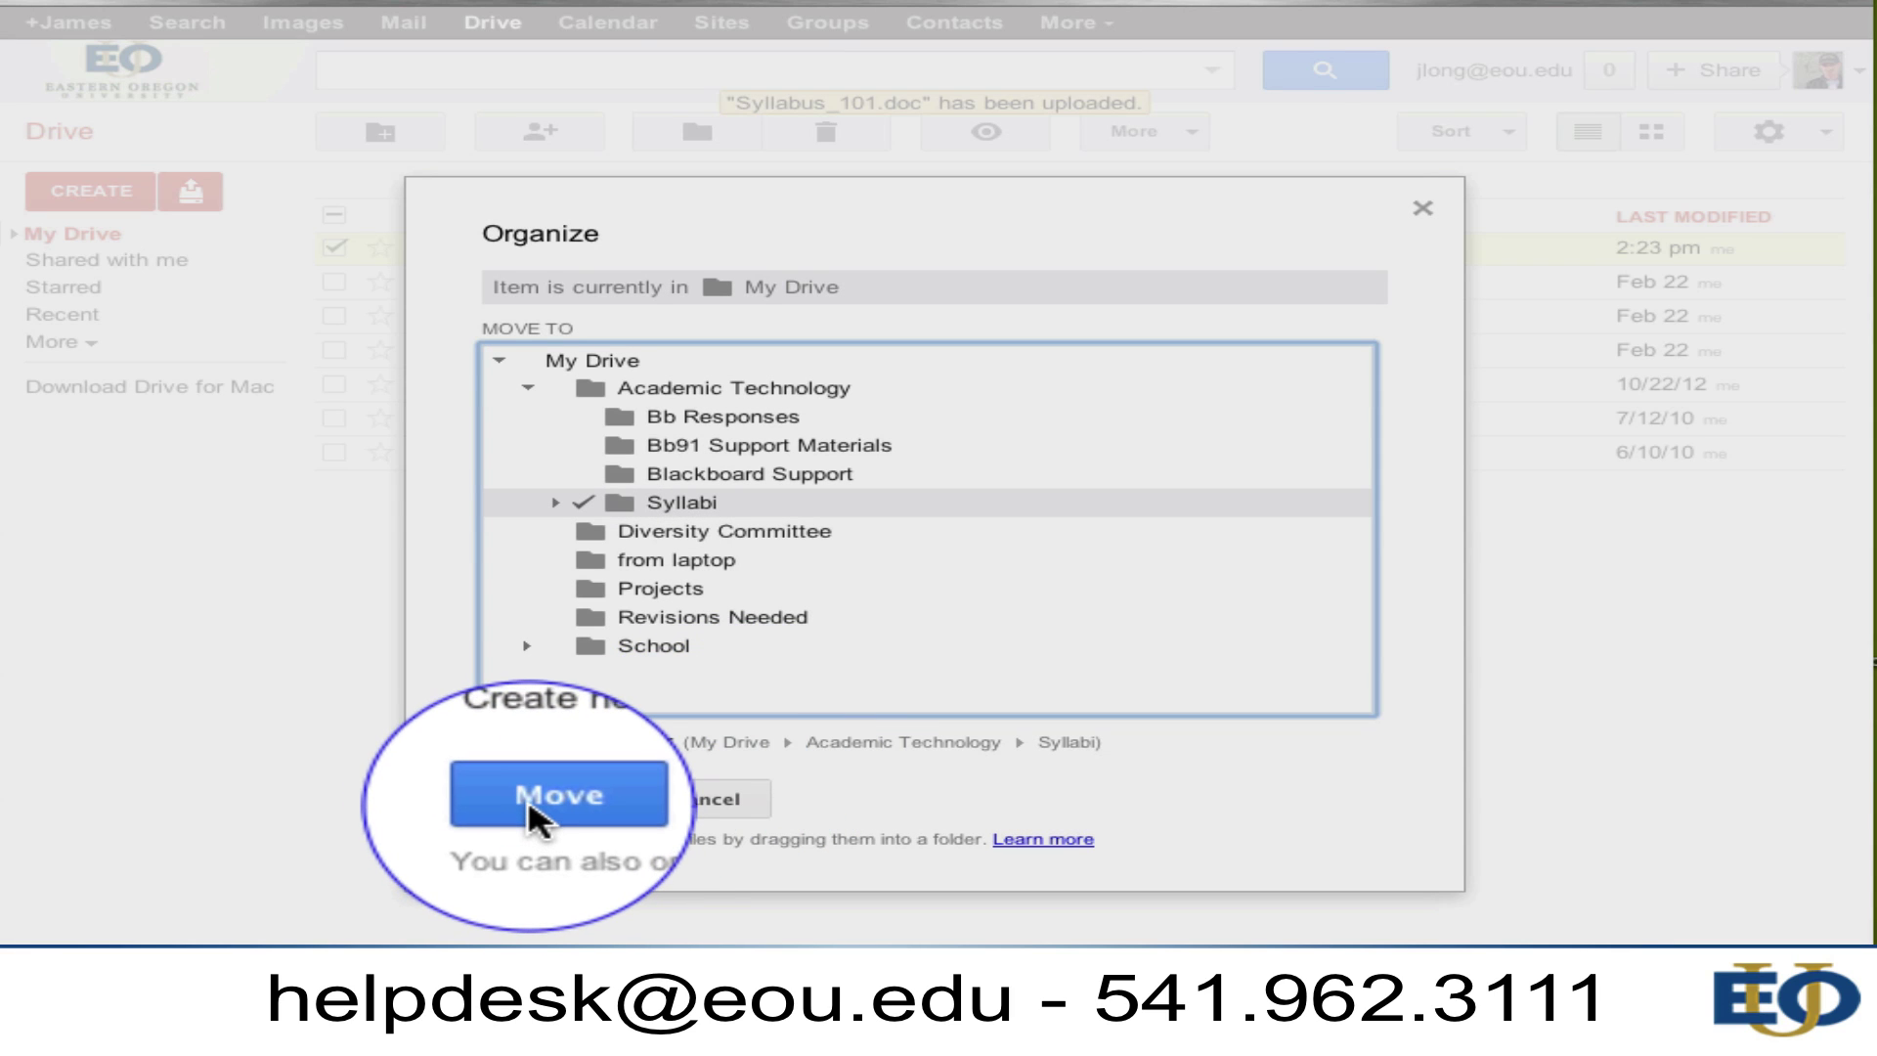
pyautogui.click(547, 797)
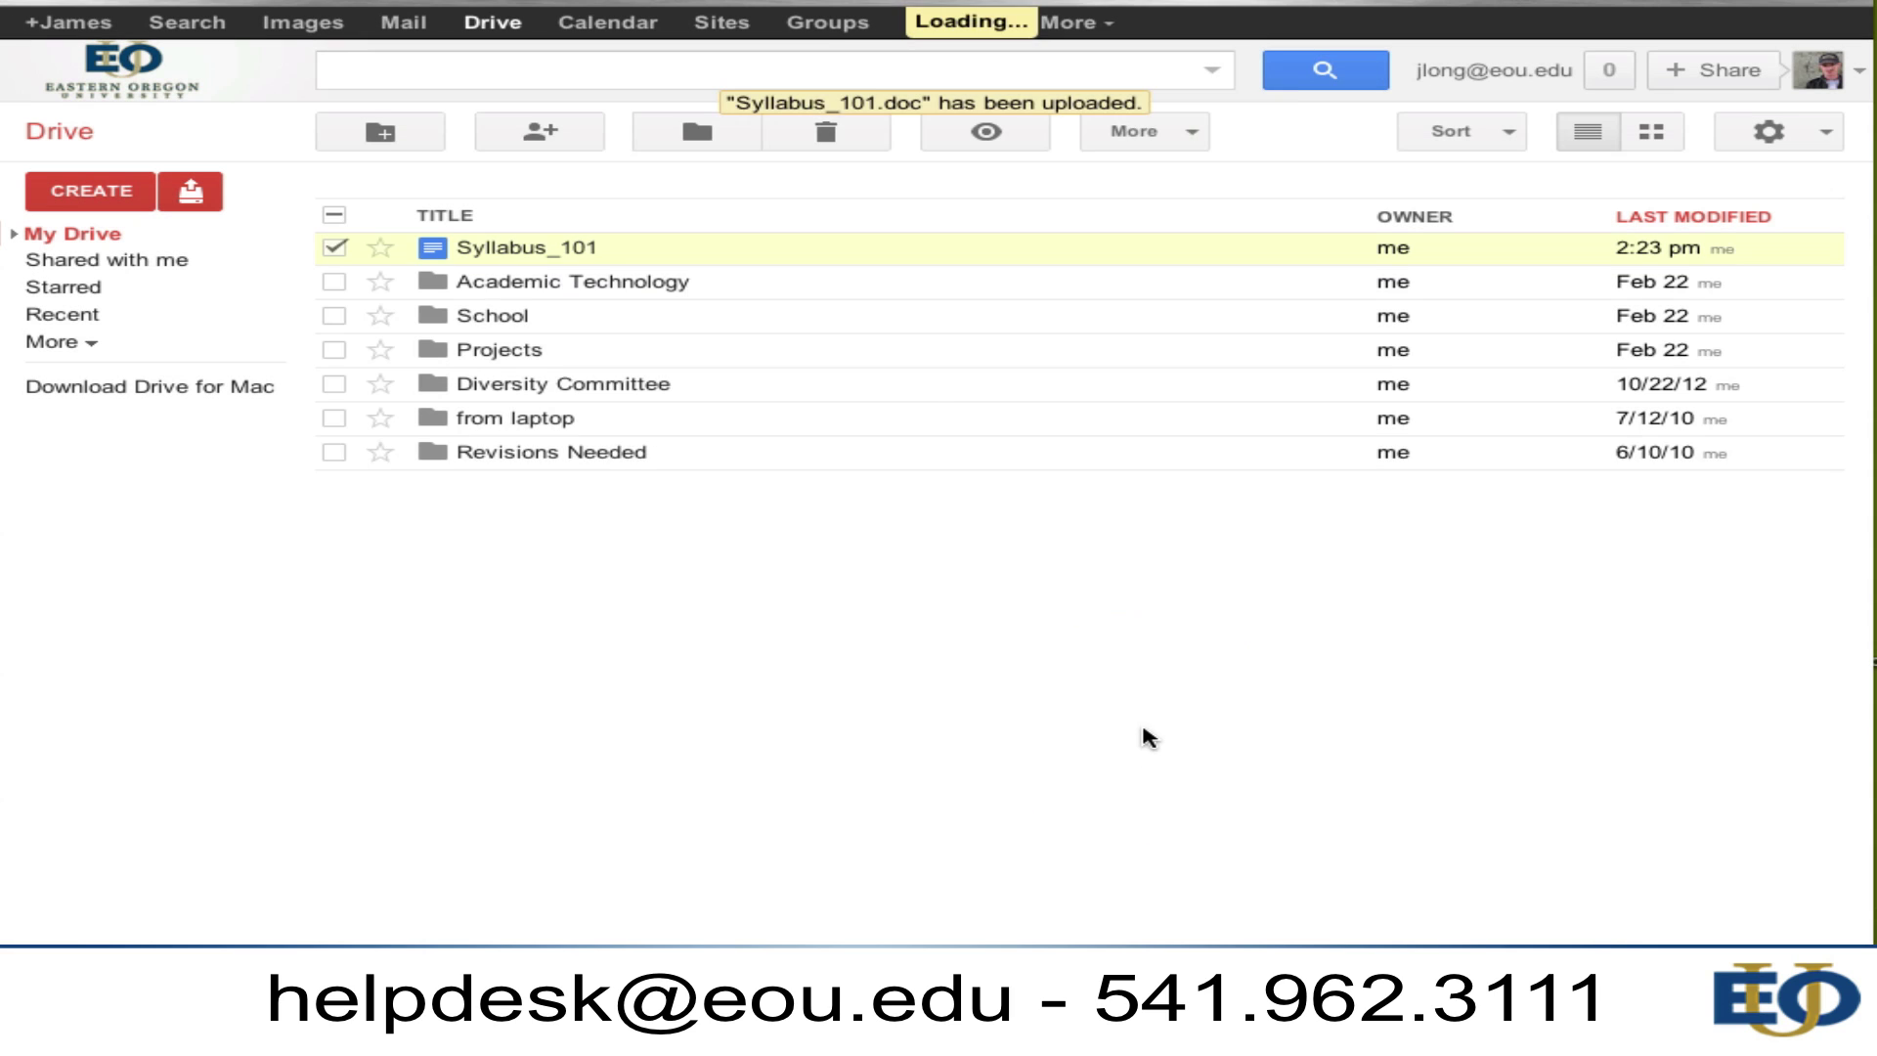
# - Expand My Drive down to Academic Technology > Syllabi and open the Syllabus_101 document from there
pyautogui.click(13, 234)
pyautogui.click(42, 261)
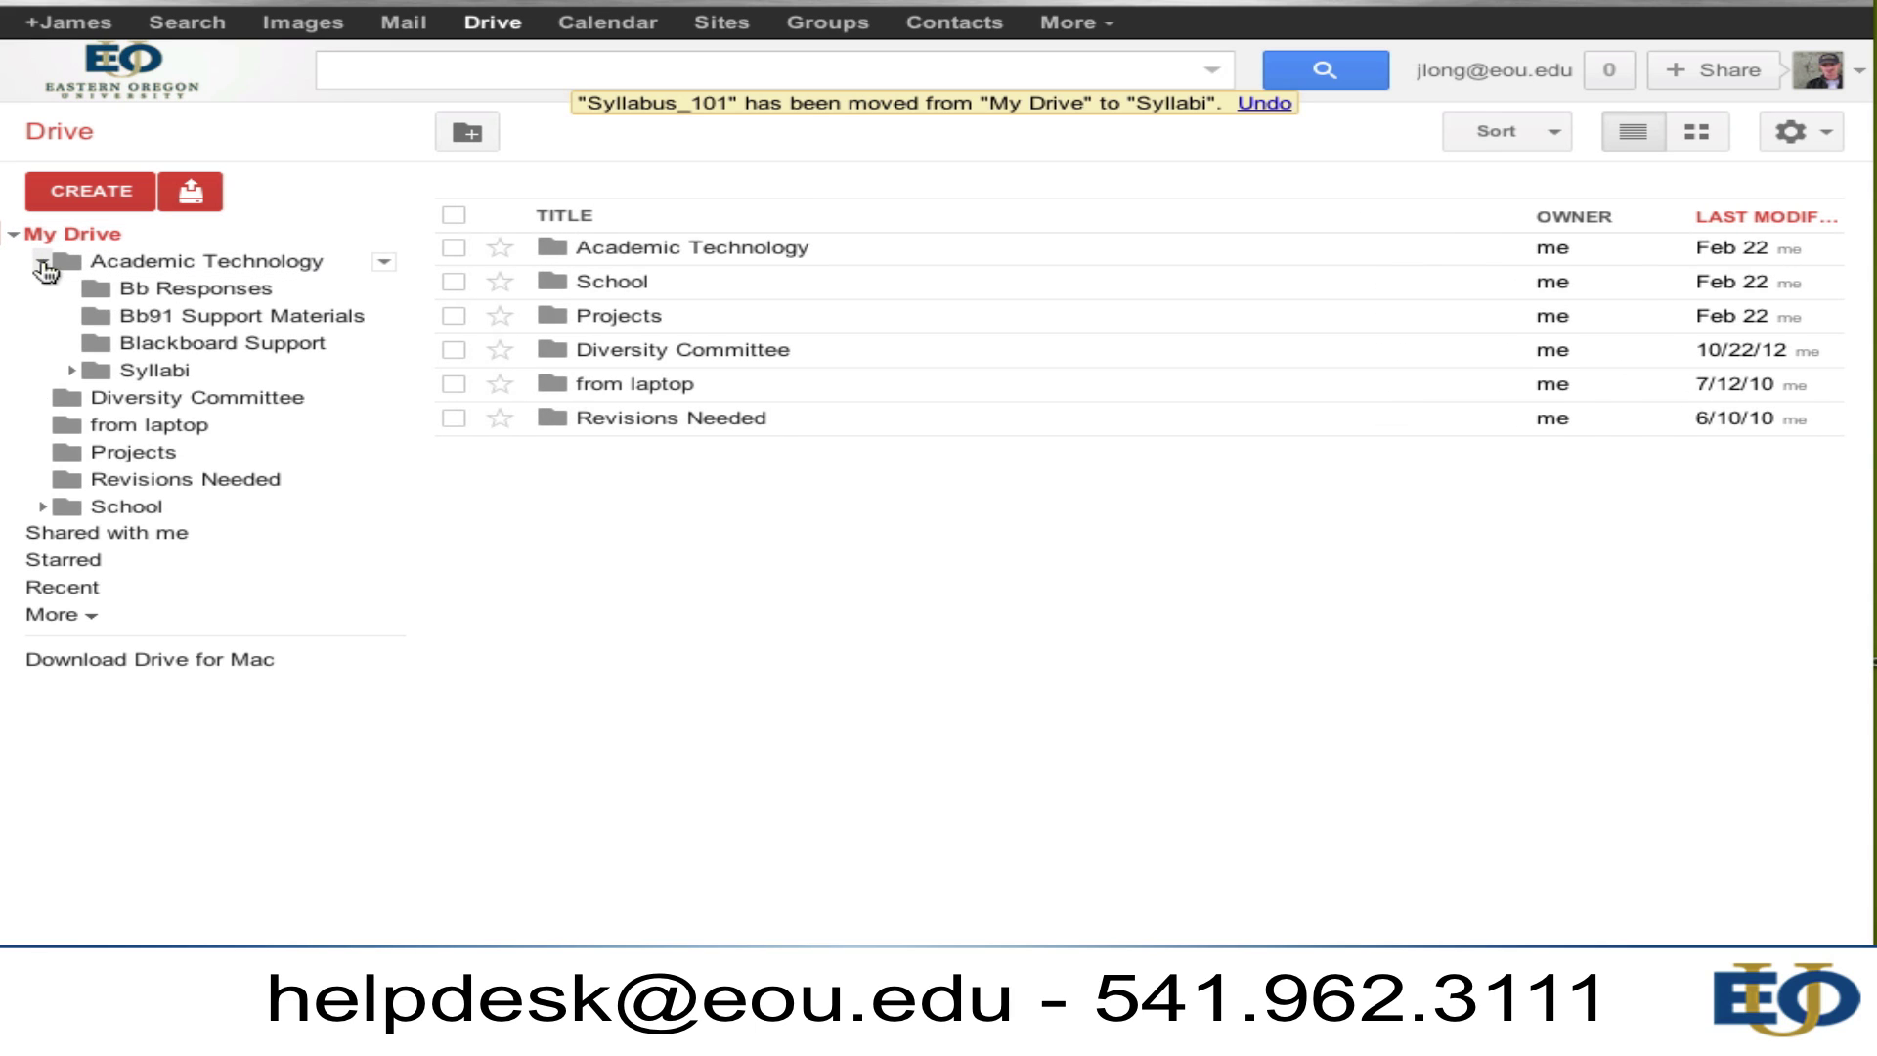
pyautogui.click(72, 370)
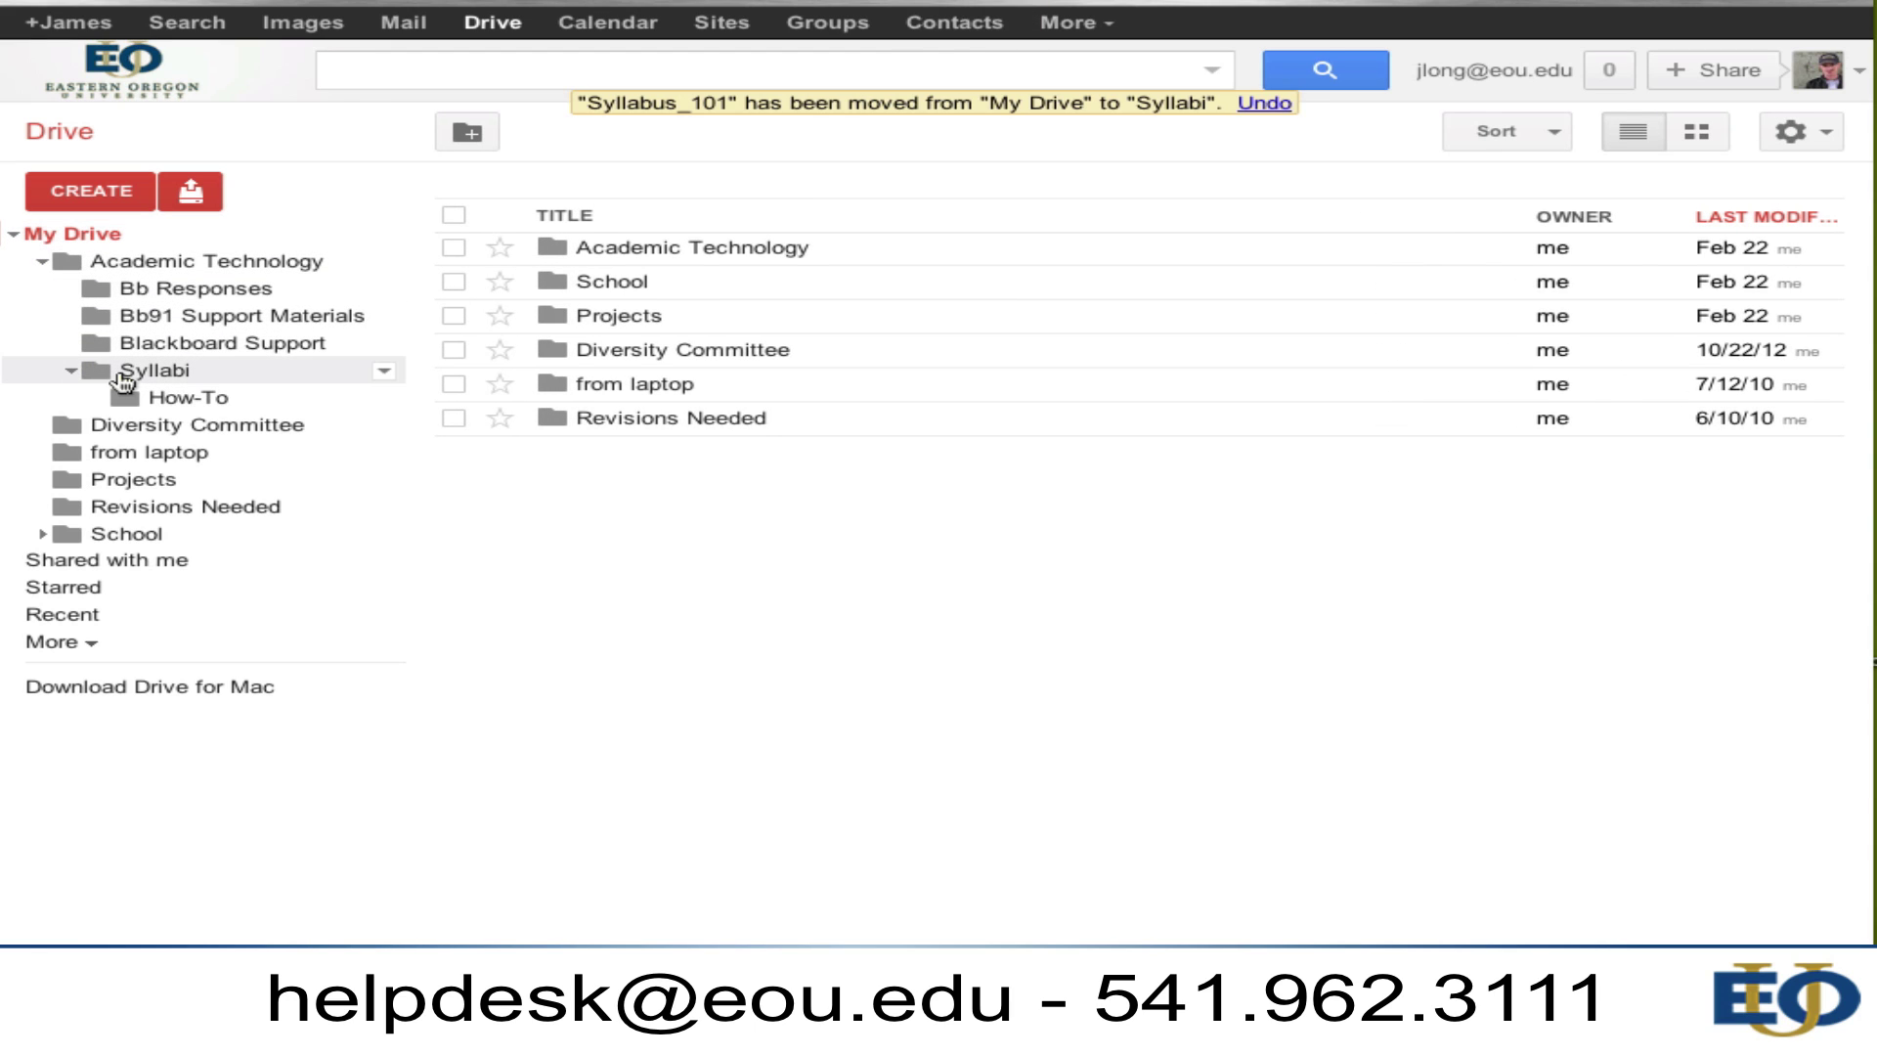
pyautogui.click(122, 377)
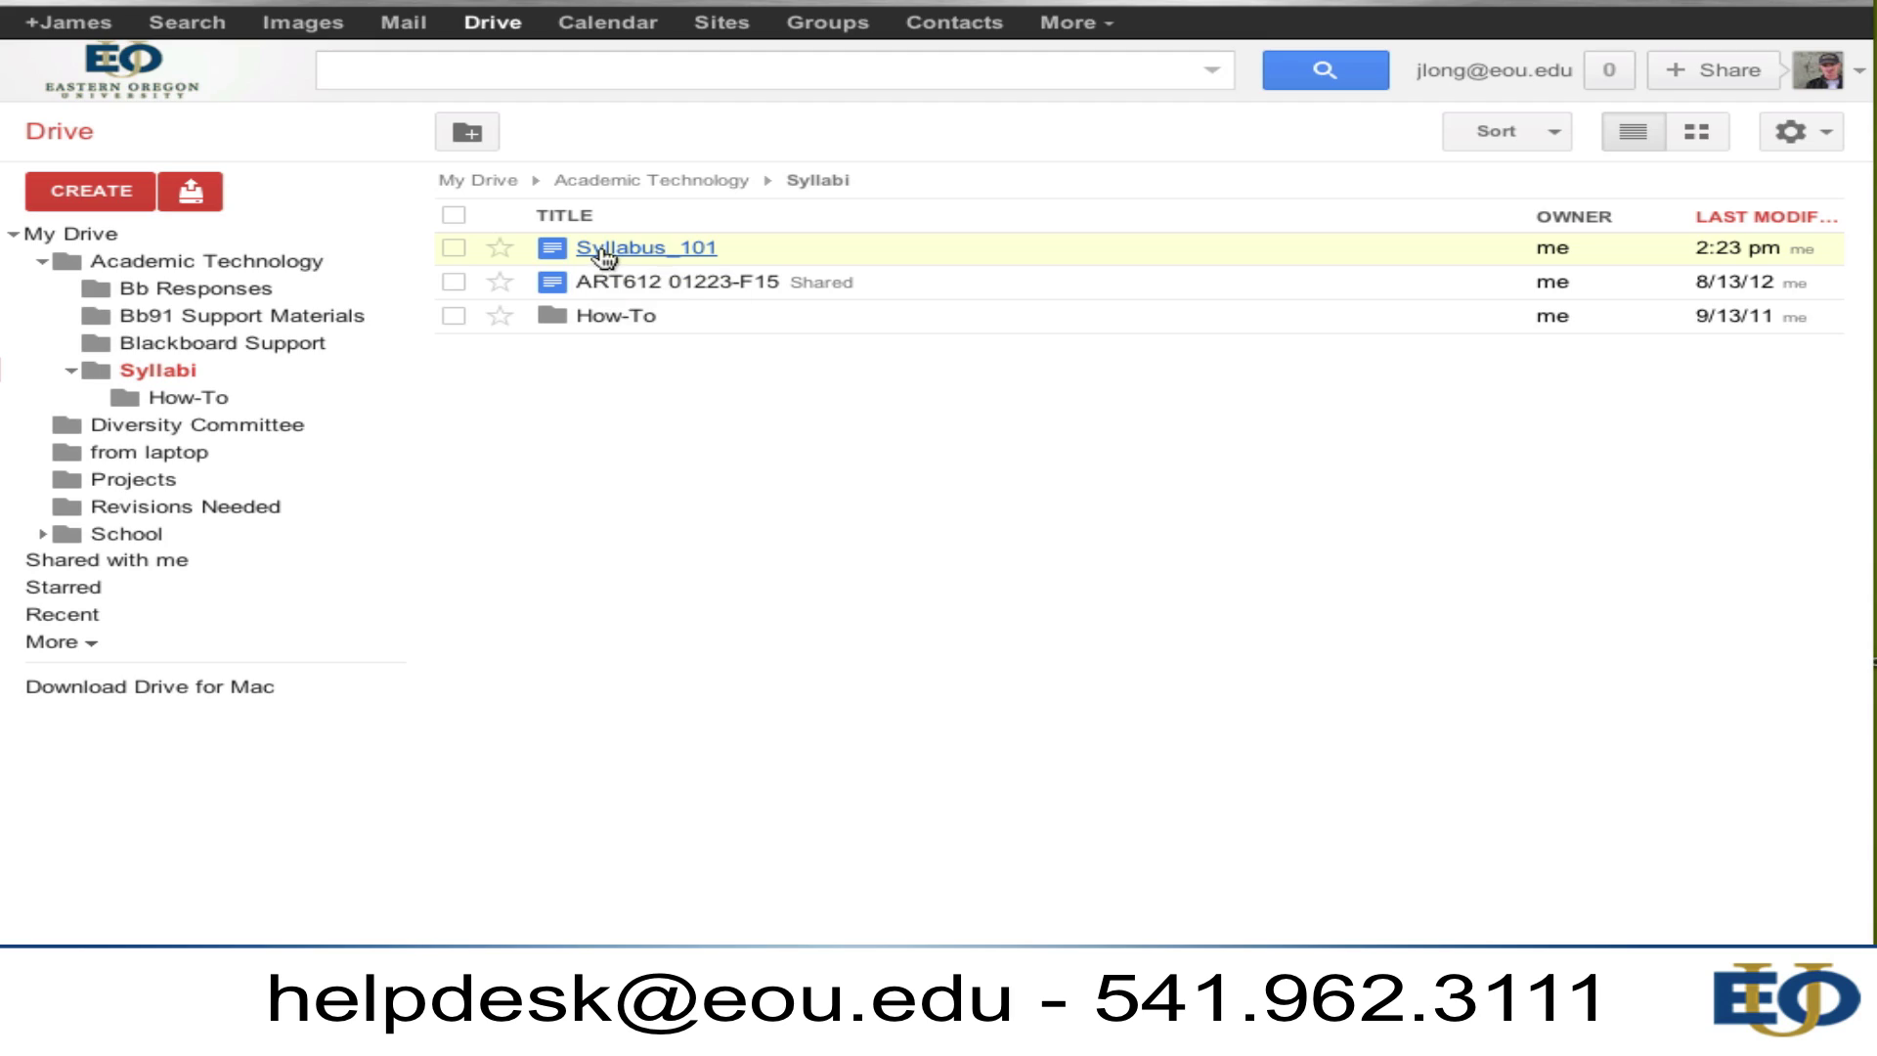
pyautogui.click(603, 251)
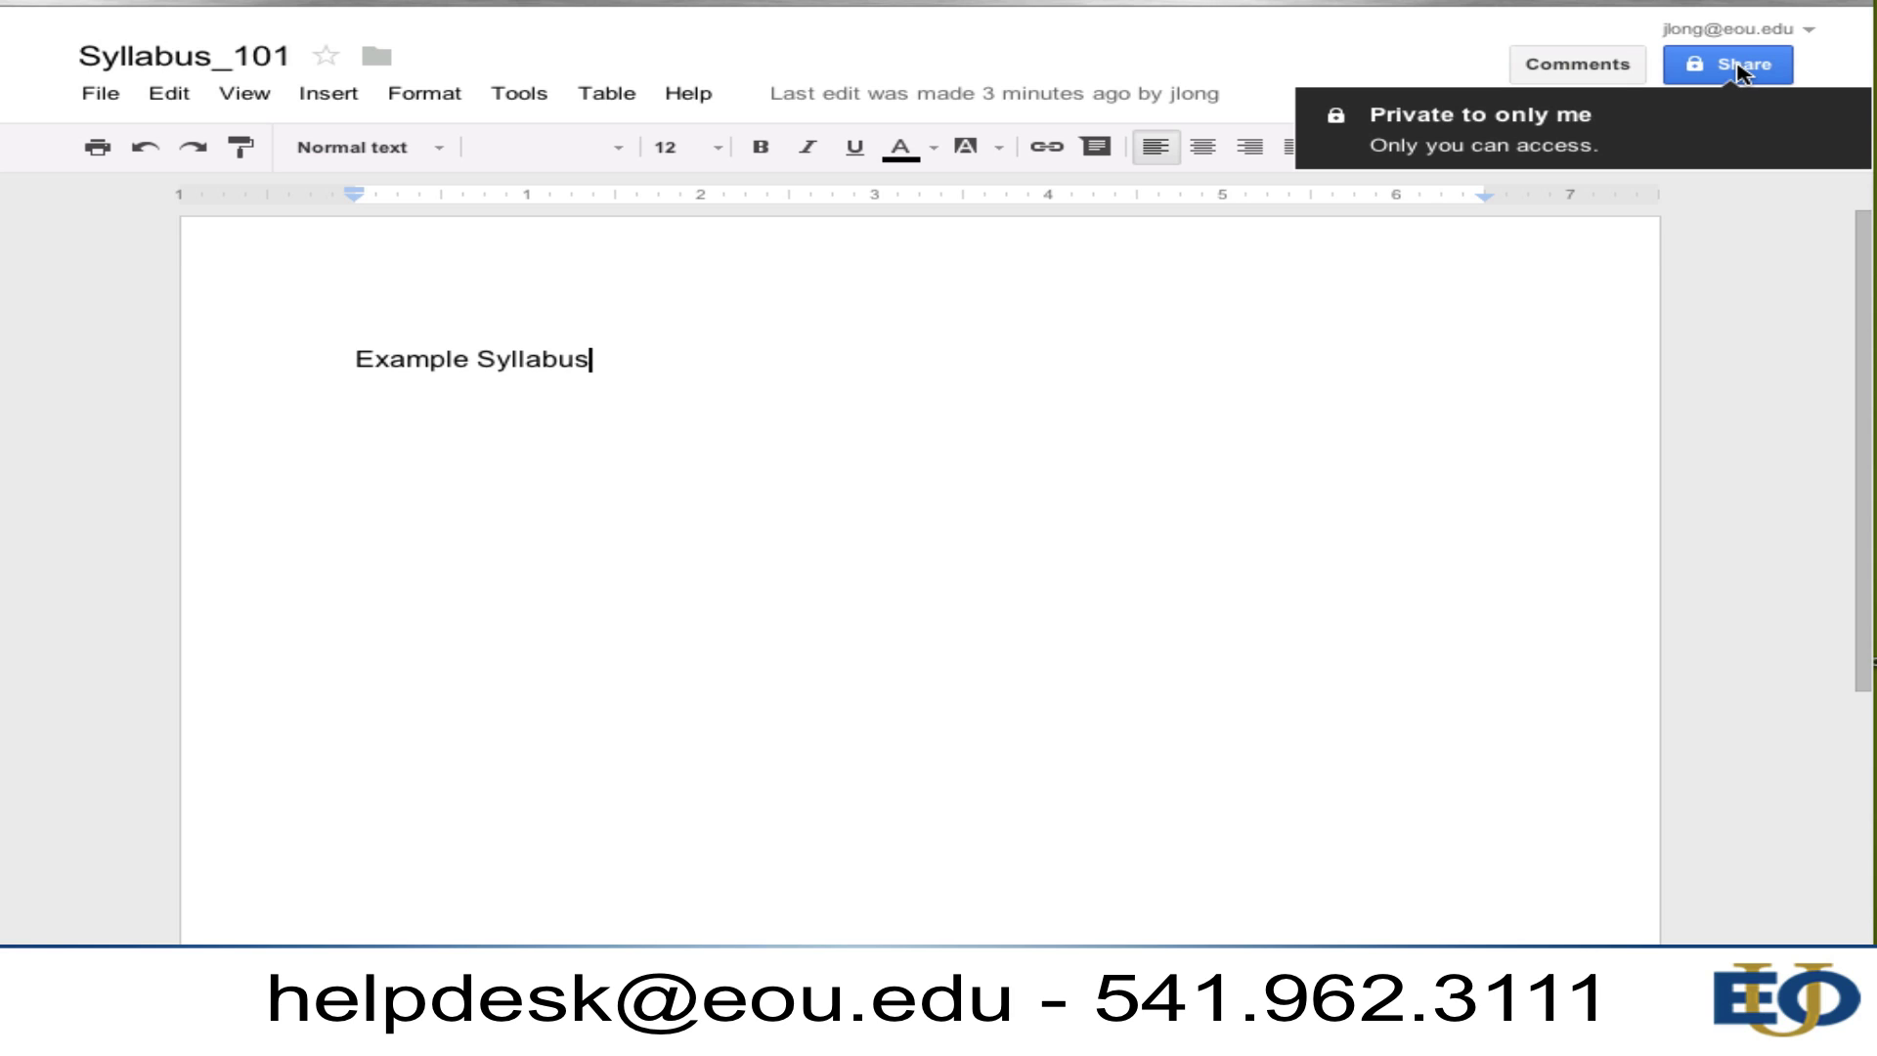
# - Share Syllabus_101 as Public on the web with Can view access and save the visibility setting
pyautogui.click(1738, 65)
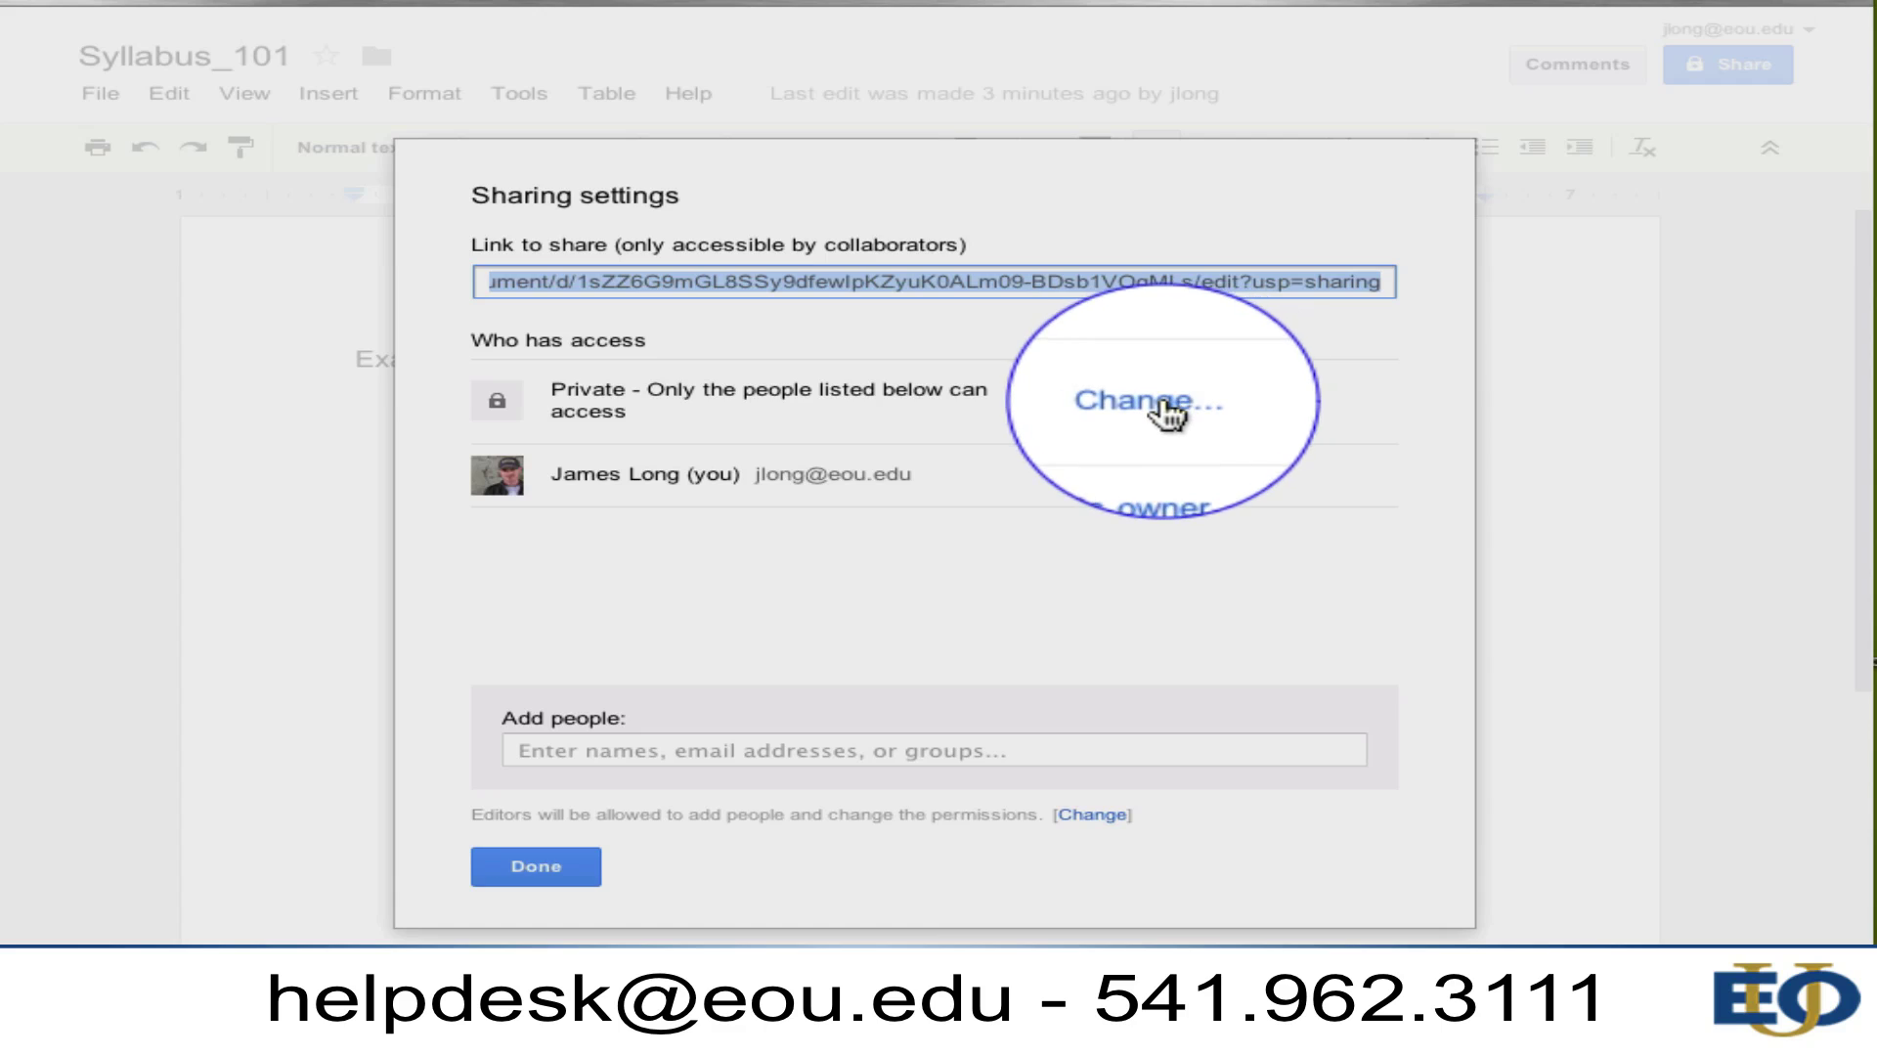
pyautogui.click(1173, 403)
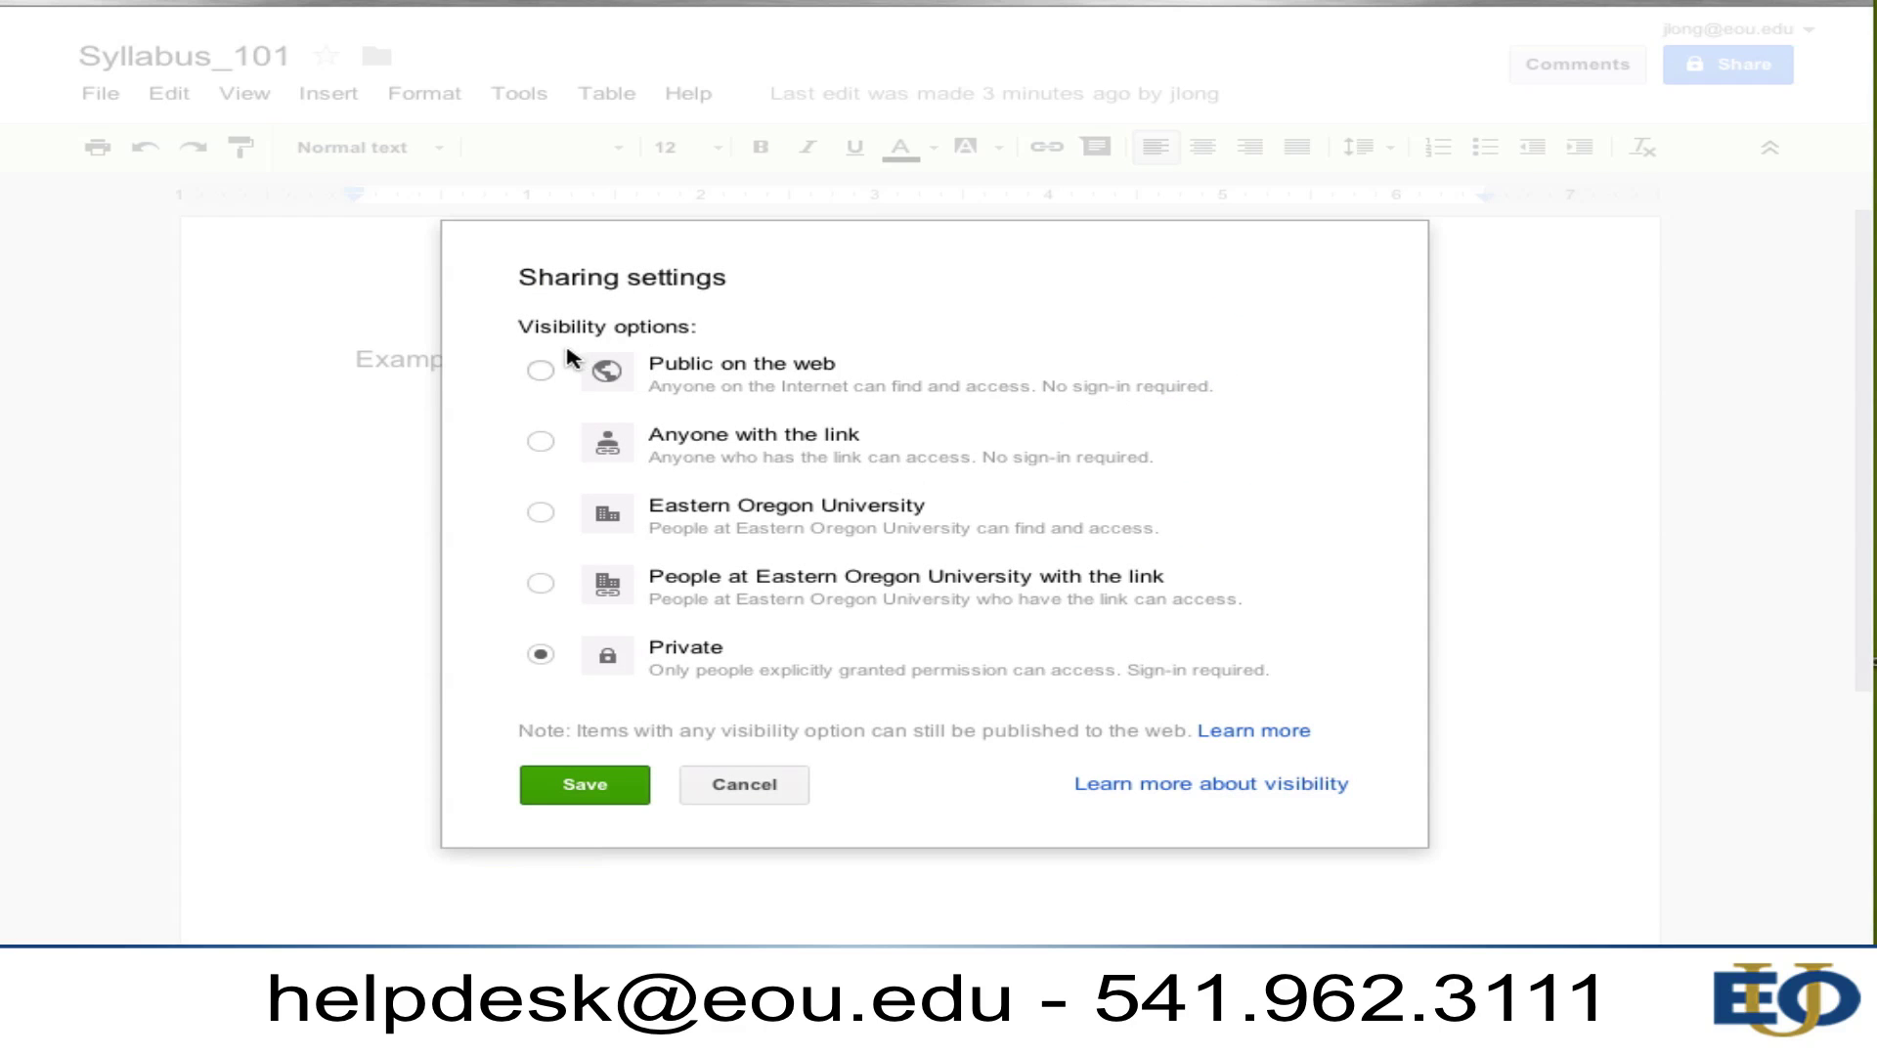
pyautogui.click(541, 371)
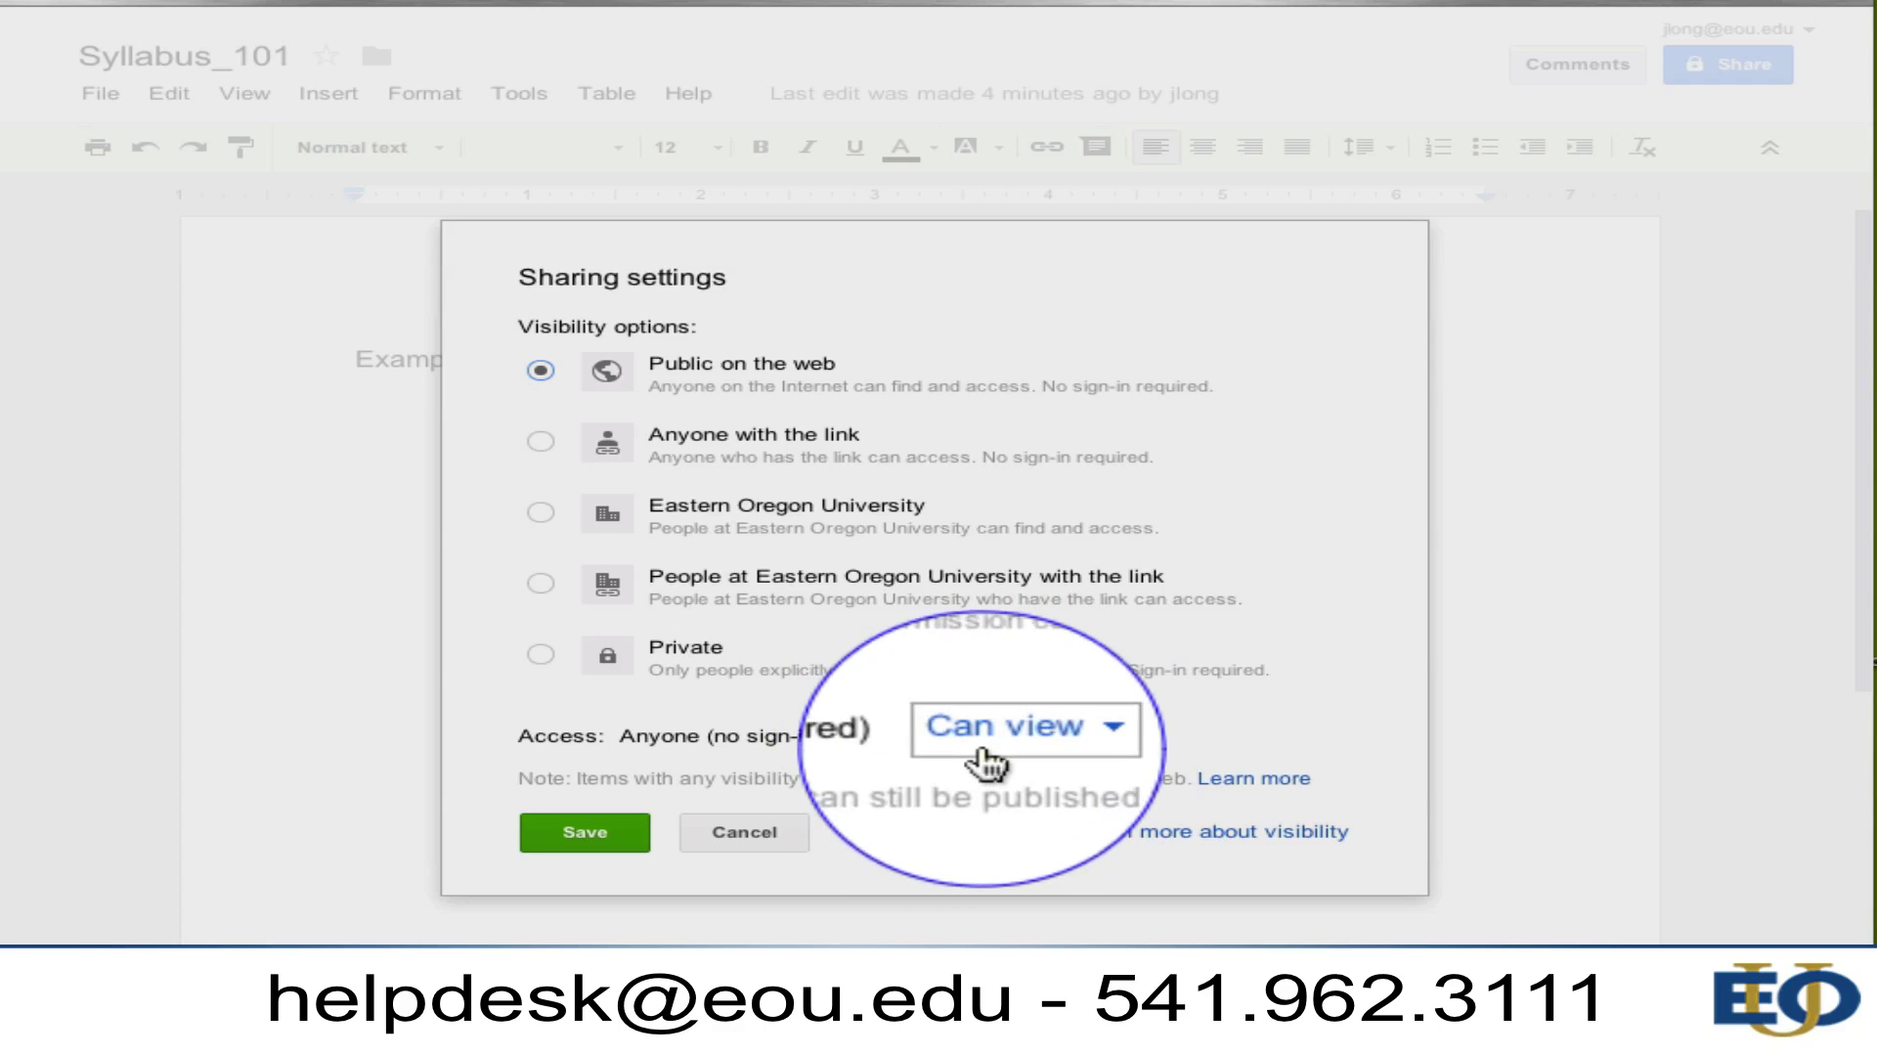
pyautogui.click(1041, 751)
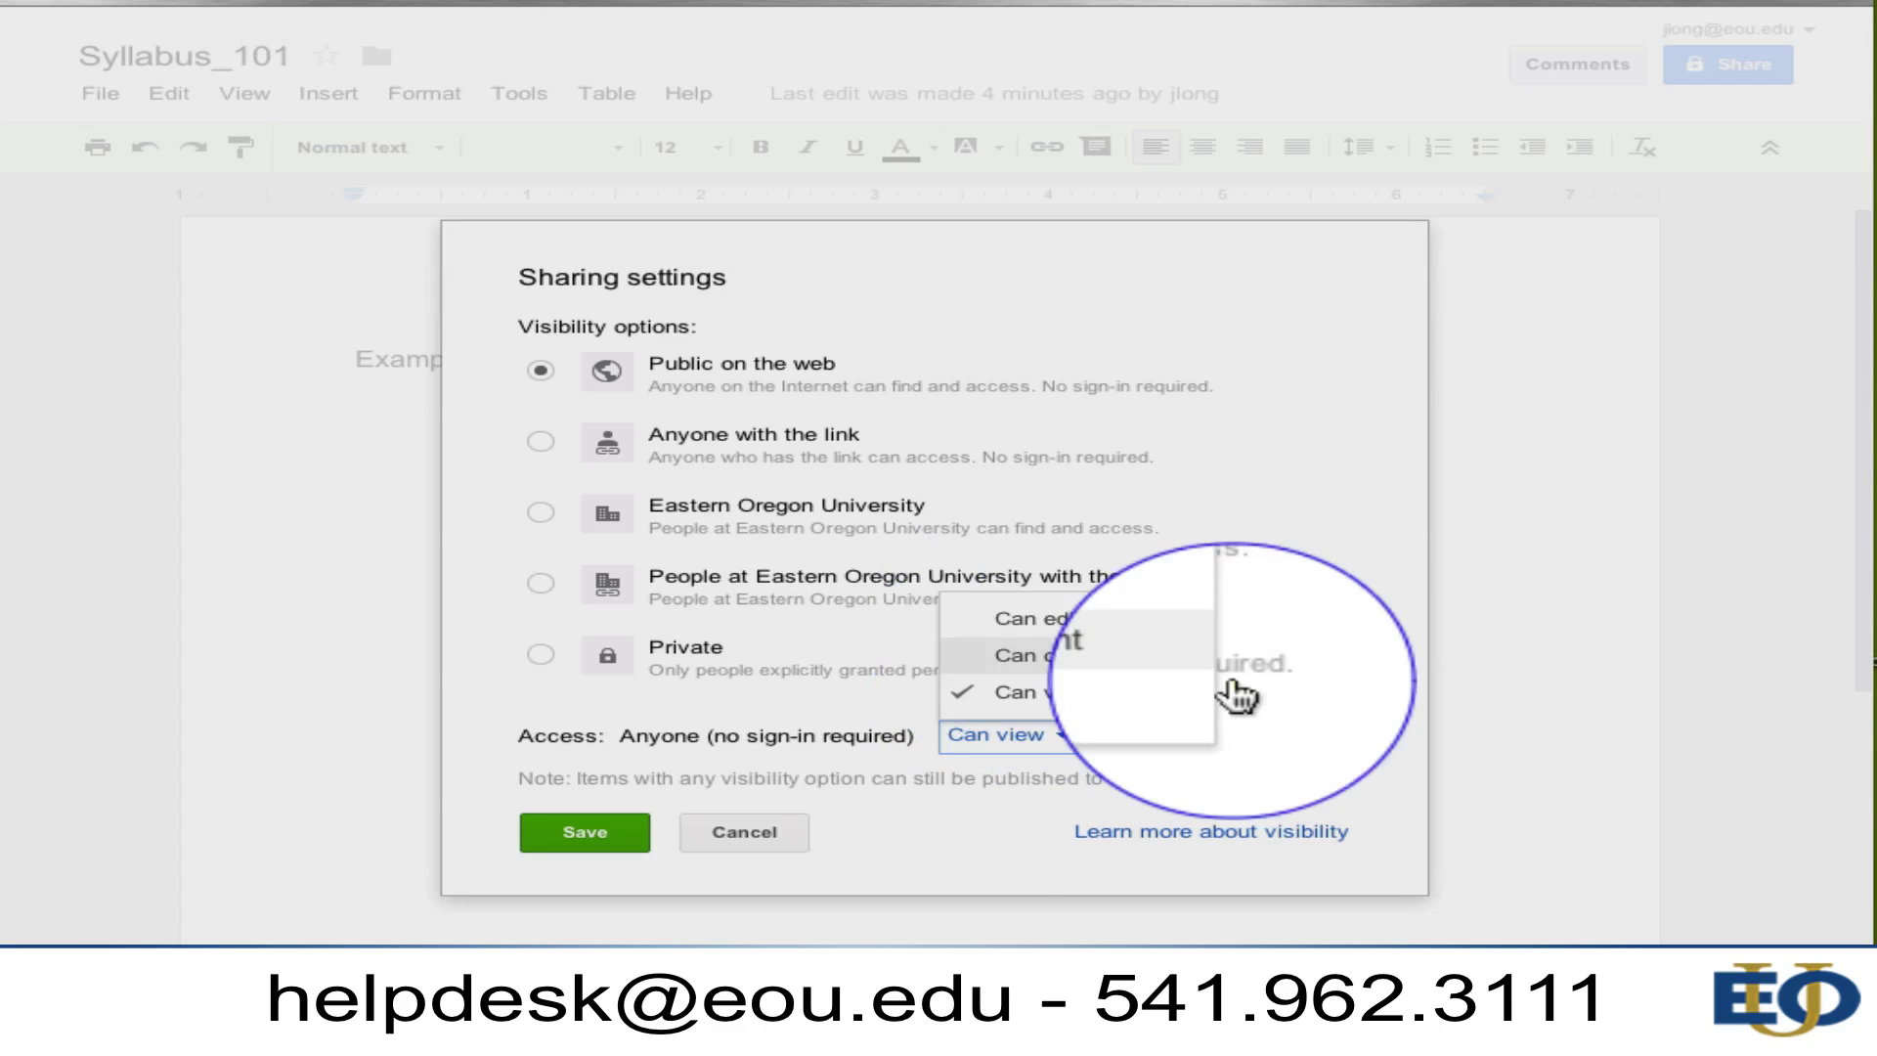
pyautogui.click(1310, 743)
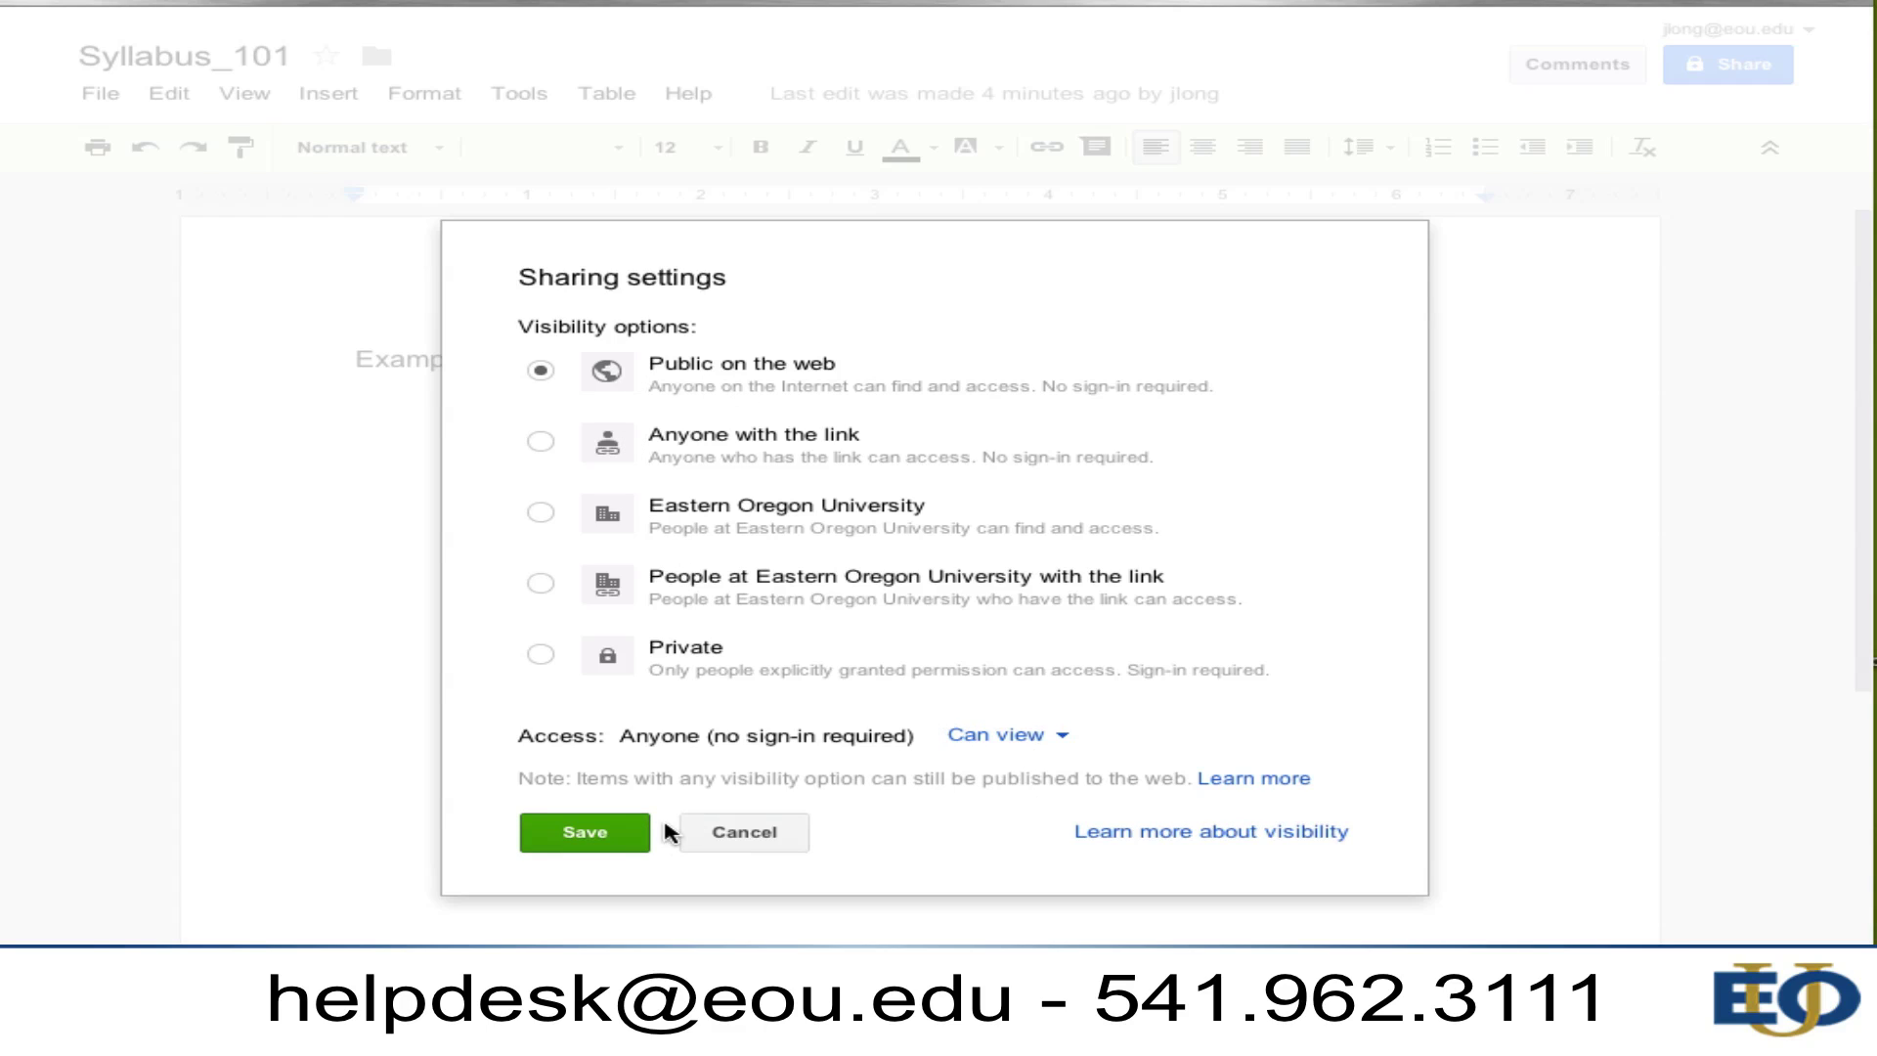
pyautogui.click(592, 834)
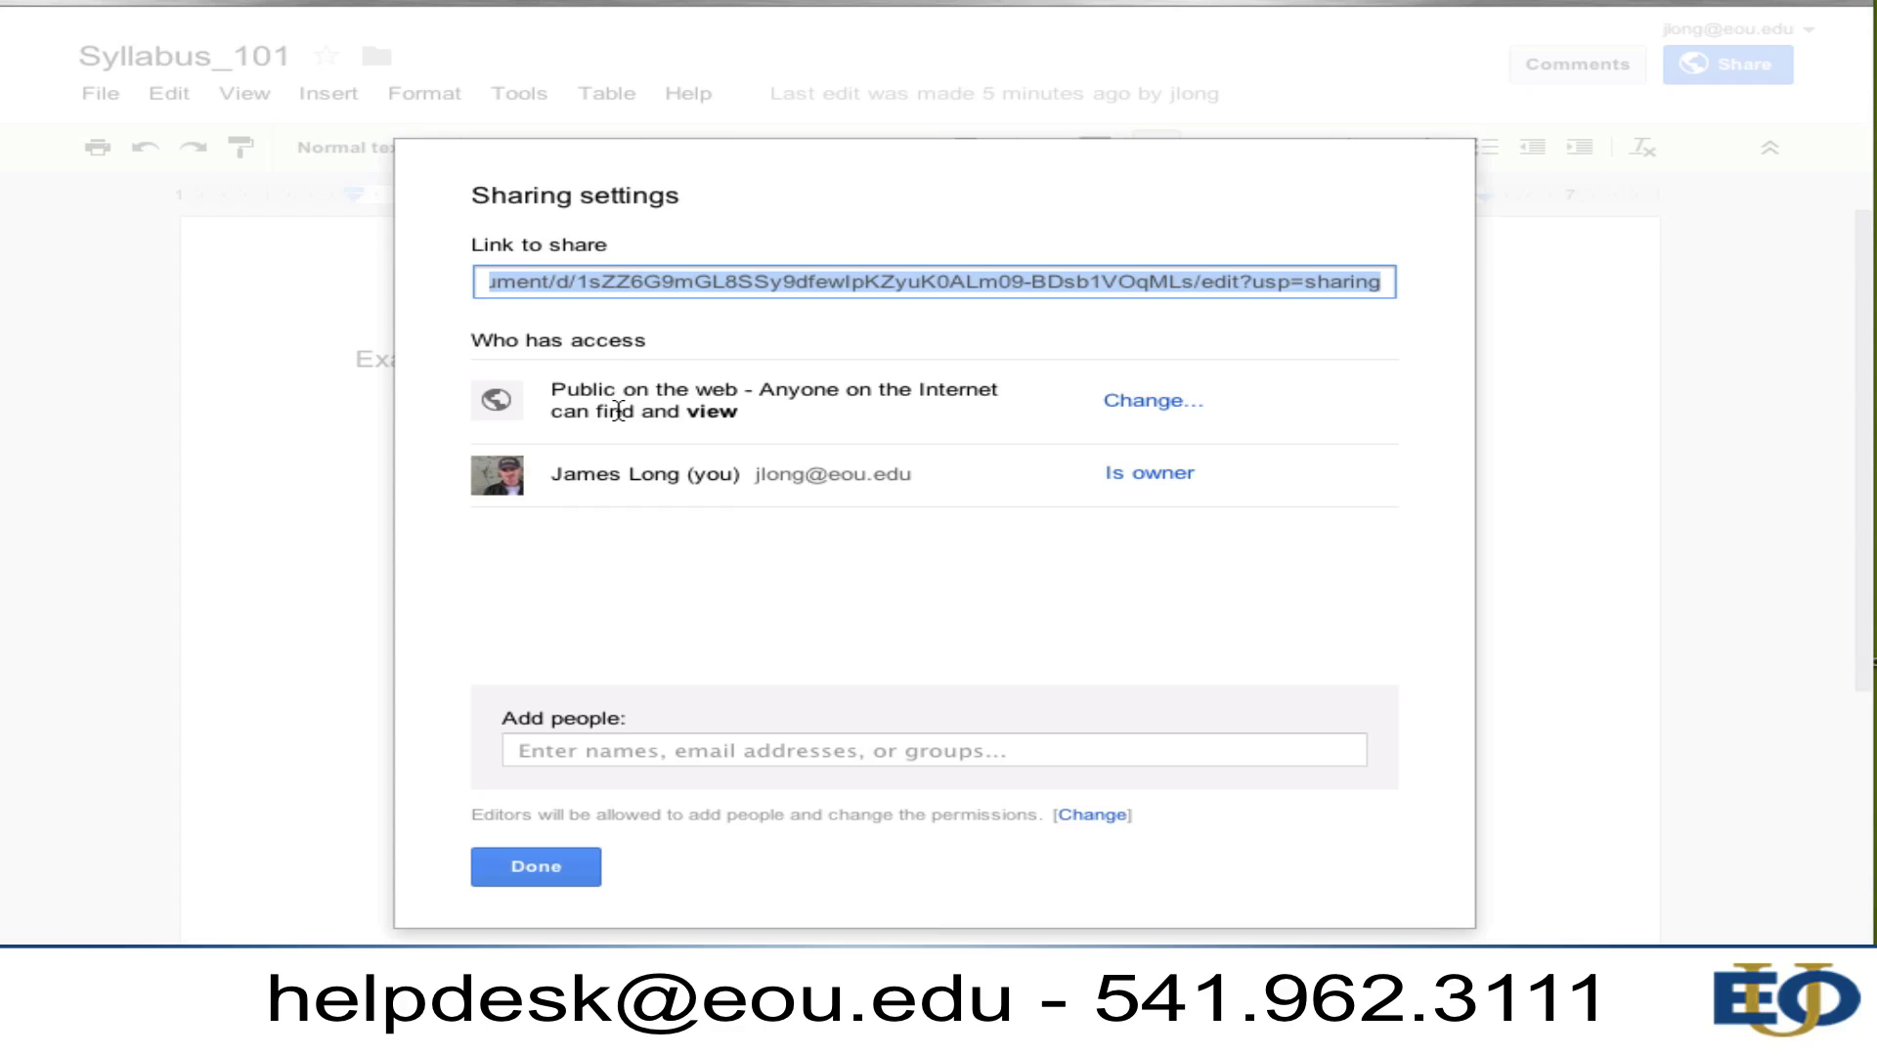
# - Copy the document's sharing link and close the sharing settings
pyautogui.rightClick(620, 285)
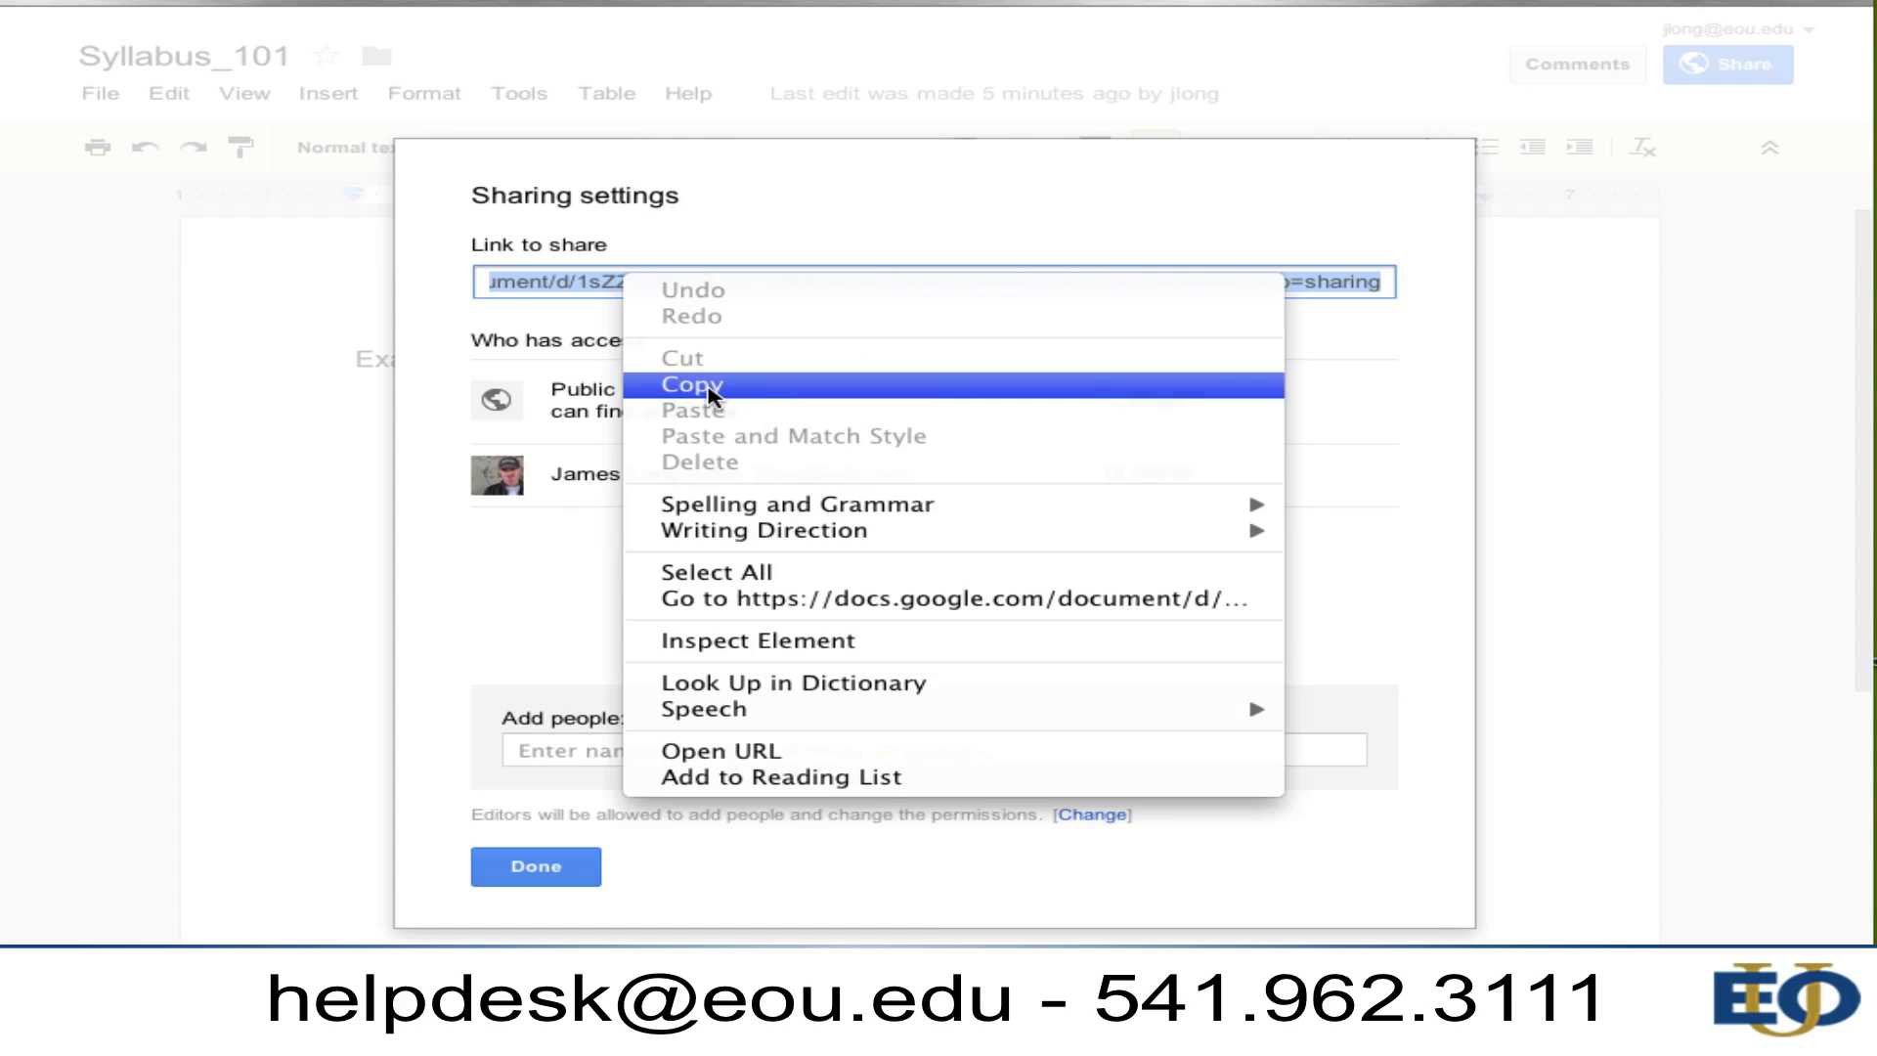
pyautogui.click(704, 388)
pyautogui.click(760, 397)
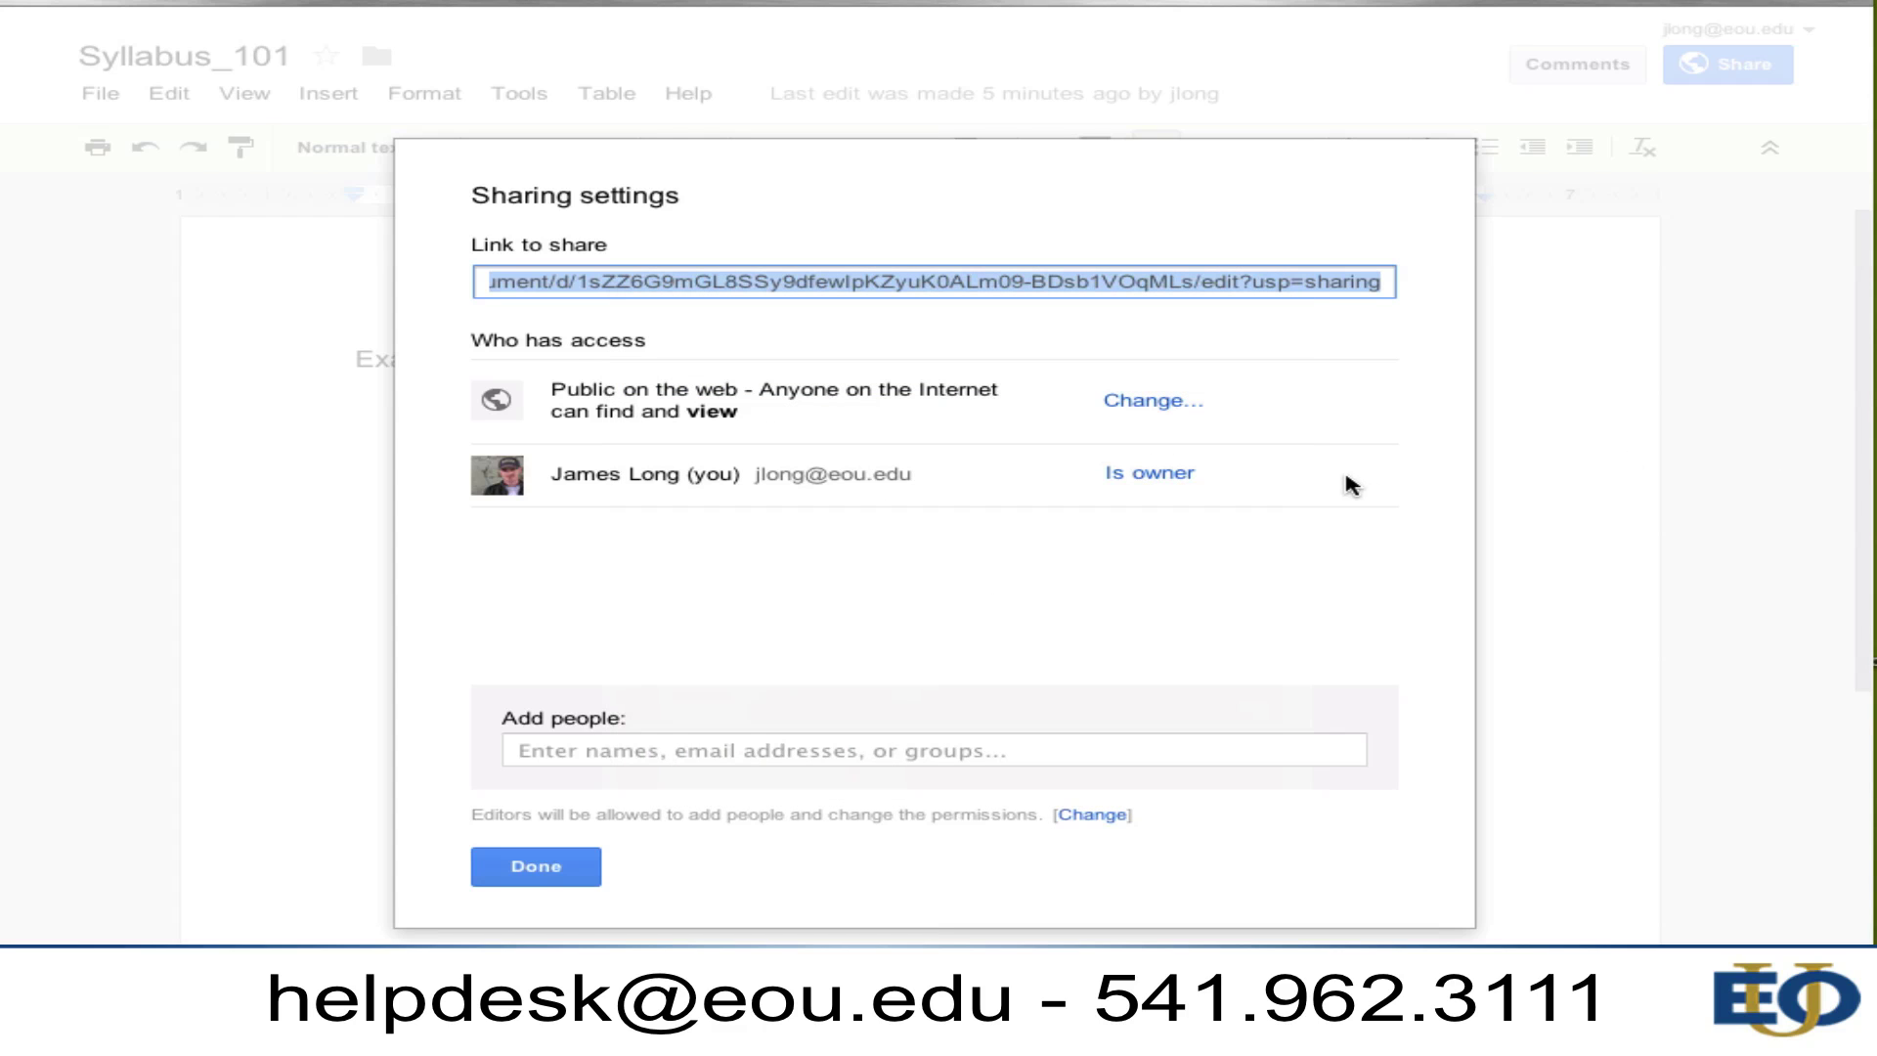
pyautogui.click(543, 867)
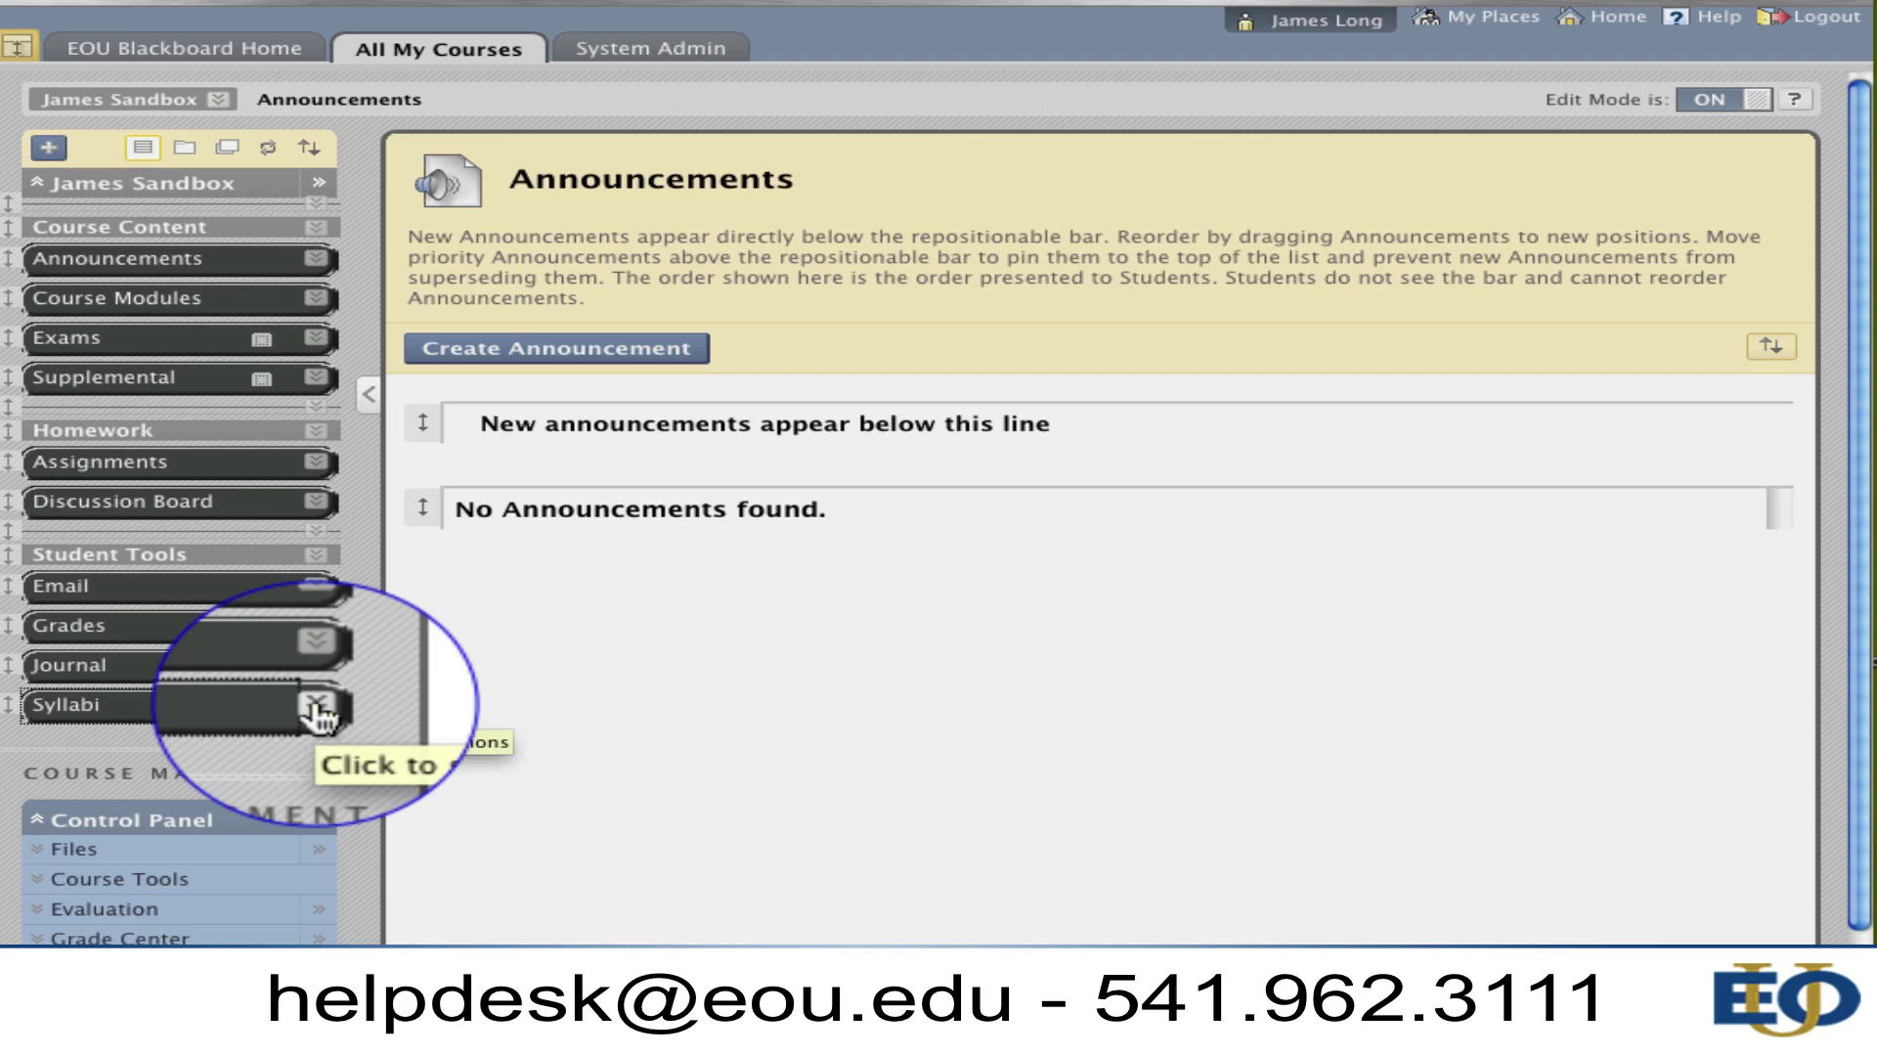
# - Switch to the Blackboard sandbox course and delete the Syllabi link under Student Tools from the course menu
pyautogui.click(314, 706)
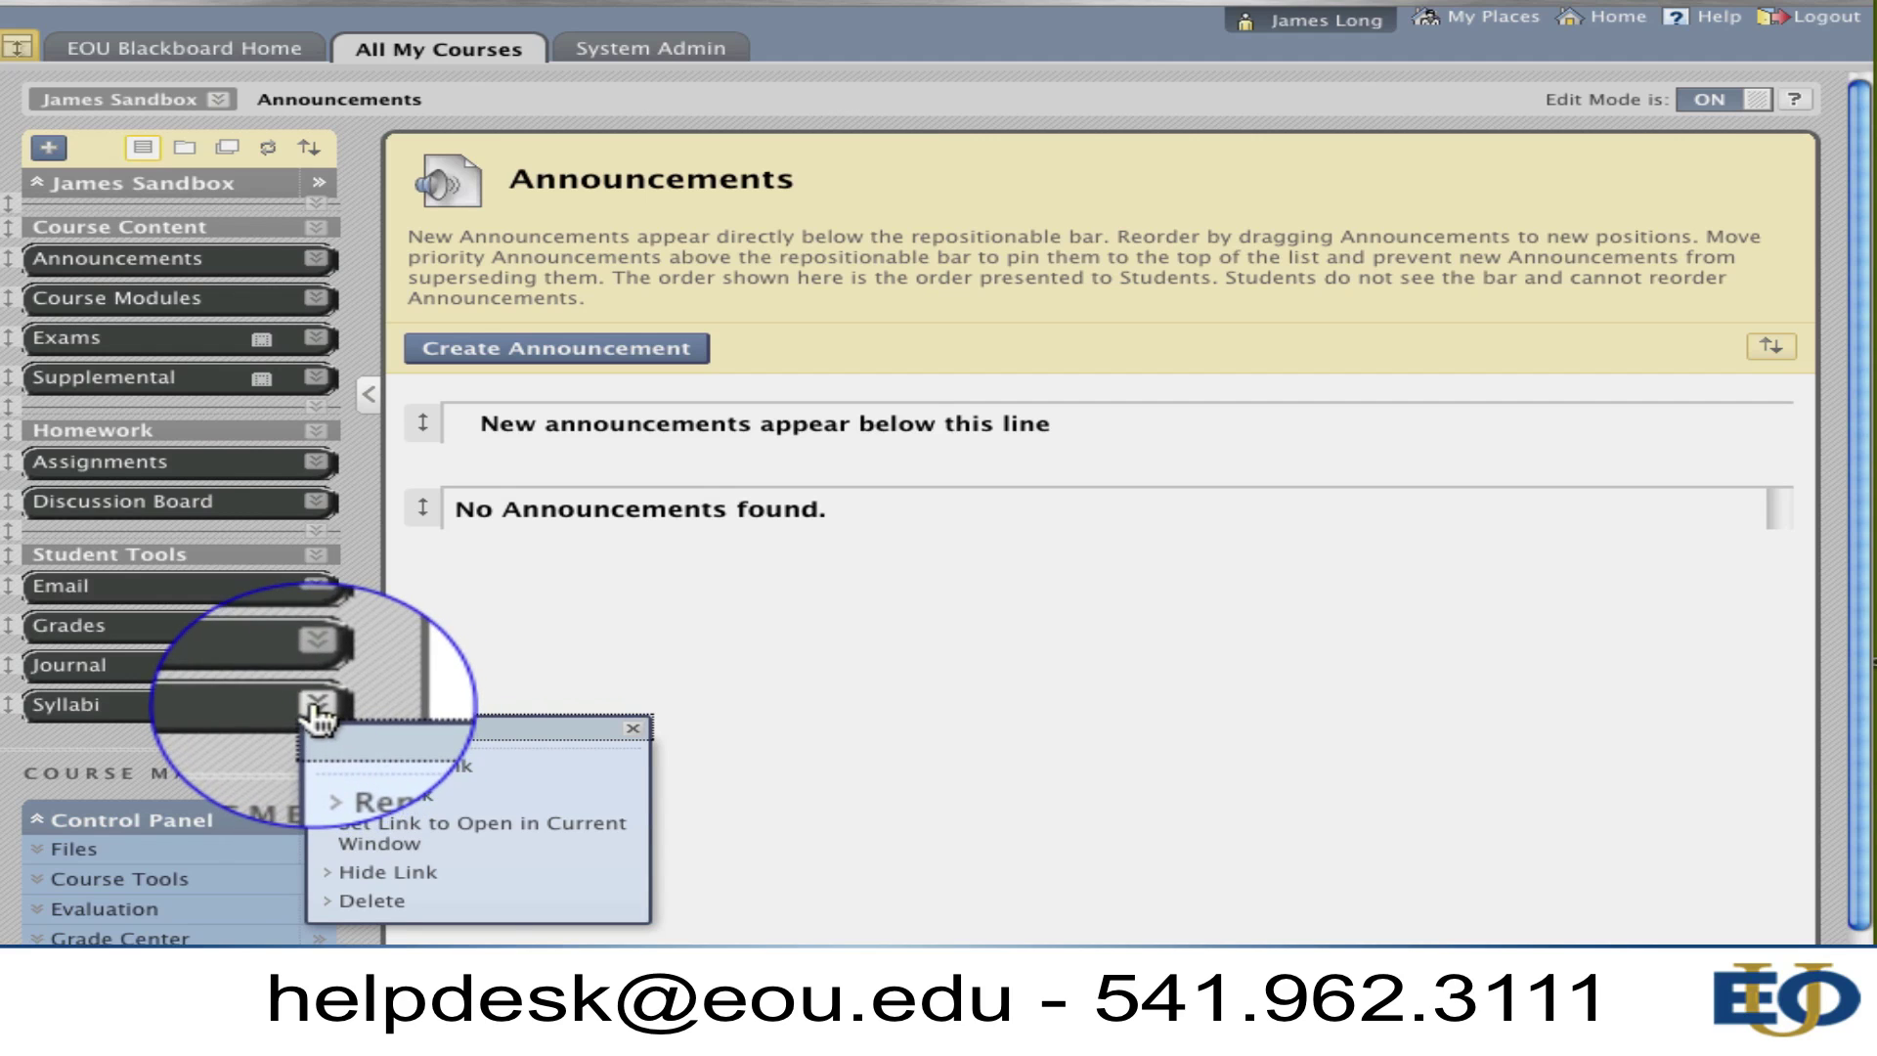
pyautogui.click(372, 899)
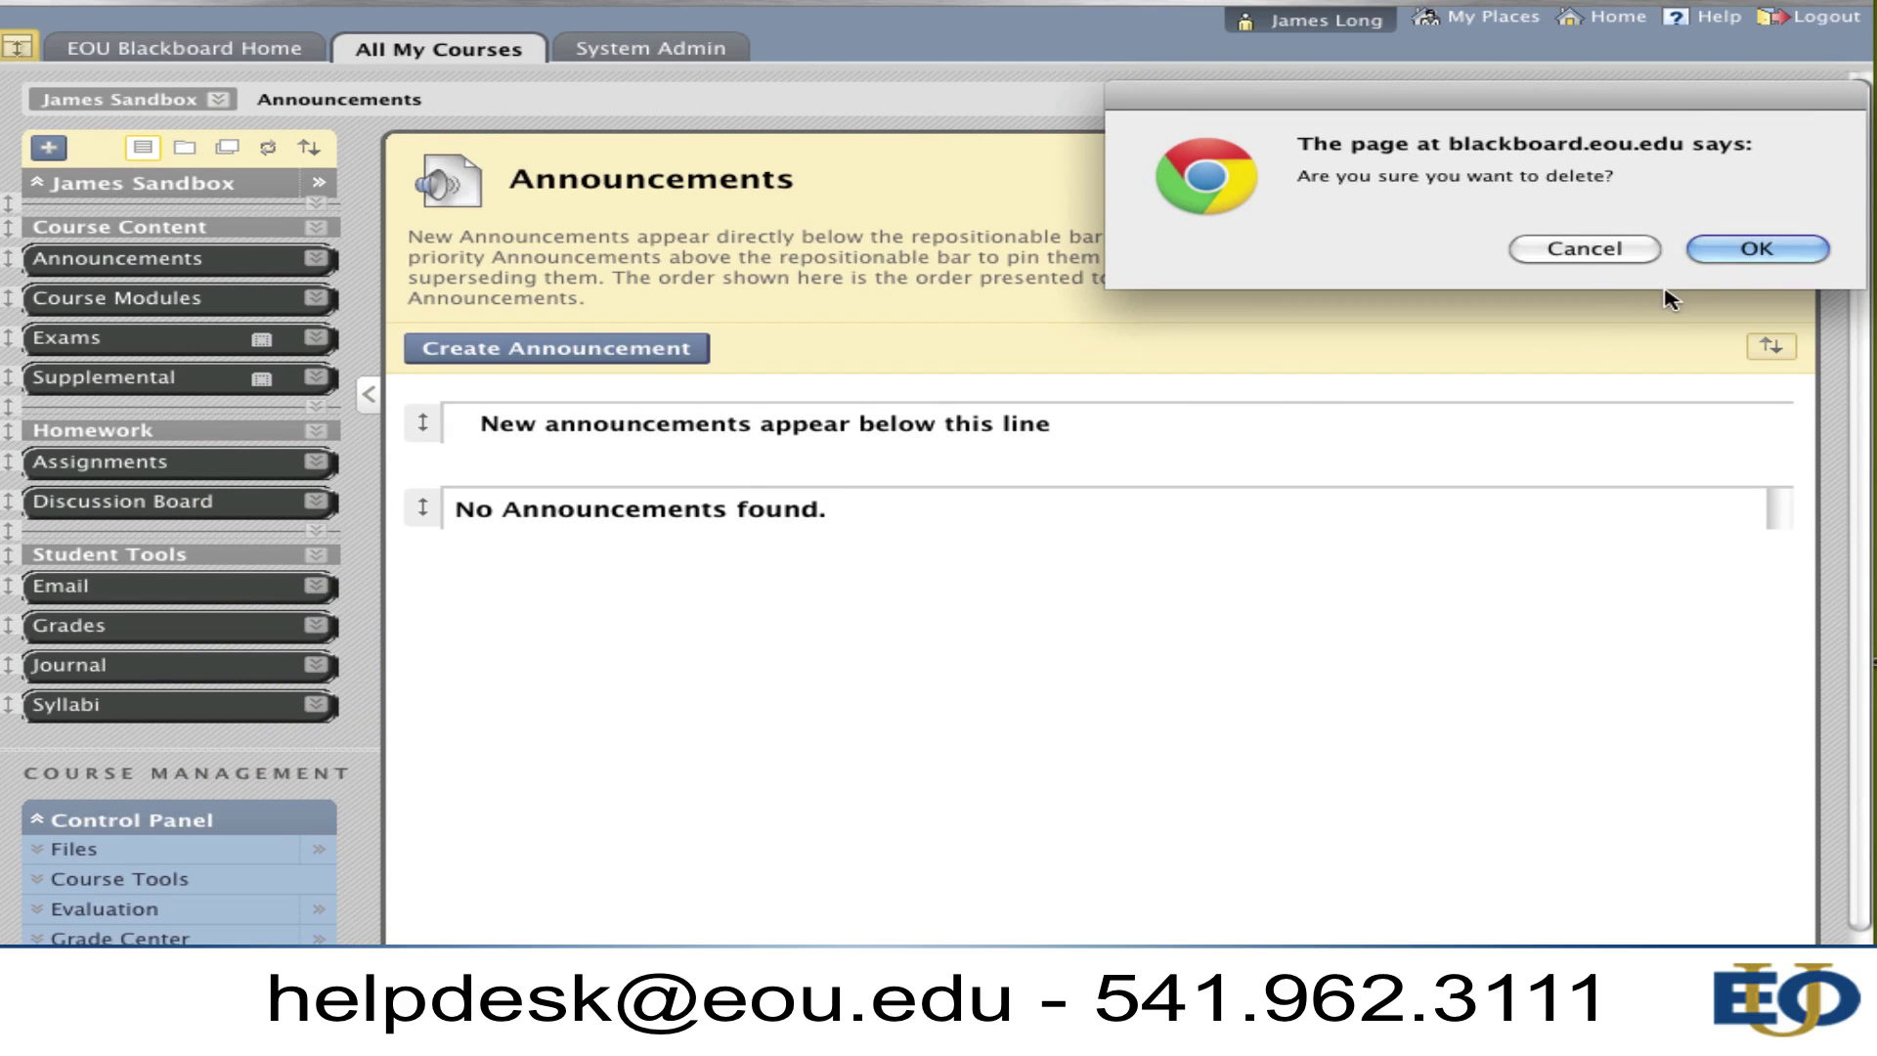
pyautogui.click(1755, 252)
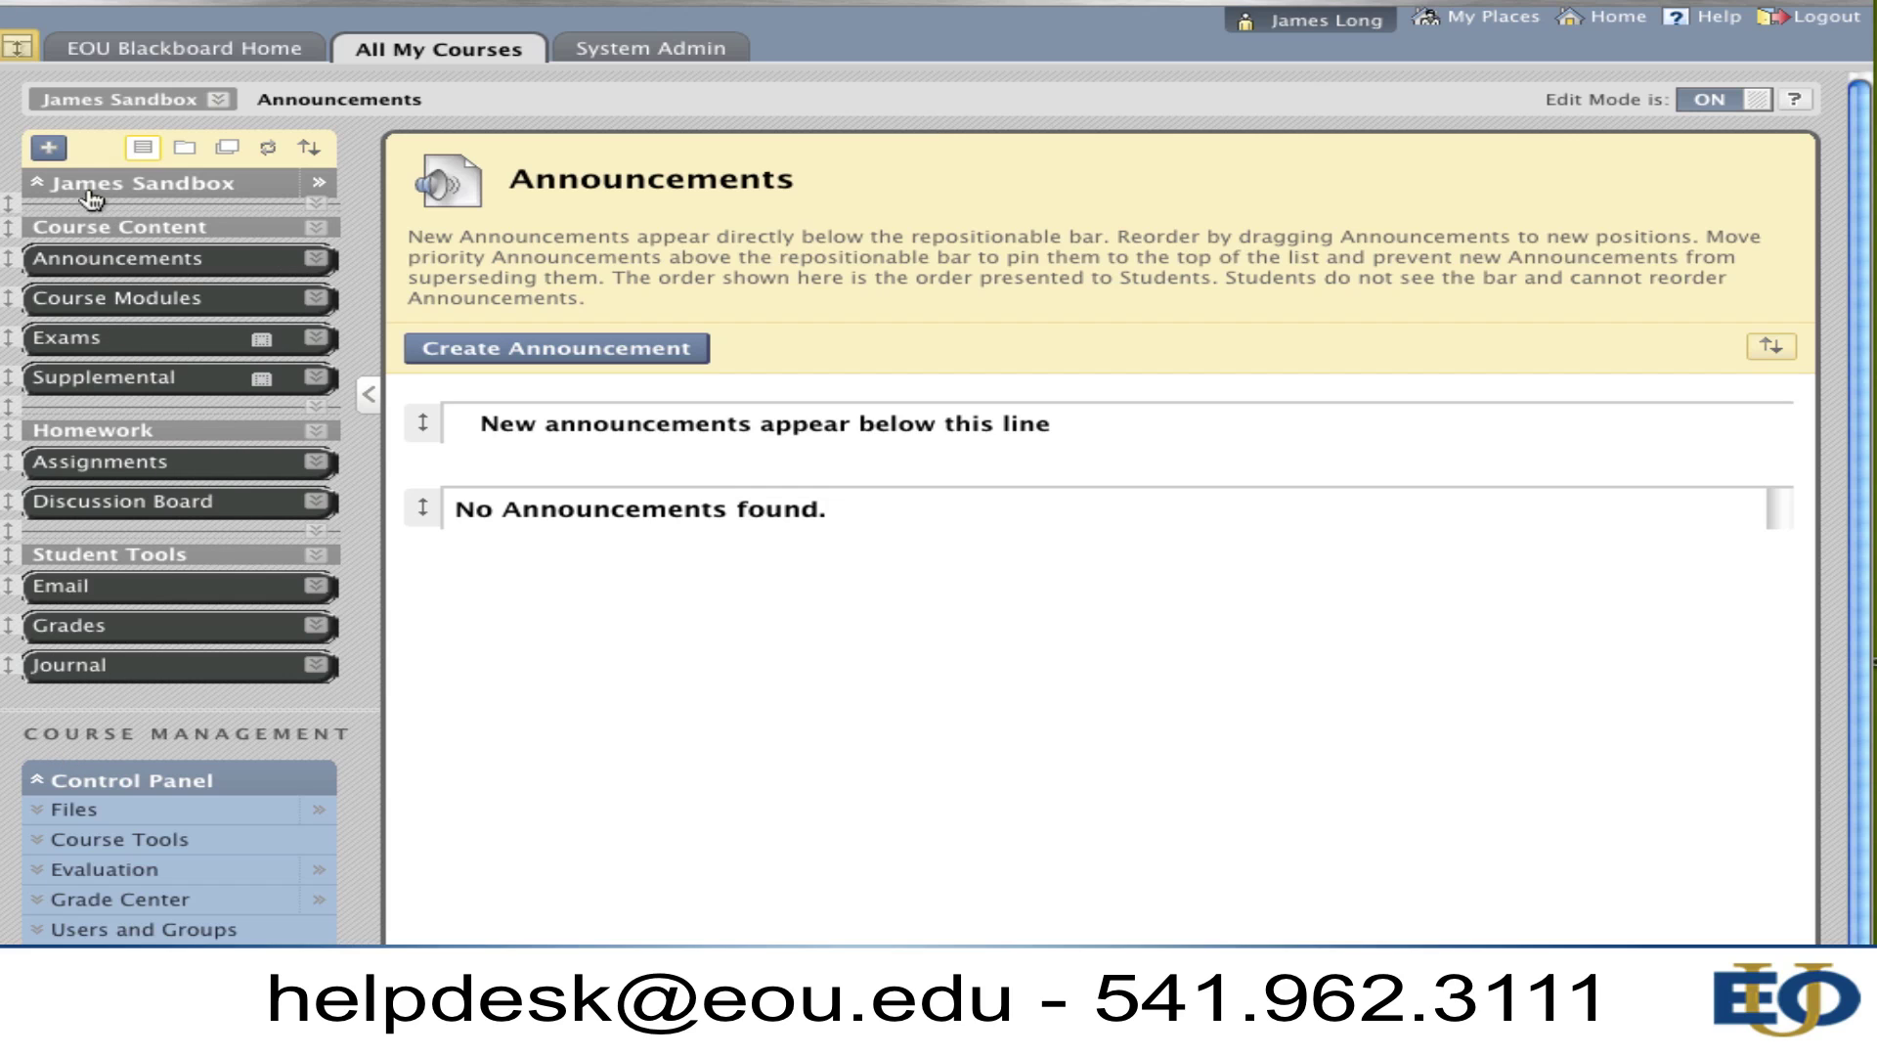
# - Start a new web link in the course menu and name it Syllabus
pyautogui.click(48, 147)
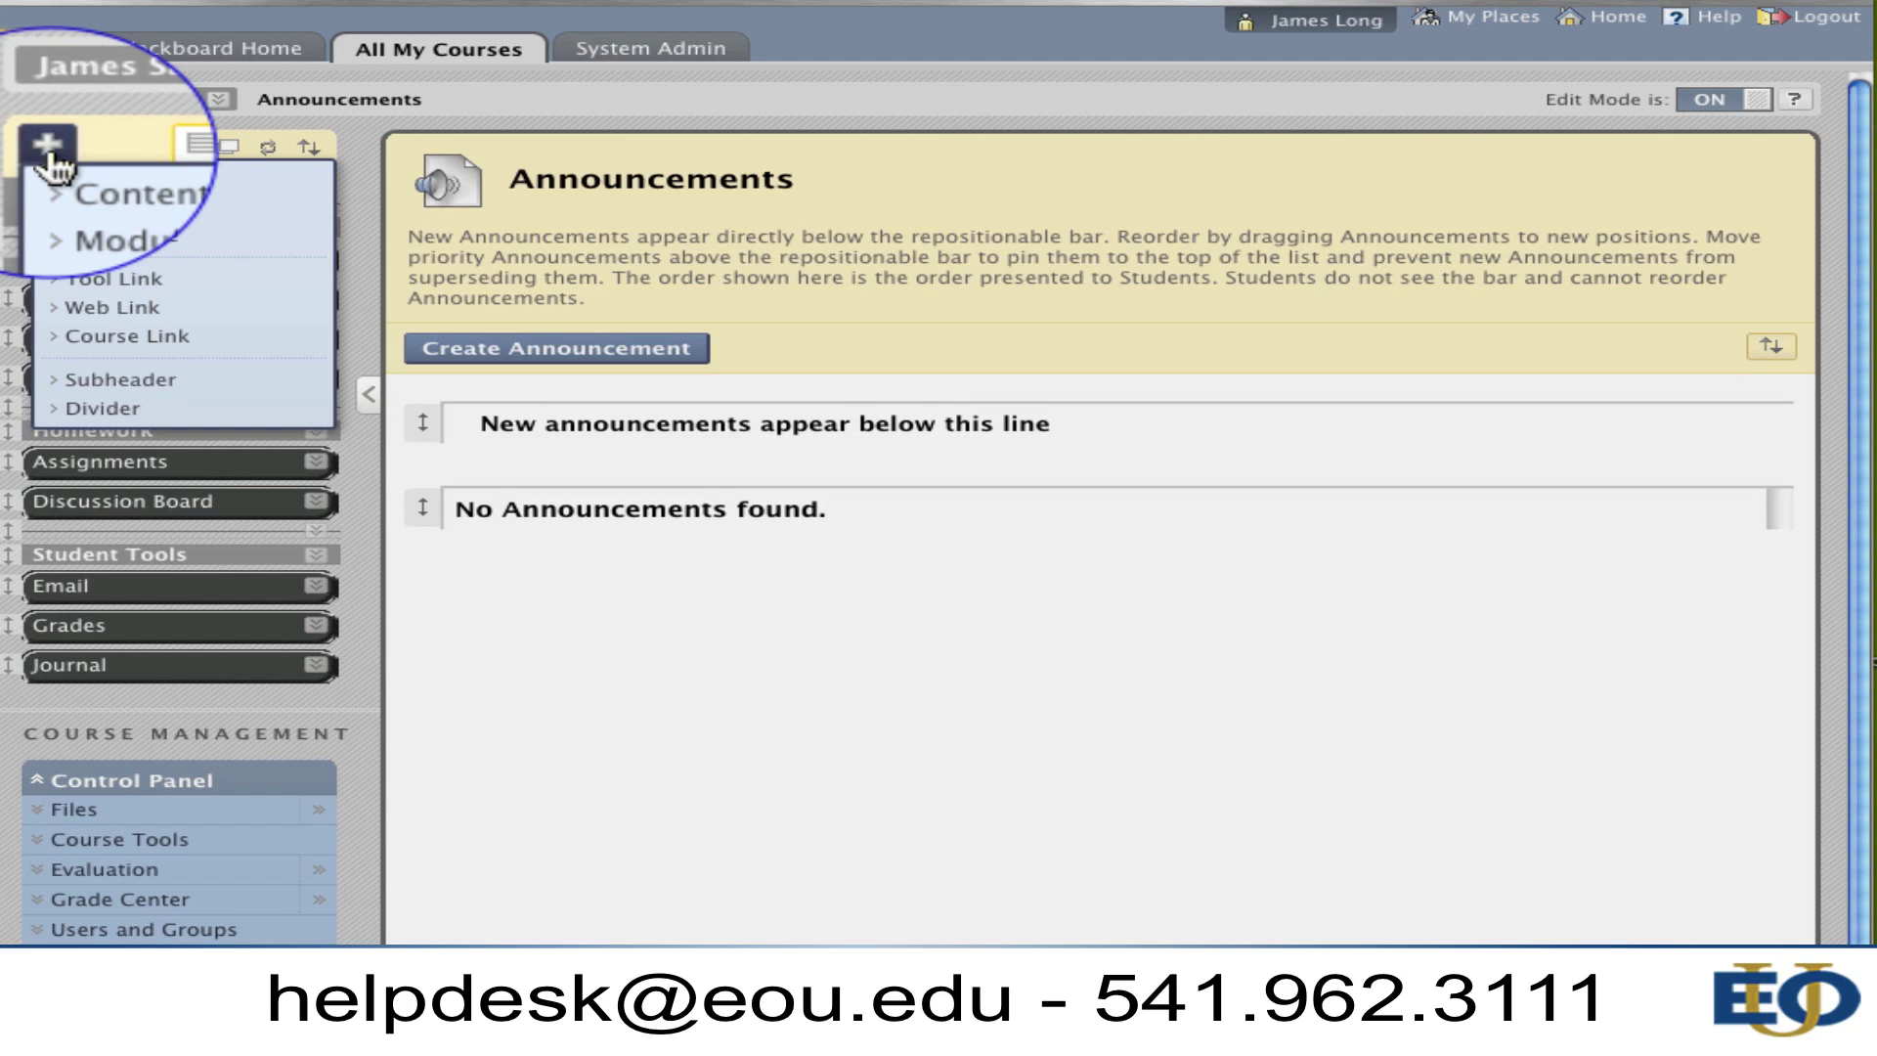
pyautogui.click(157, 311)
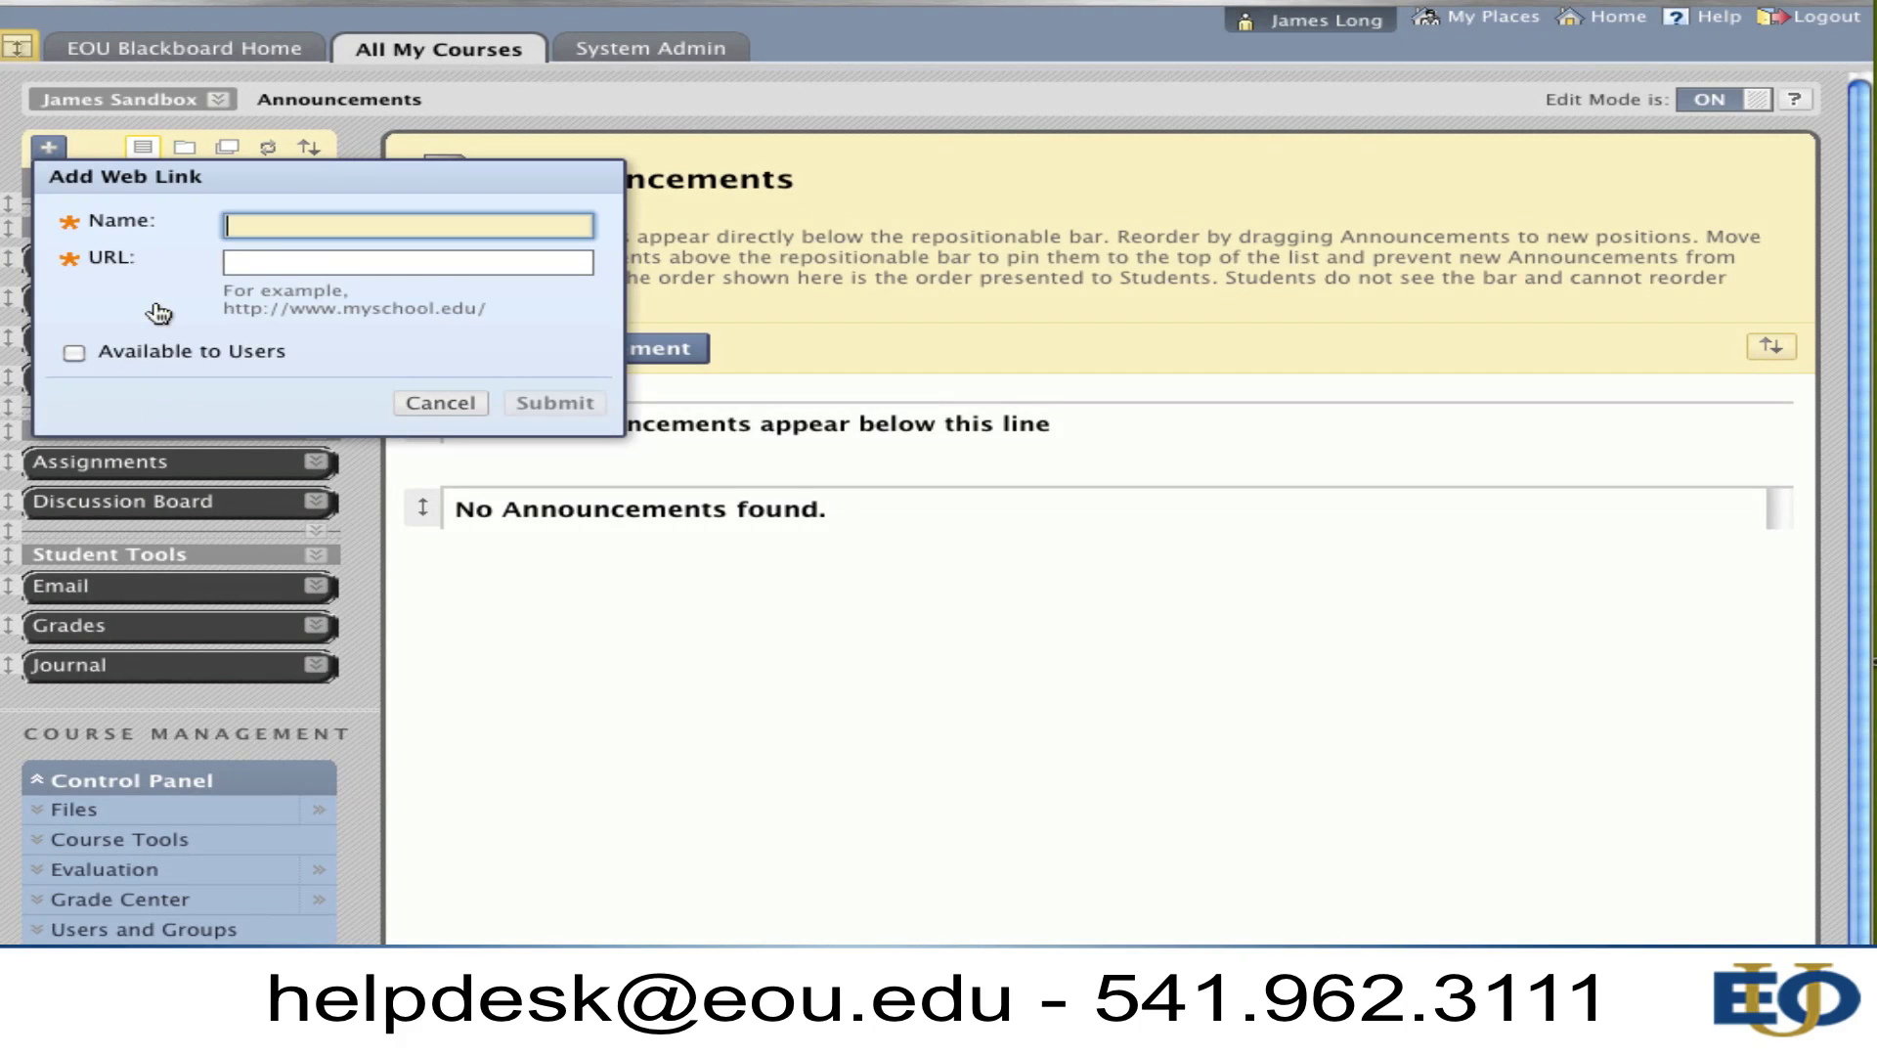
pyautogui.click(280, 224)
pyautogui.press('Down')
pyautogui.press('Up')
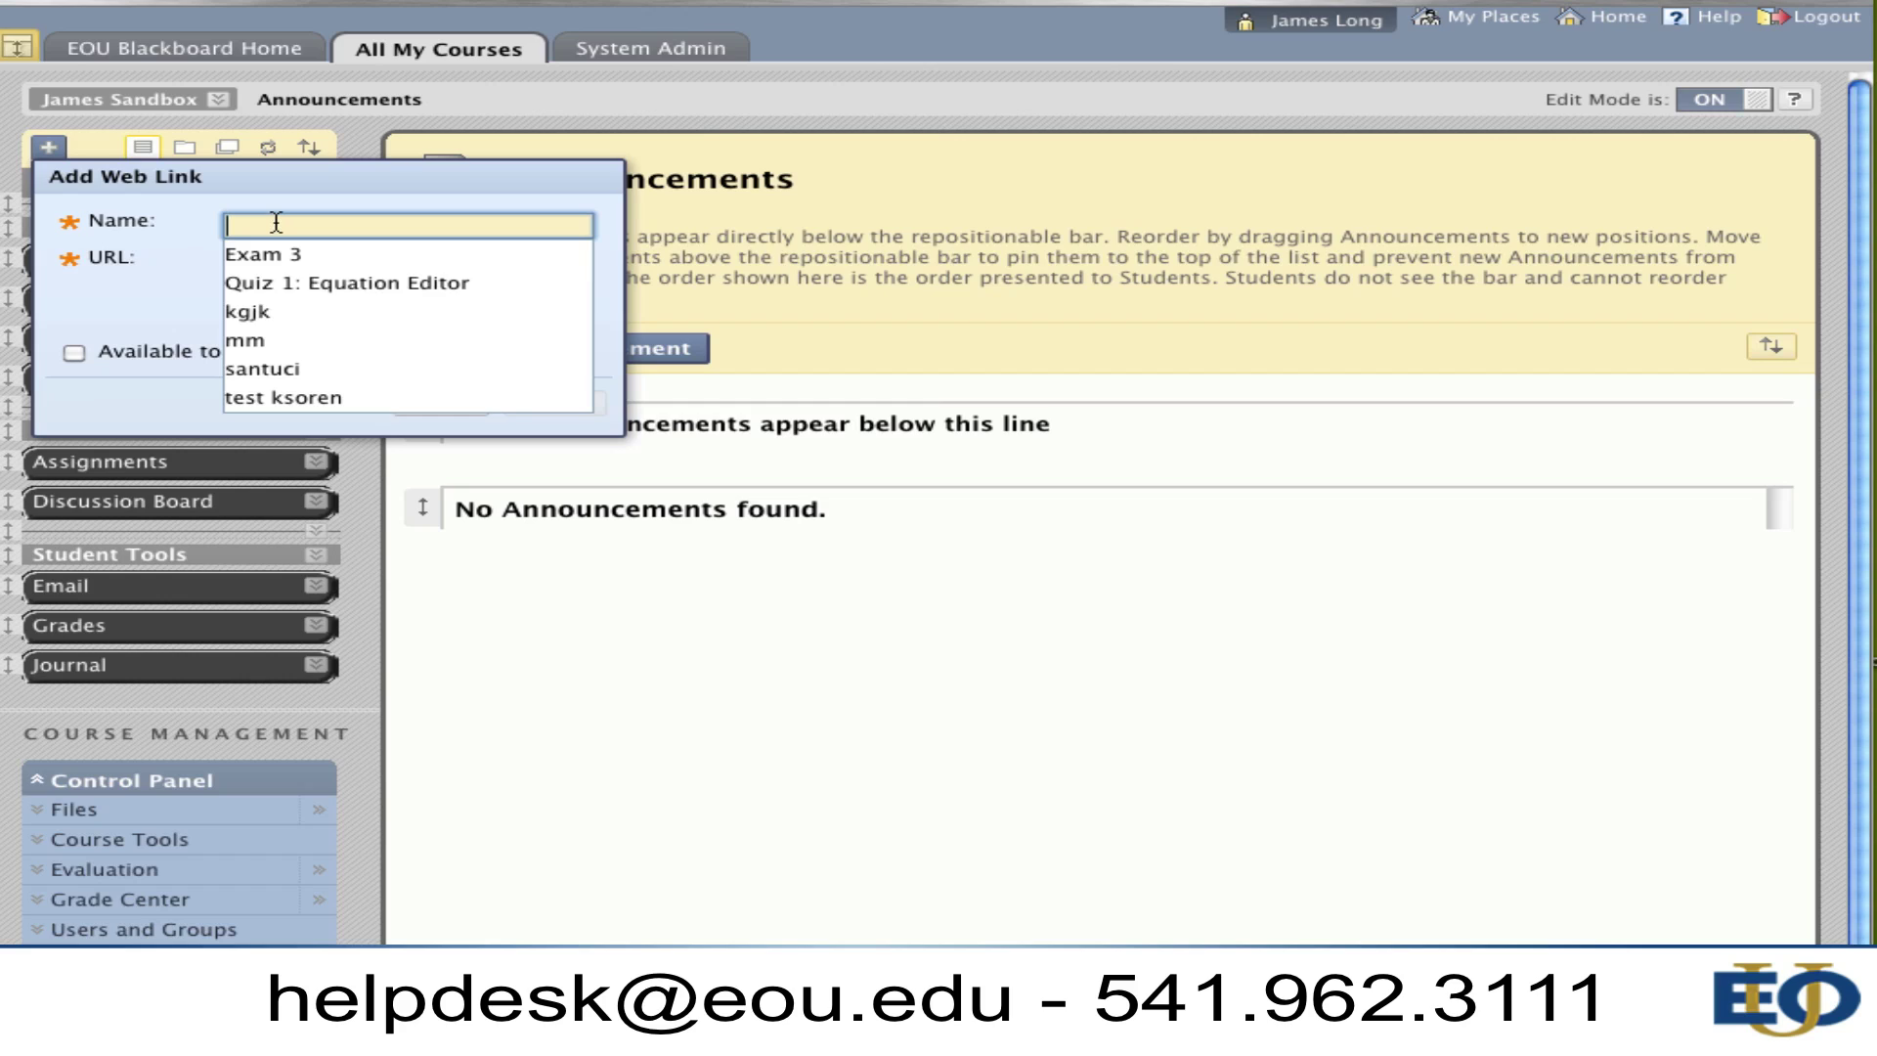
pyautogui.write('Sylla')
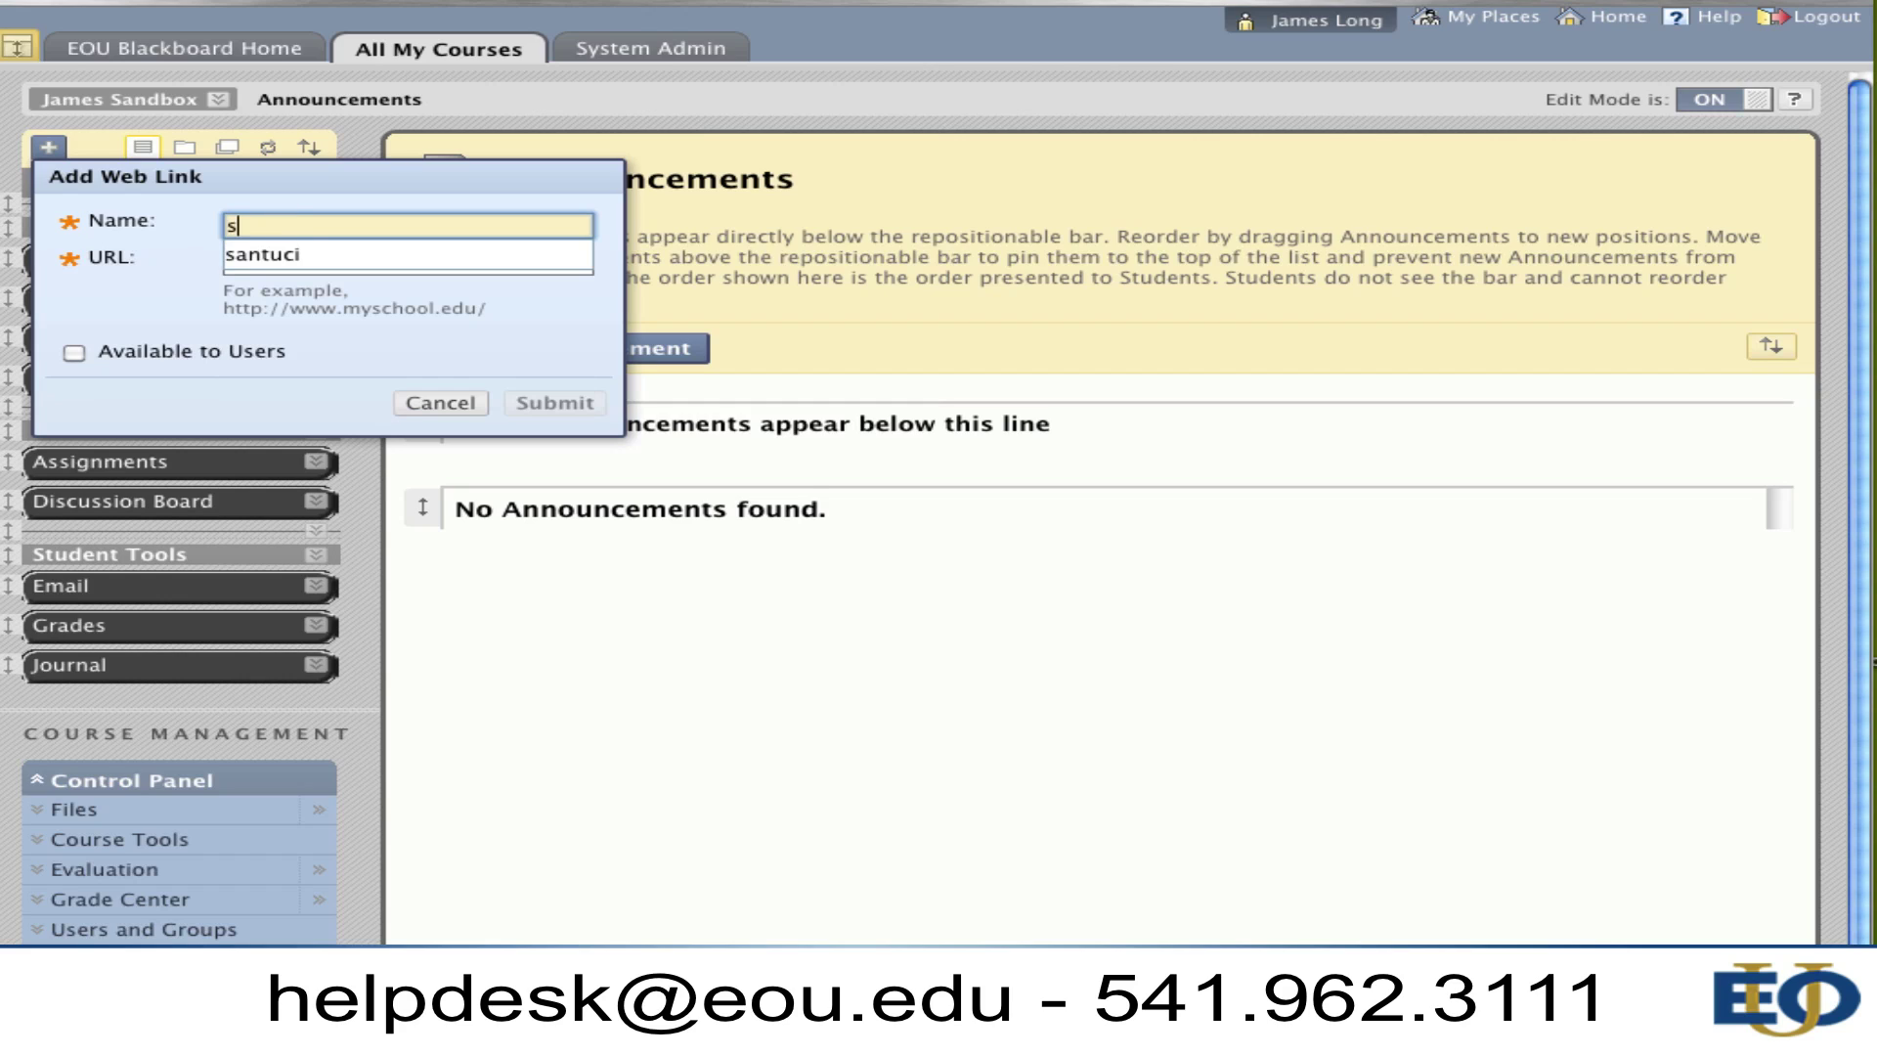
pyautogui.write('bus')
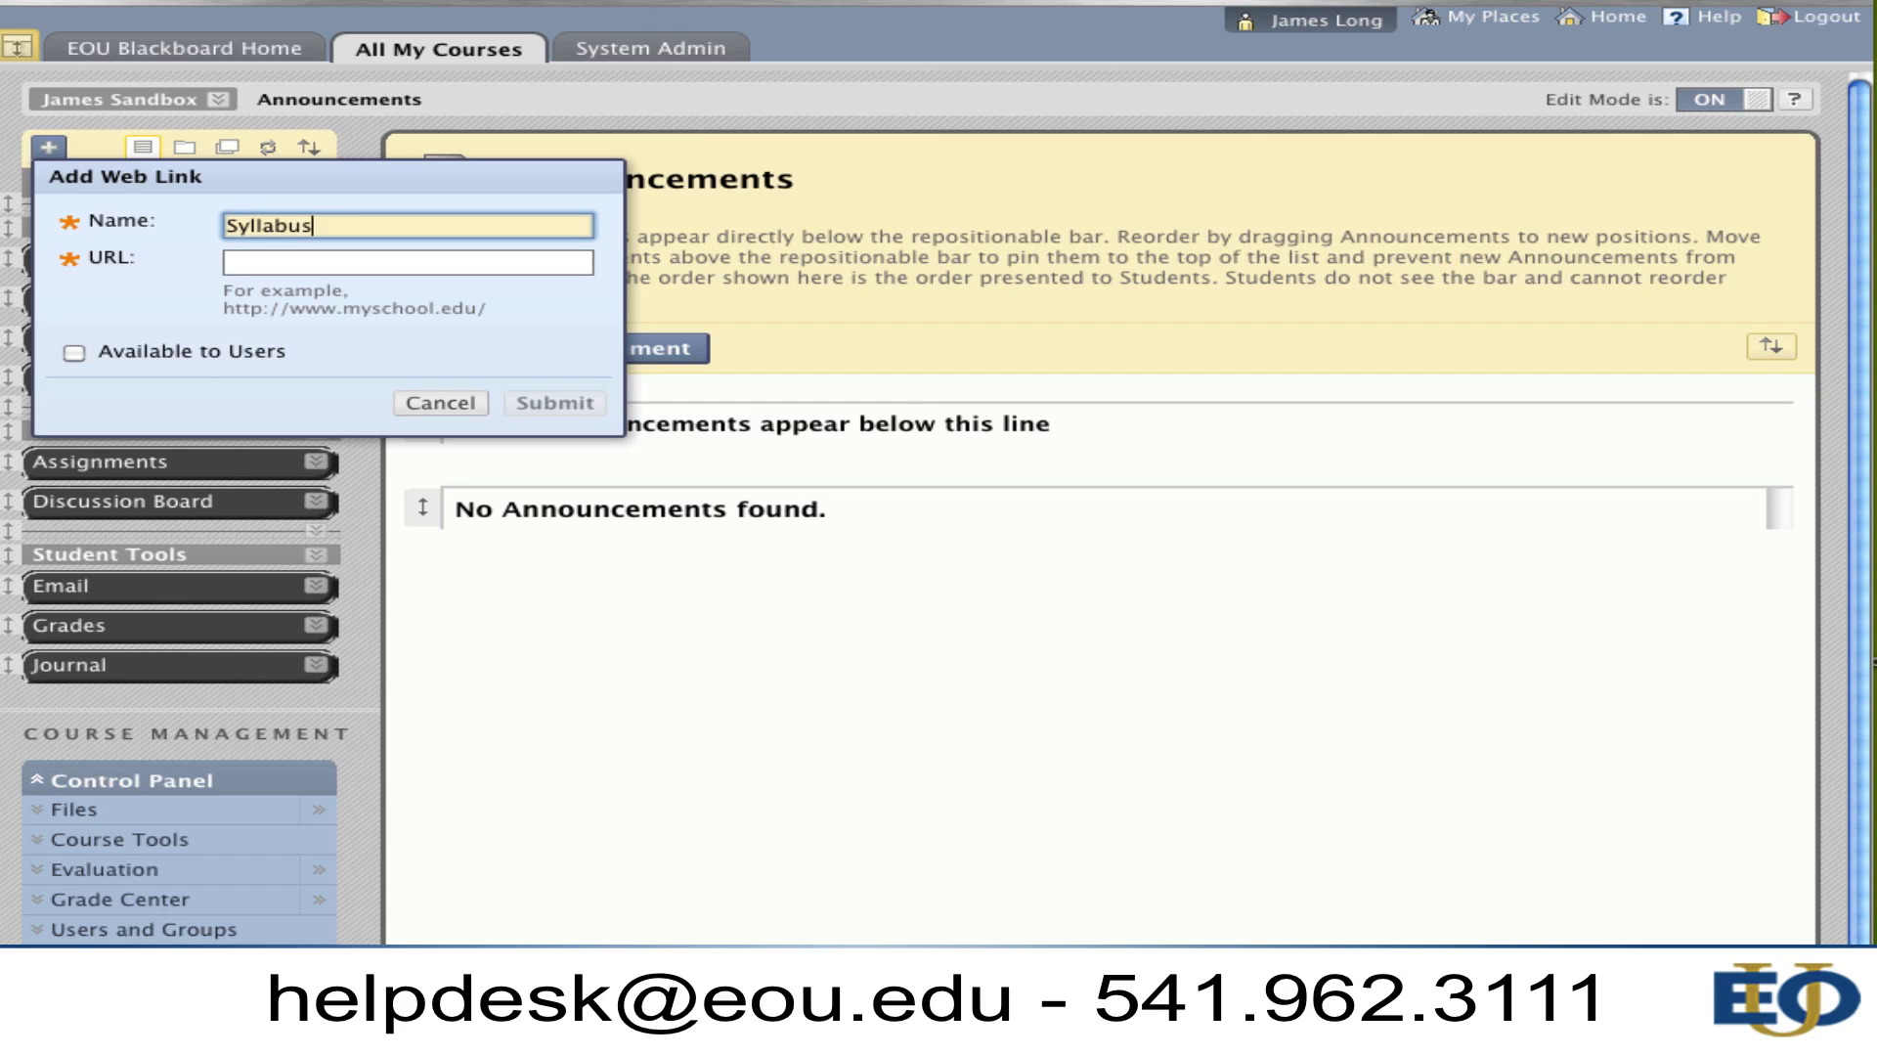
# - Paste the copied Google Docs address as the link's URL, make it available to users, and submit the web link
pyautogui.press('Tab')
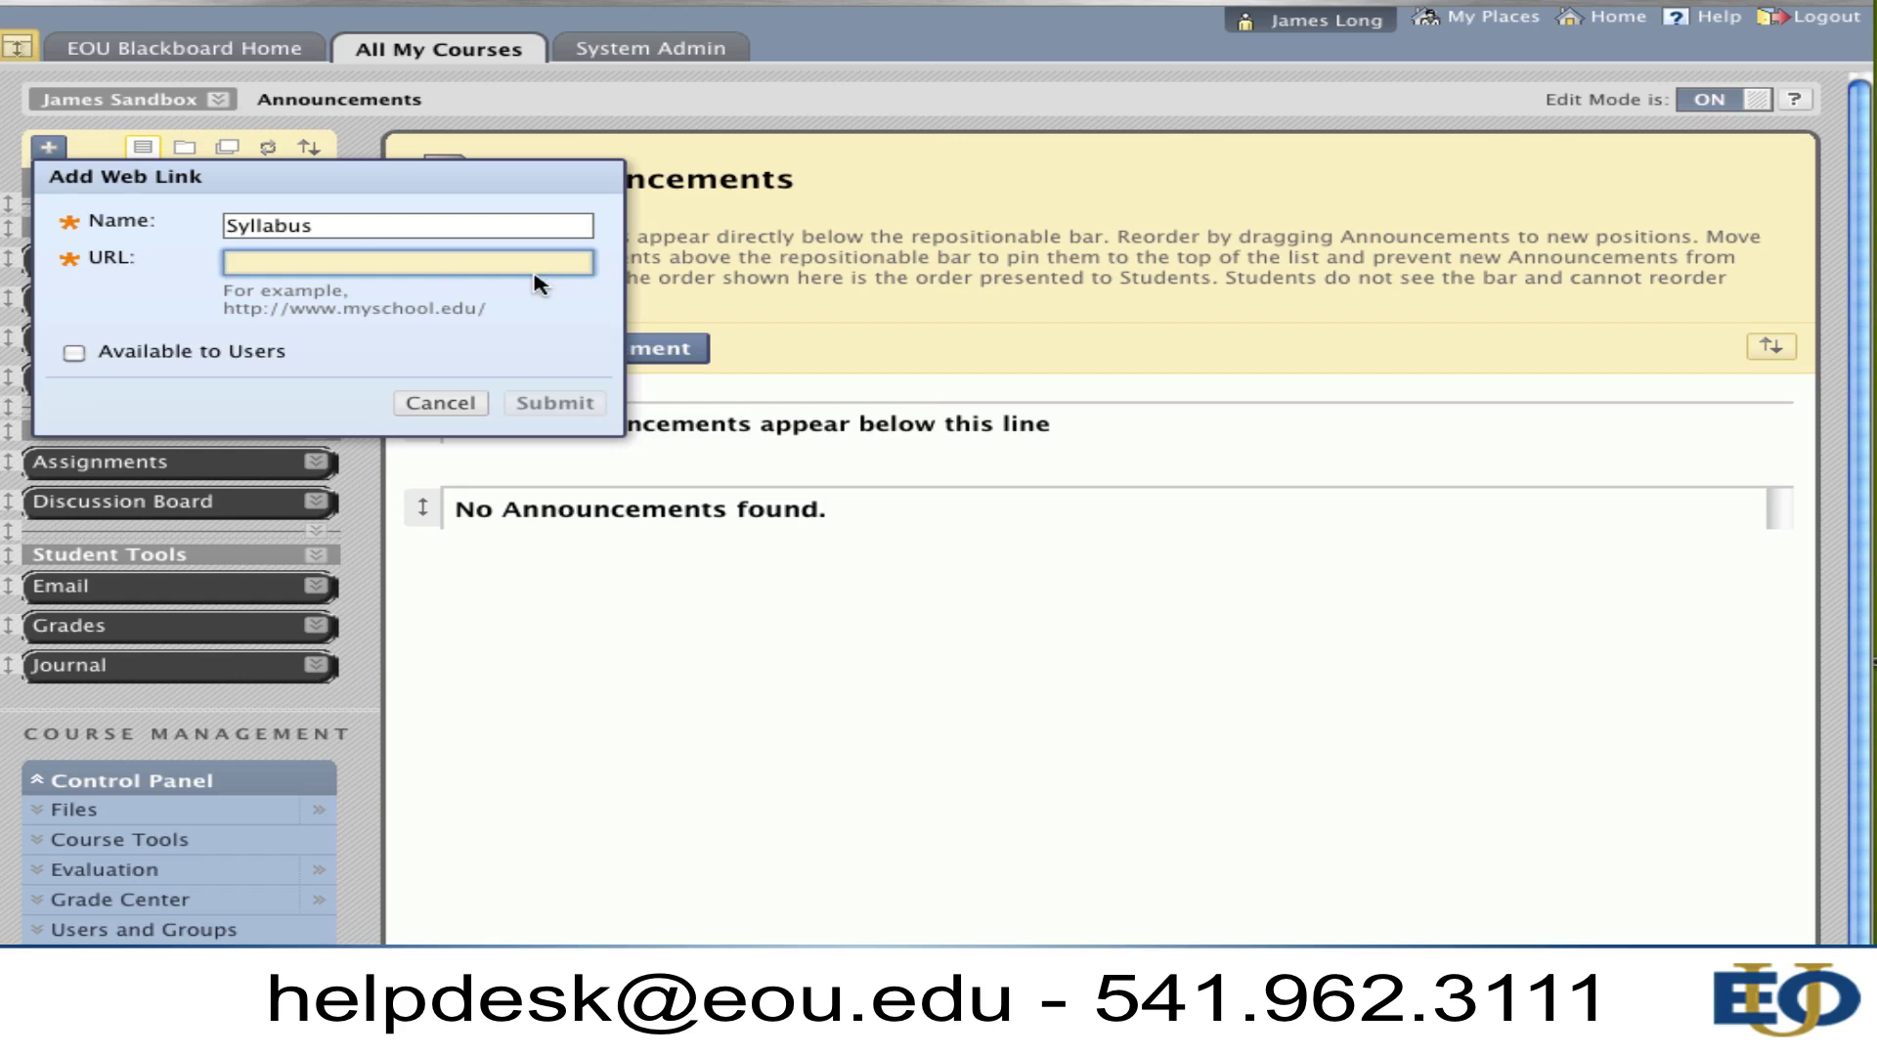
pyautogui.rightClick(369, 261)
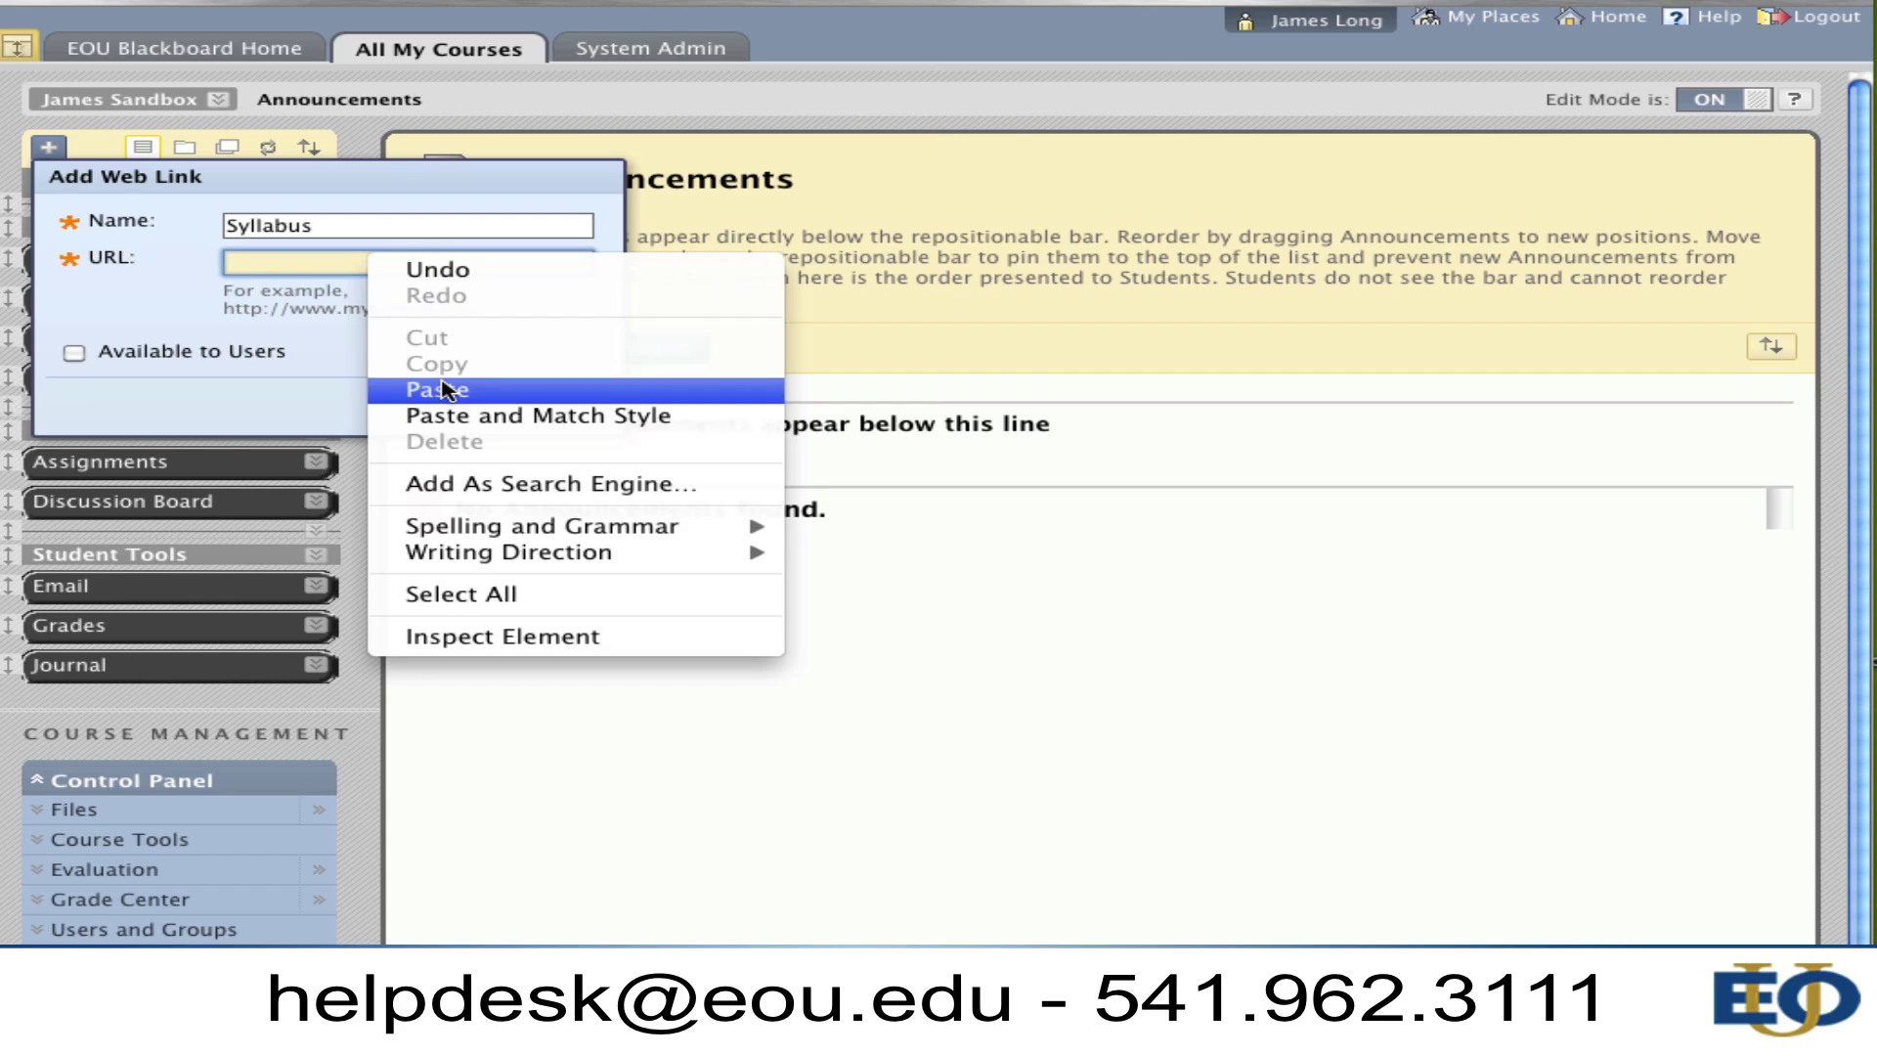
pyautogui.click(438, 390)
pyautogui.moveTo(545, 264); pyautogui.dragTo(80, 261)
pyautogui.click(323, 262)
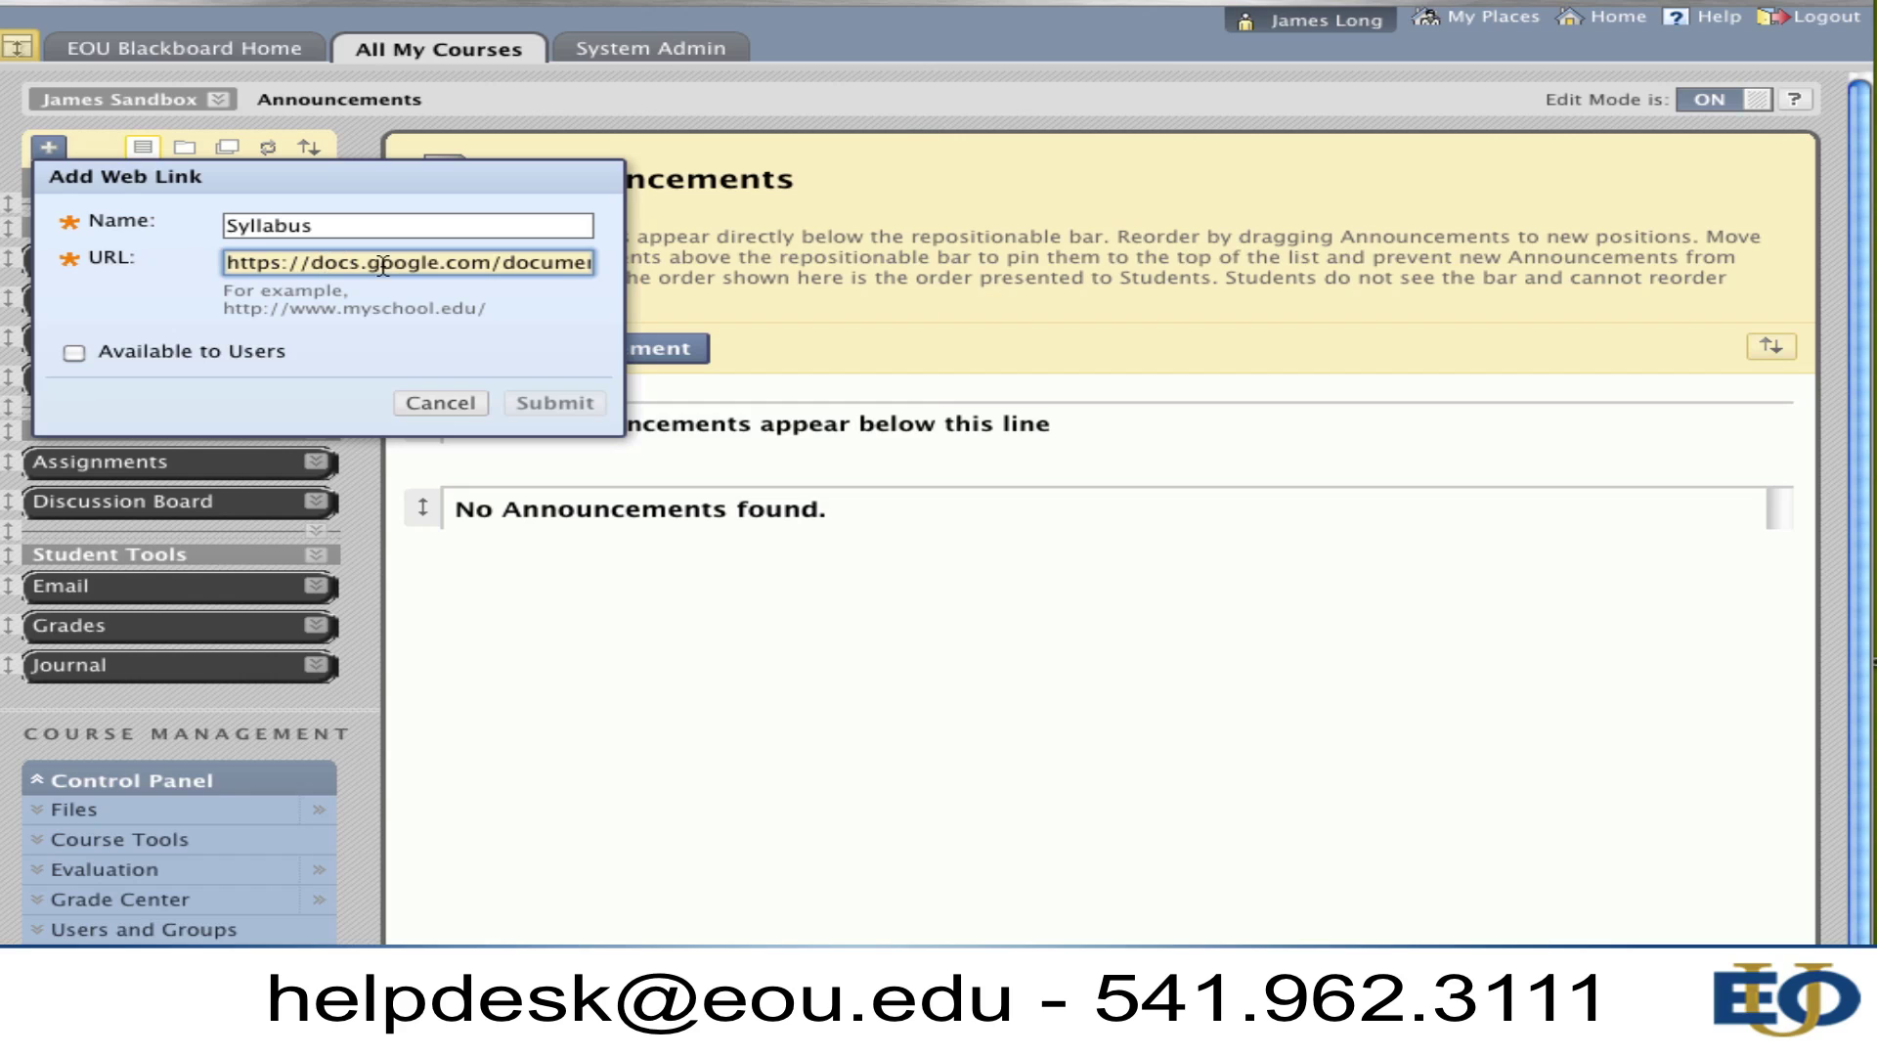
pyautogui.click(75, 356)
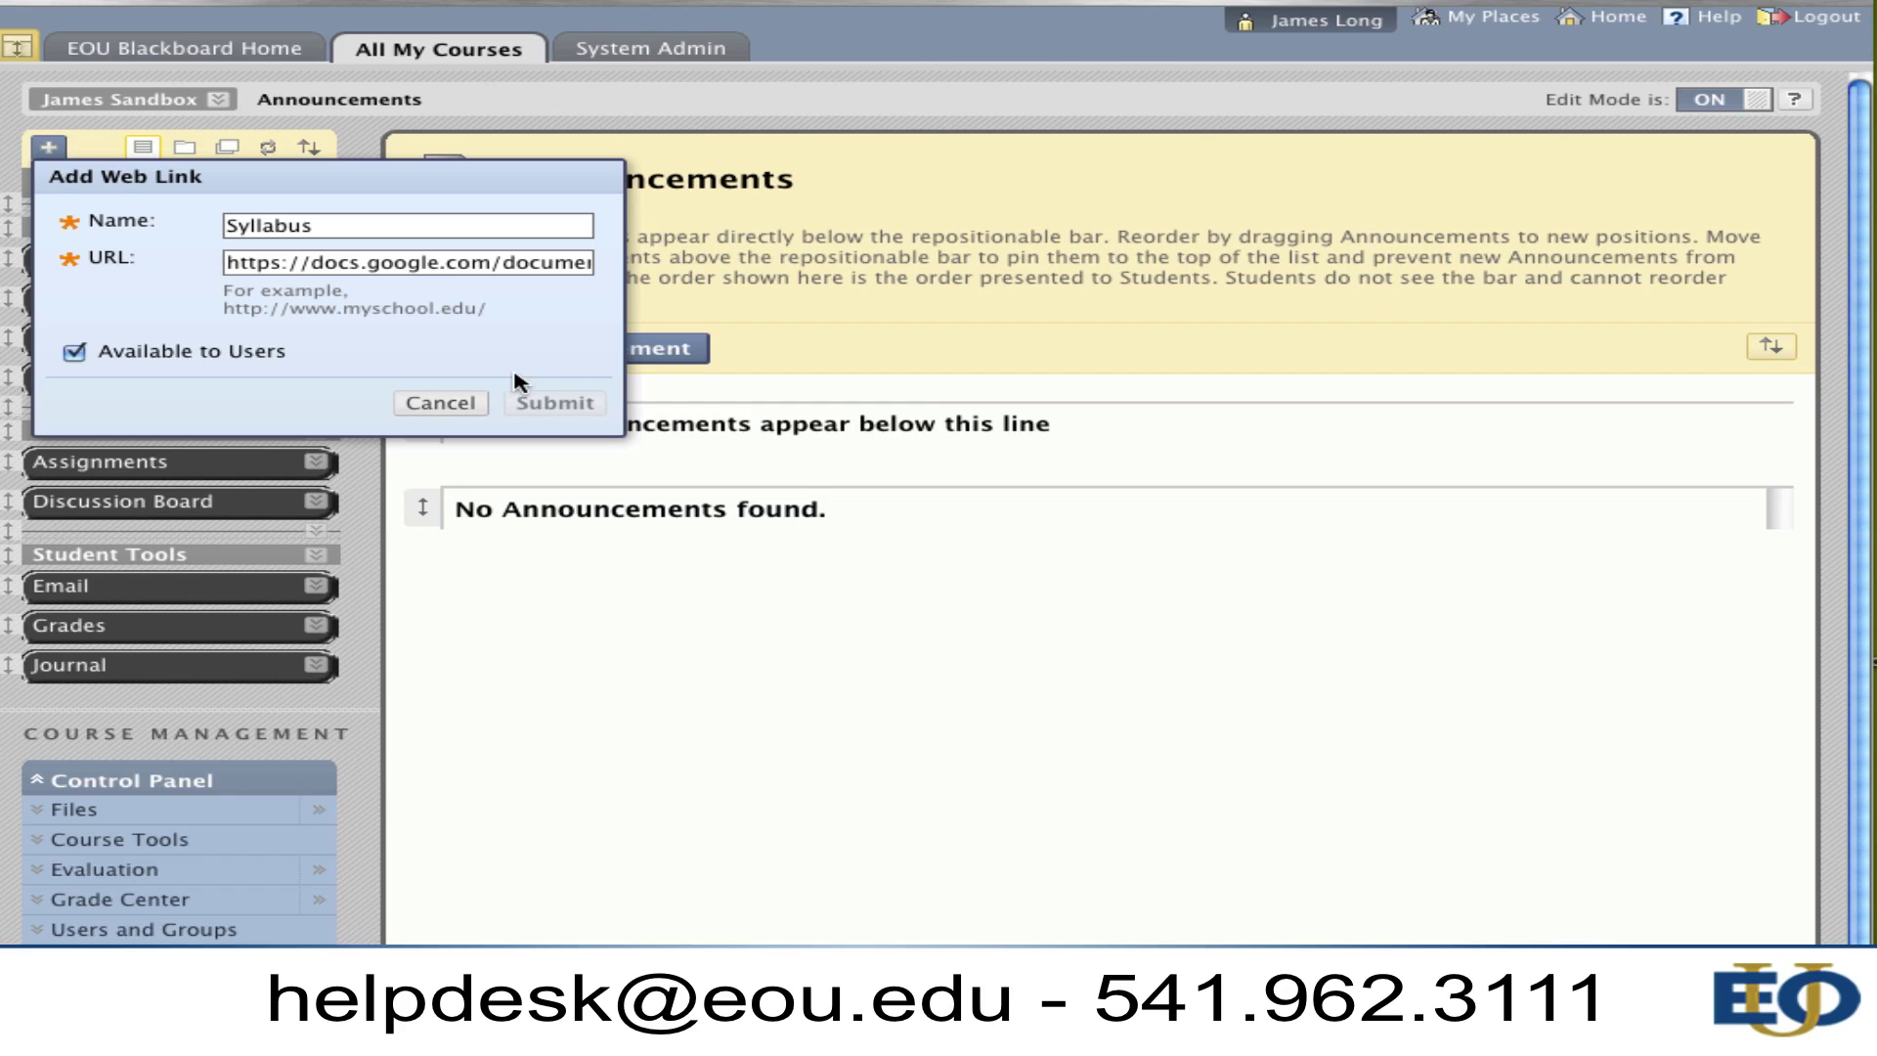
pyautogui.click(361, 228)
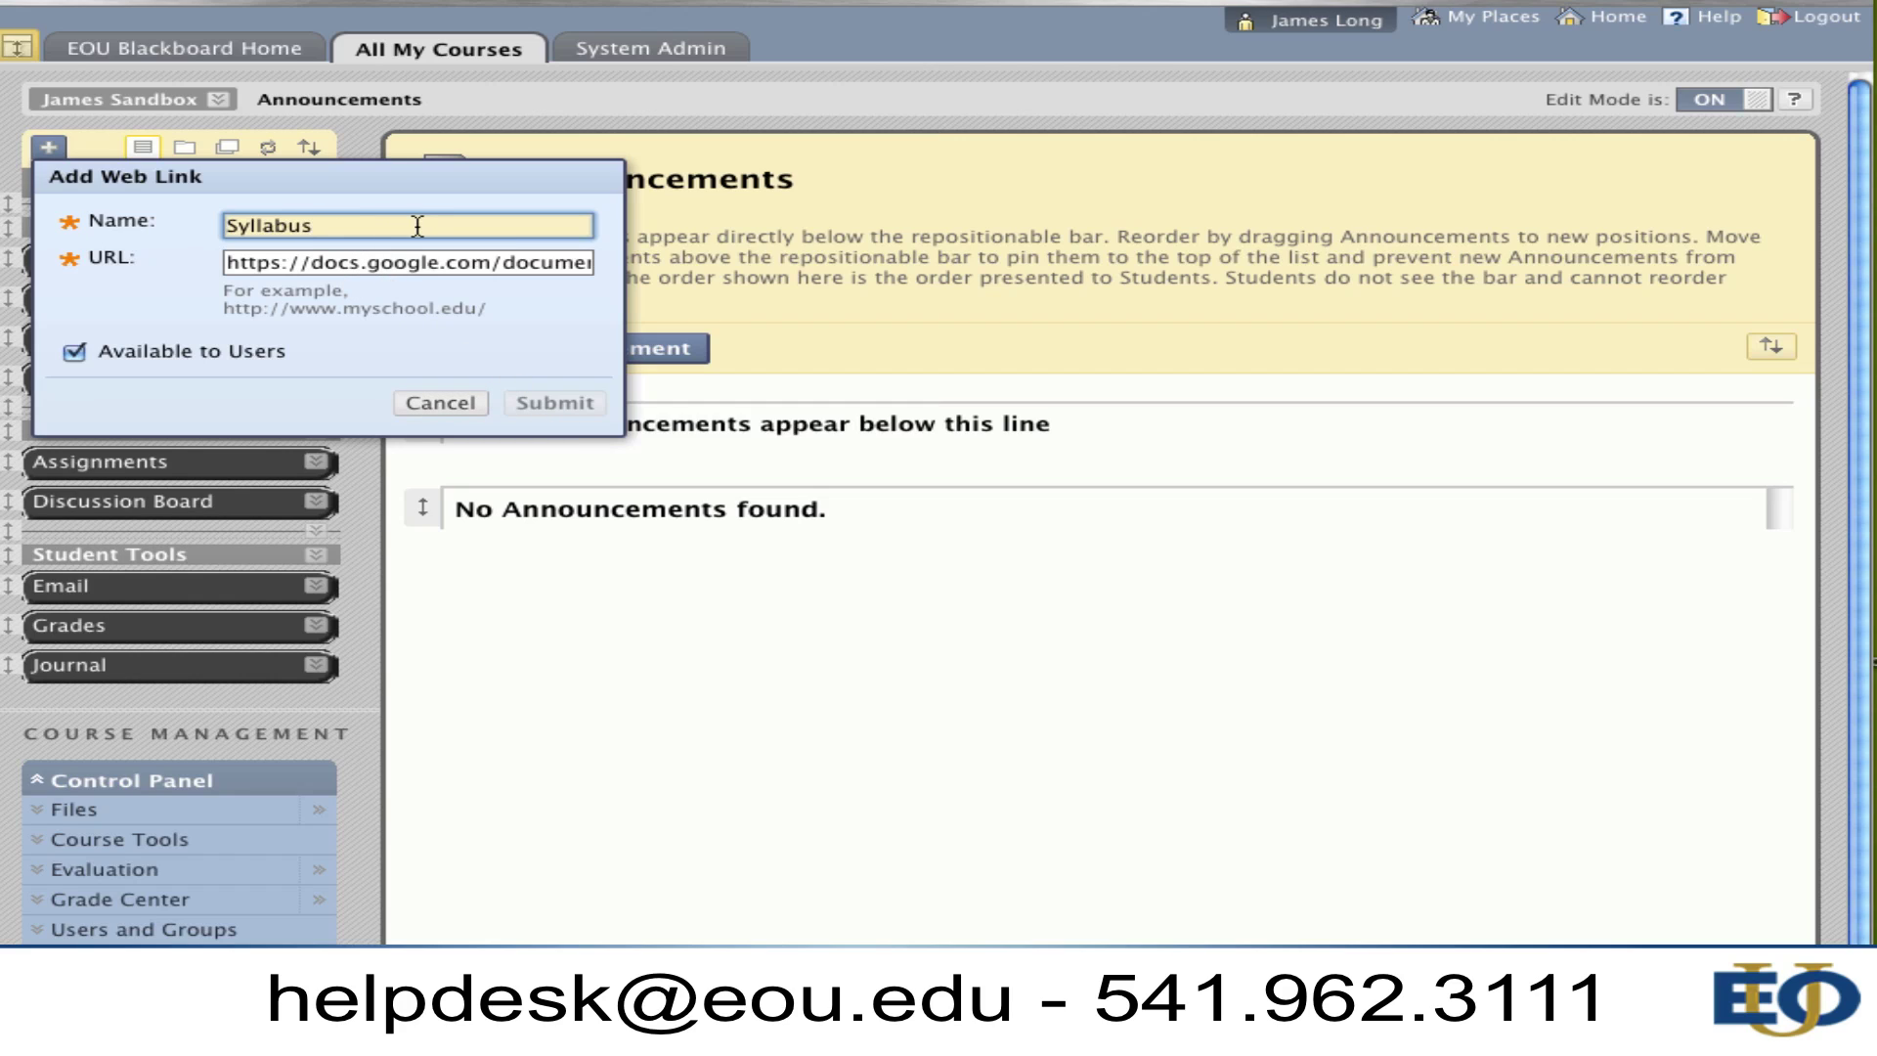
pyautogui.press('Tab')
pyautogui.click(520, 365)
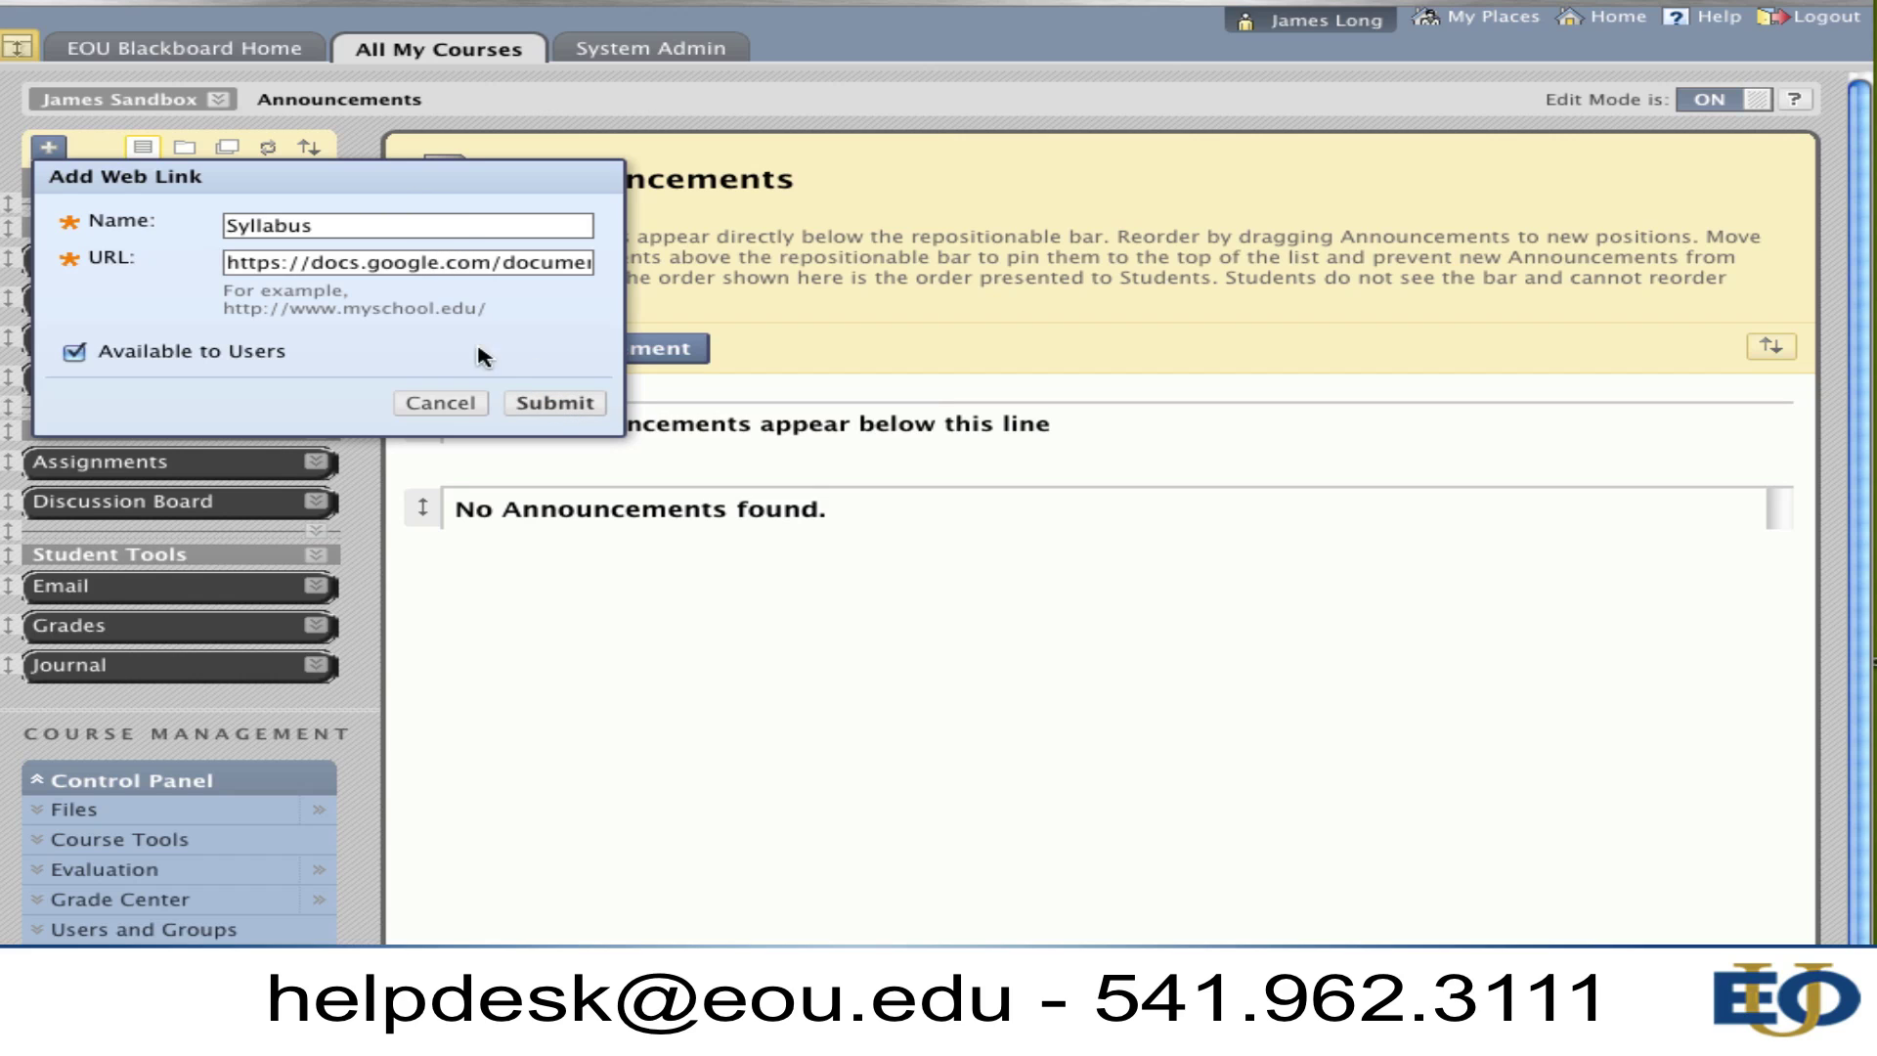
pyautogui.click(560, 405)
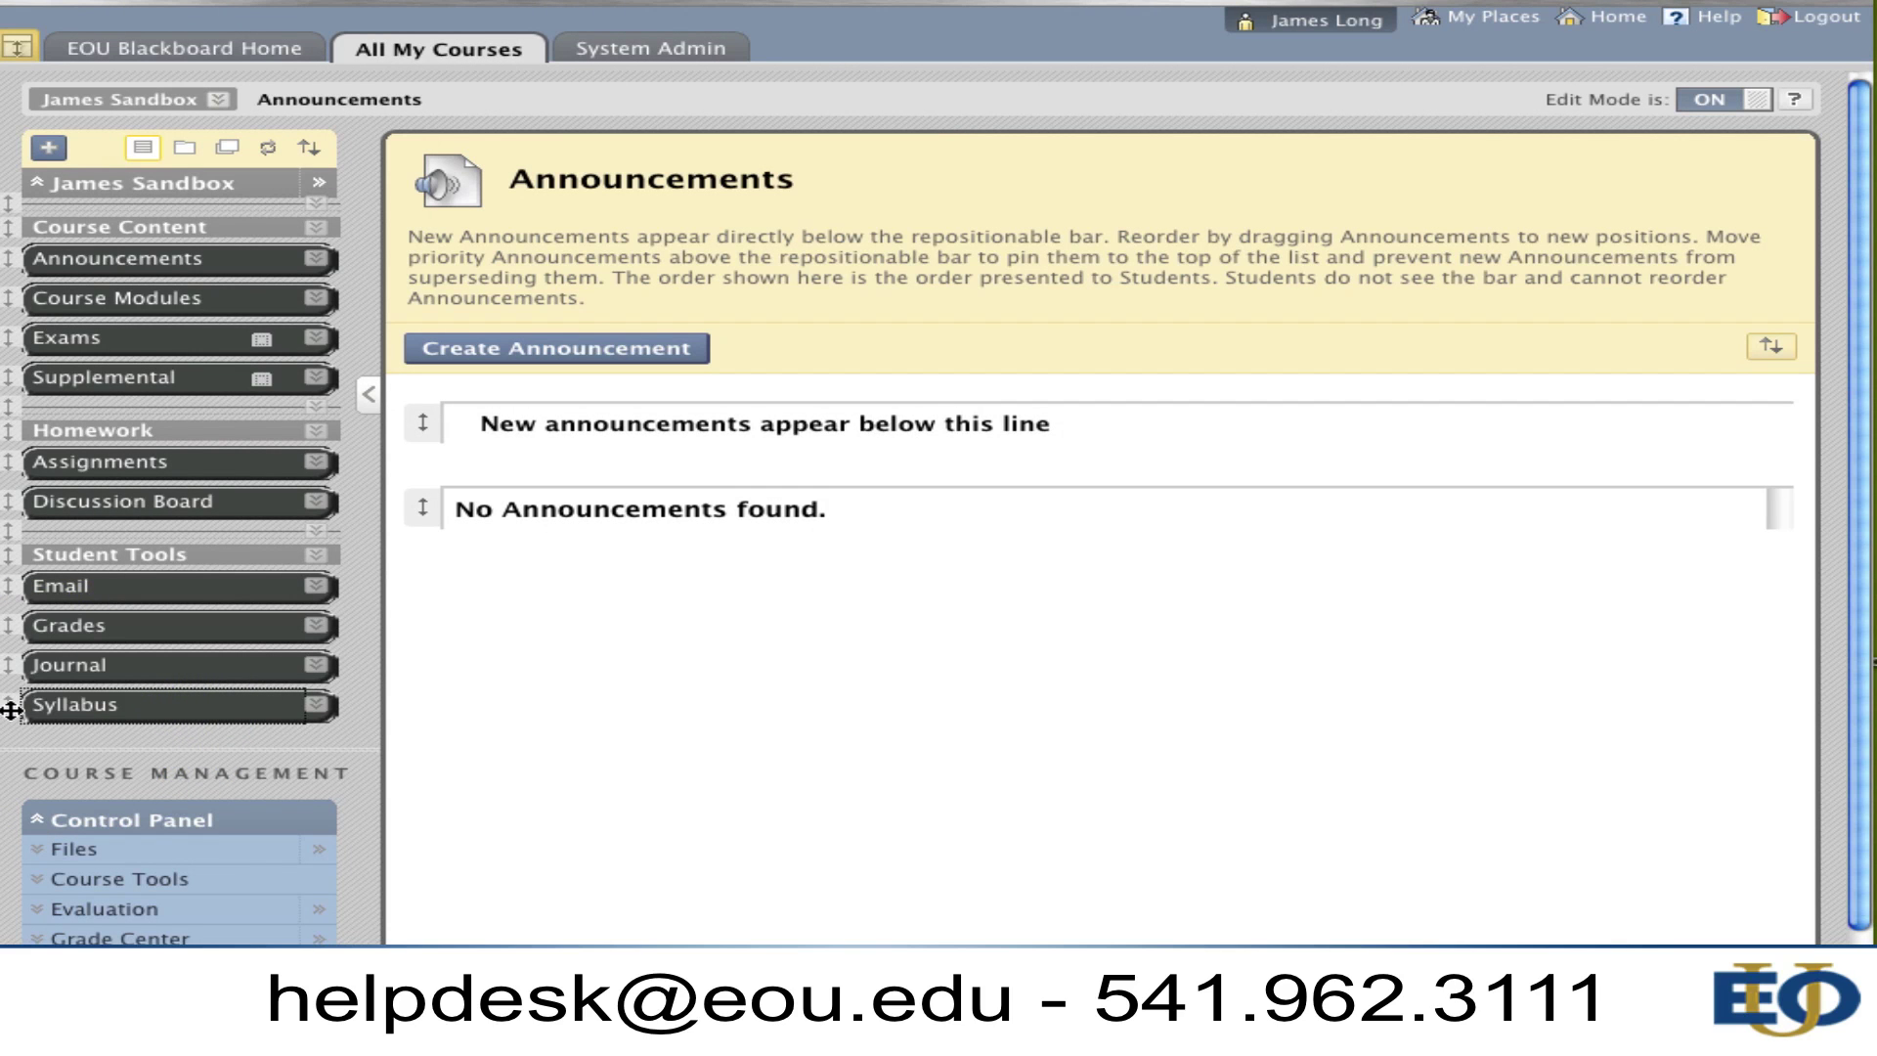
# - Move the Syllabus link directly below Supplemental in the course menu and set it to open in a new window
pyautogui.moveTo(10, 709); pyautogui.dragTo(30, 418)
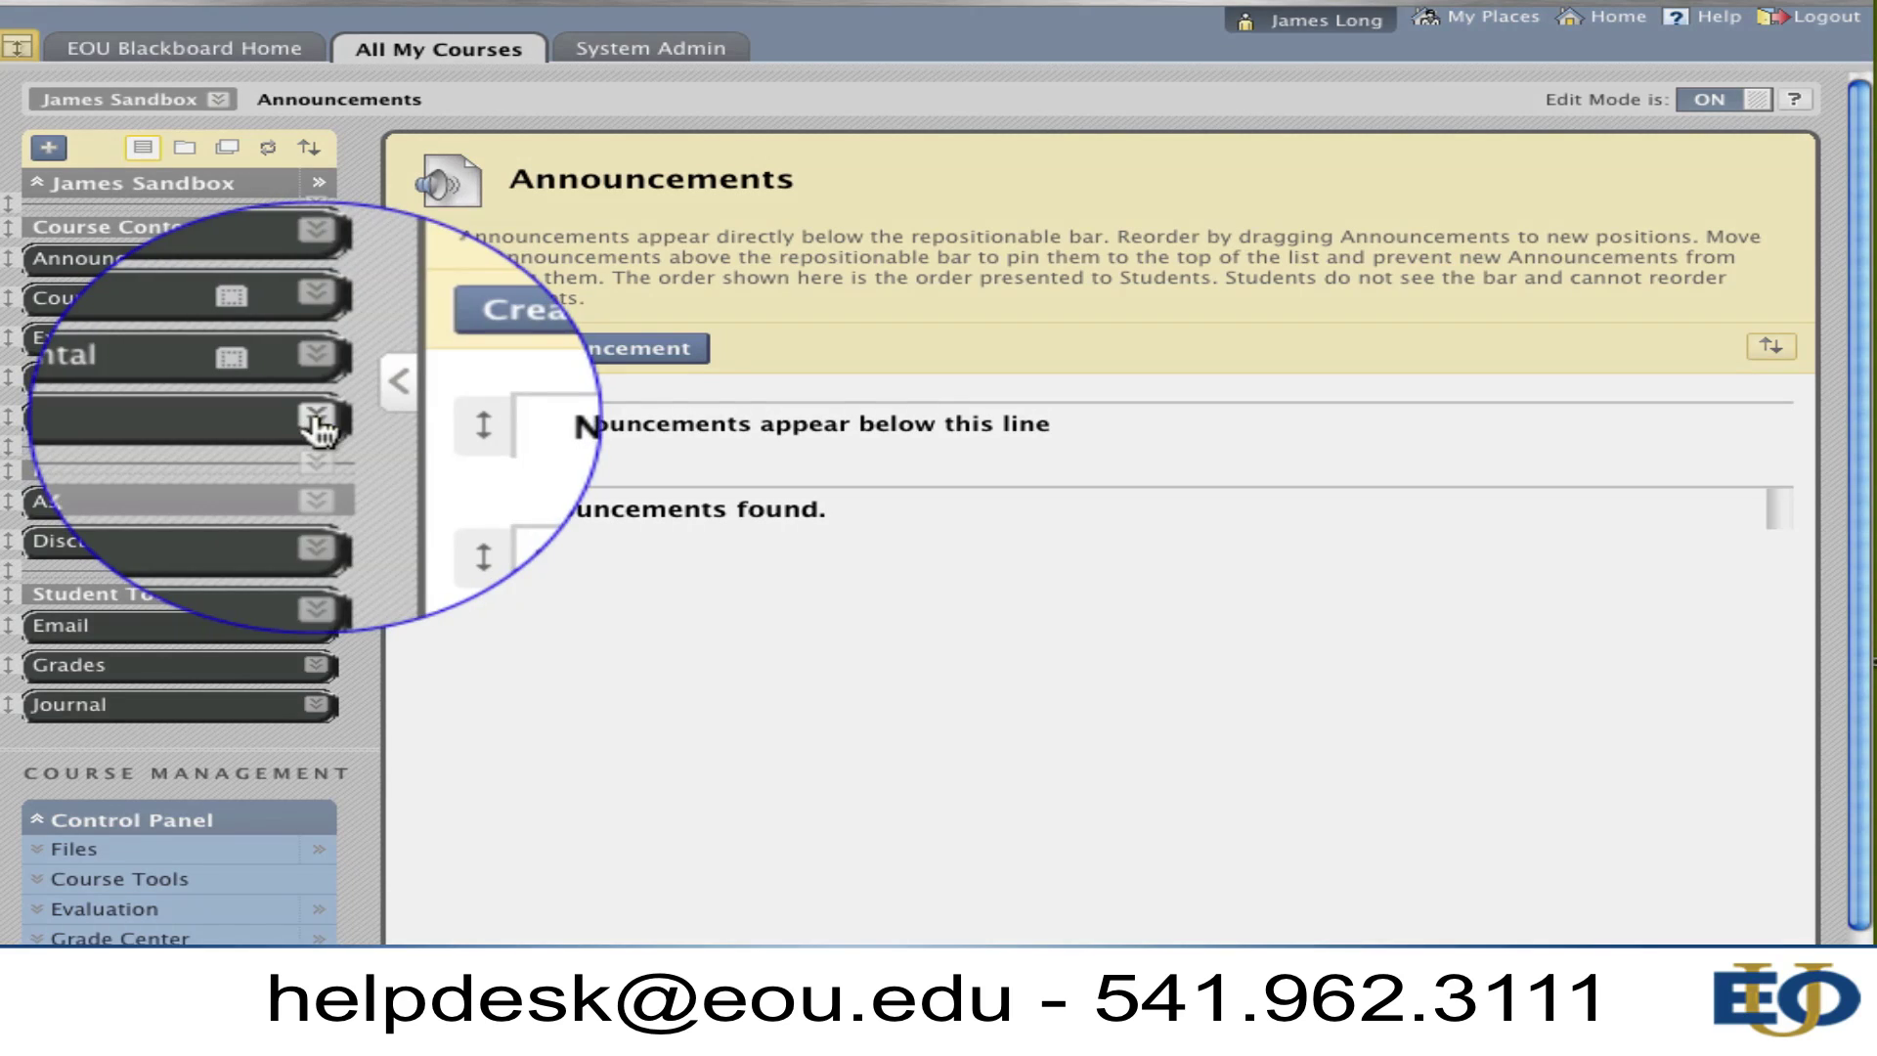
pyautogui.click(315, 417)
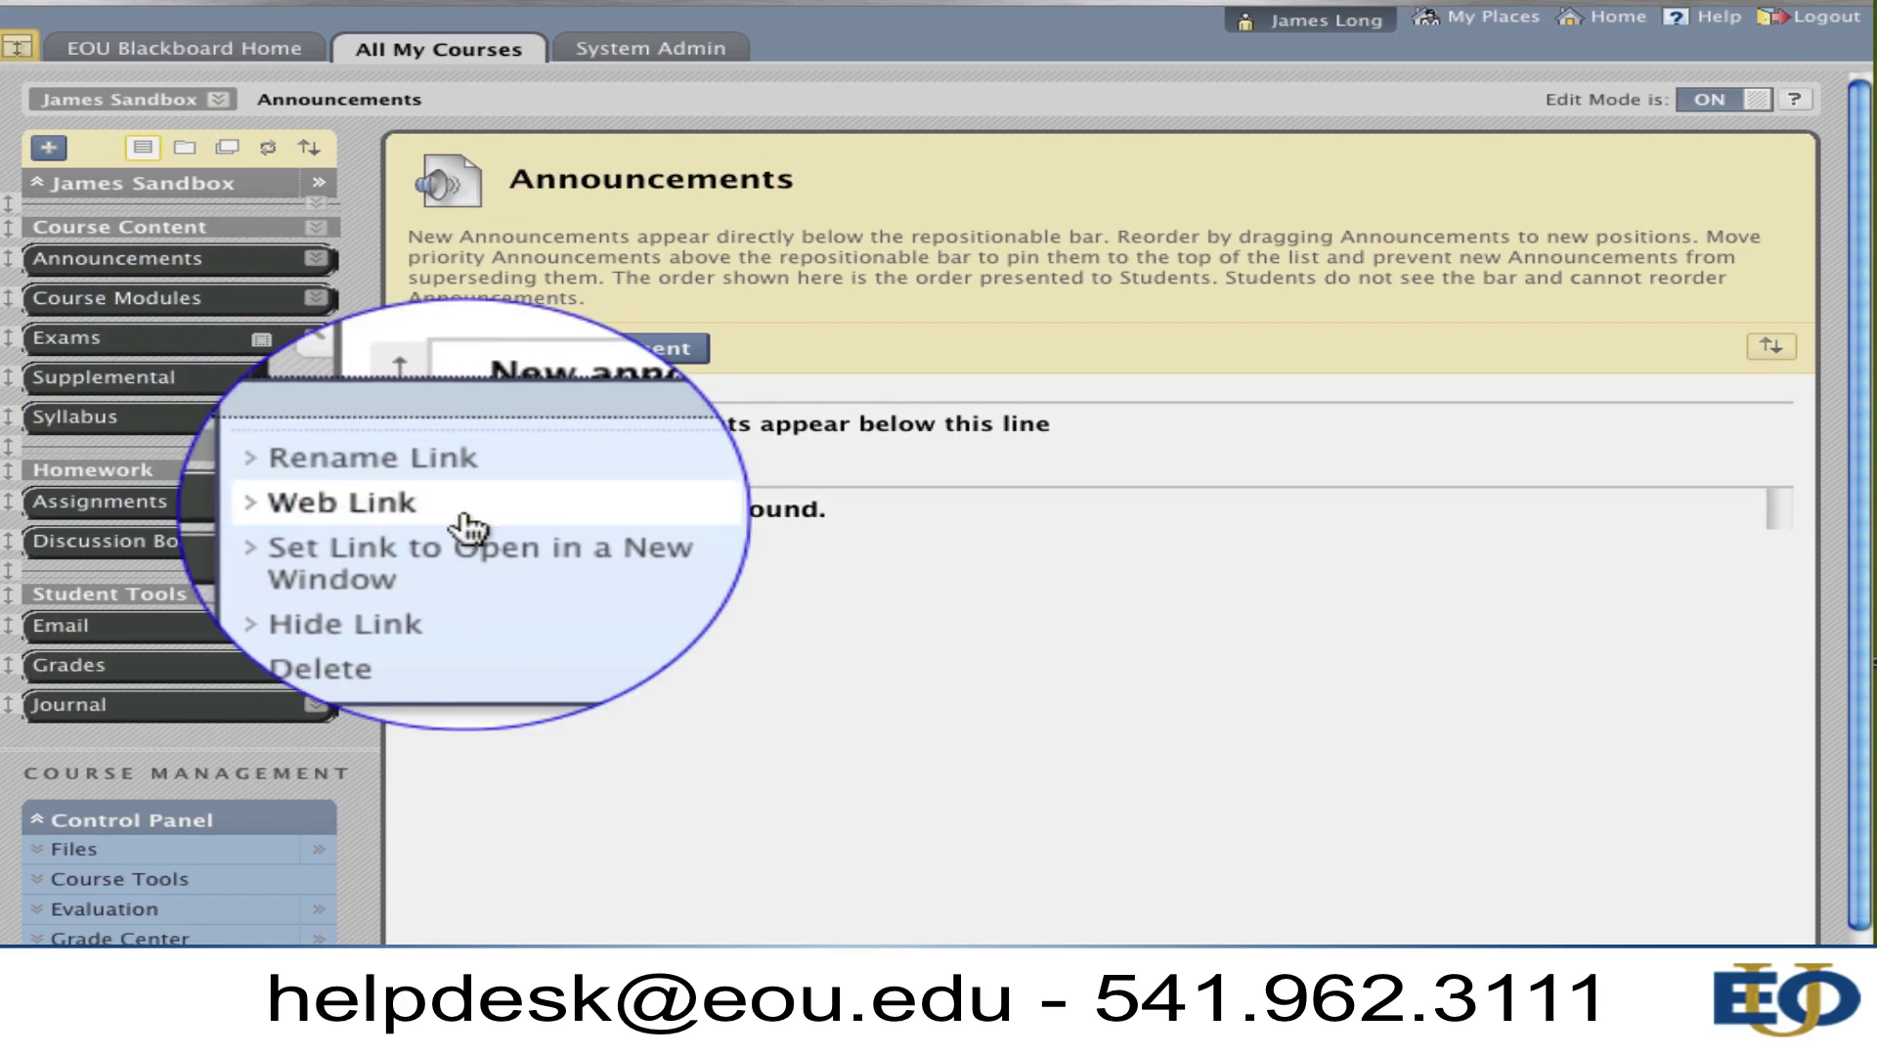
pyautogui.click(499, 563)
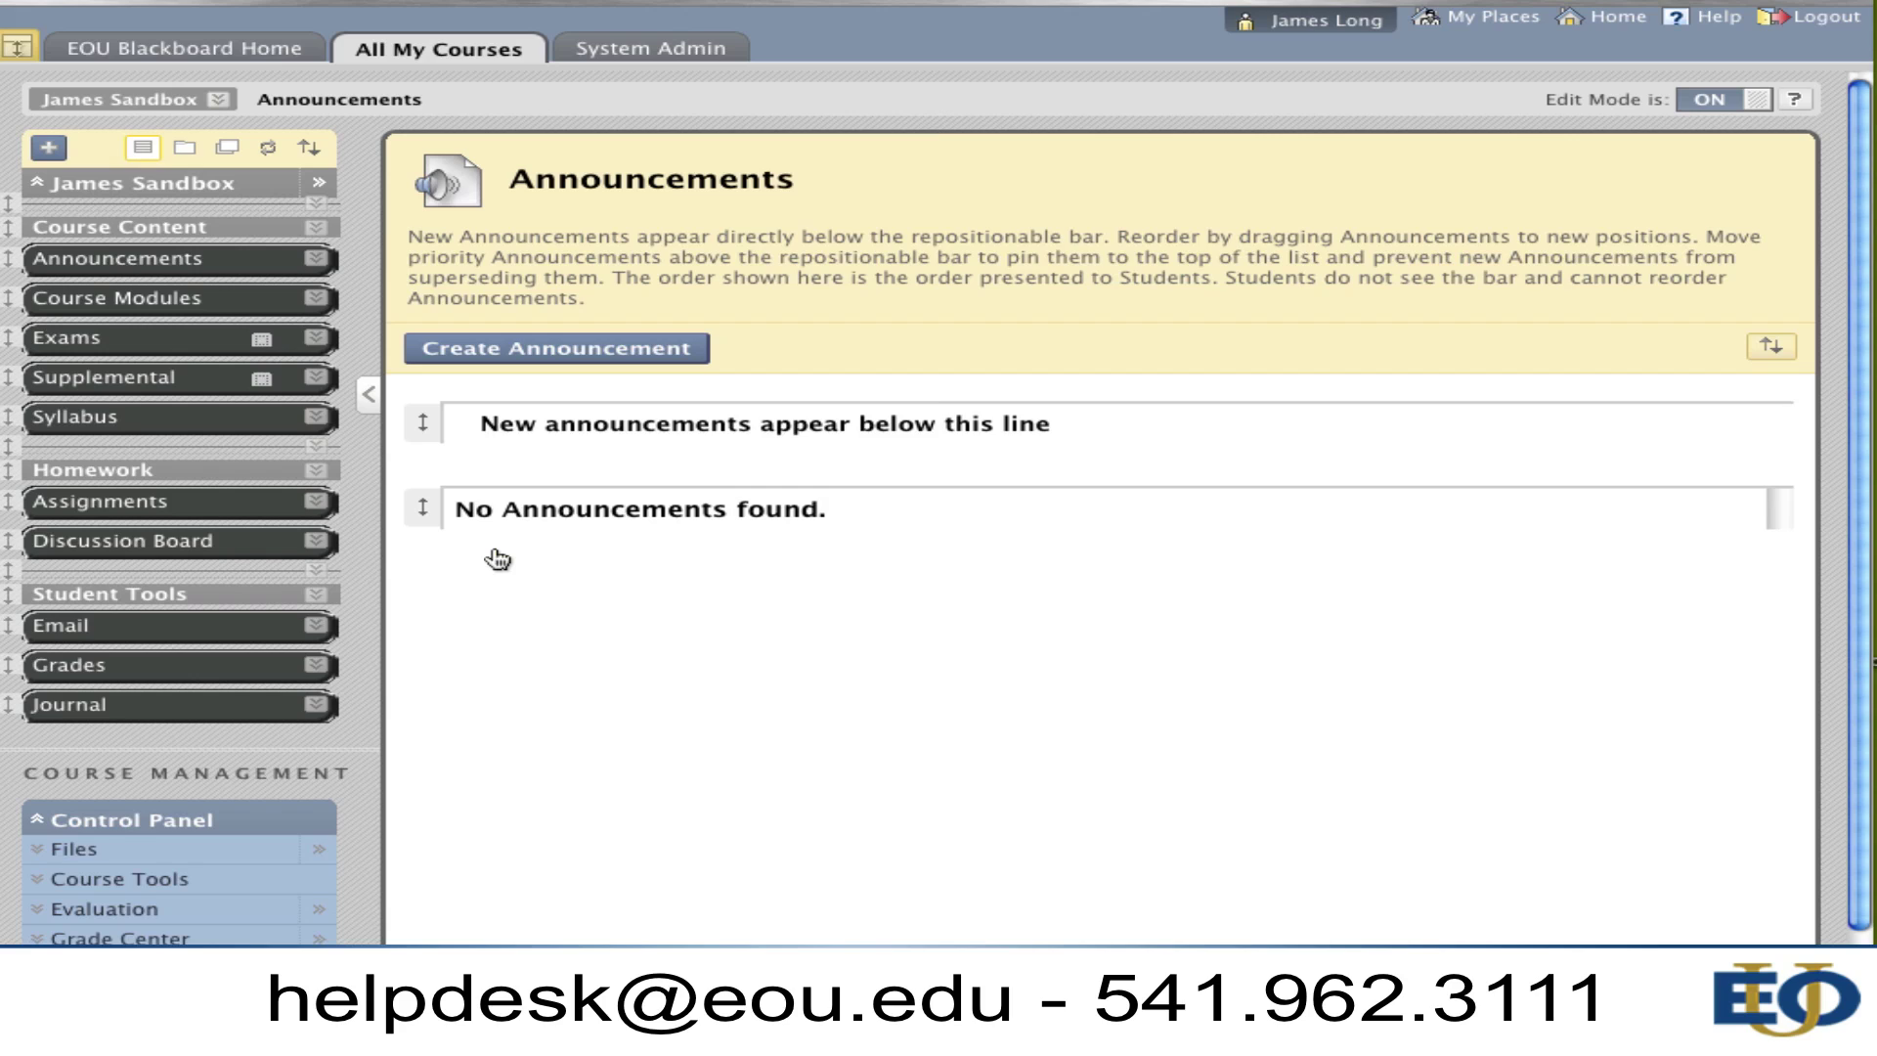